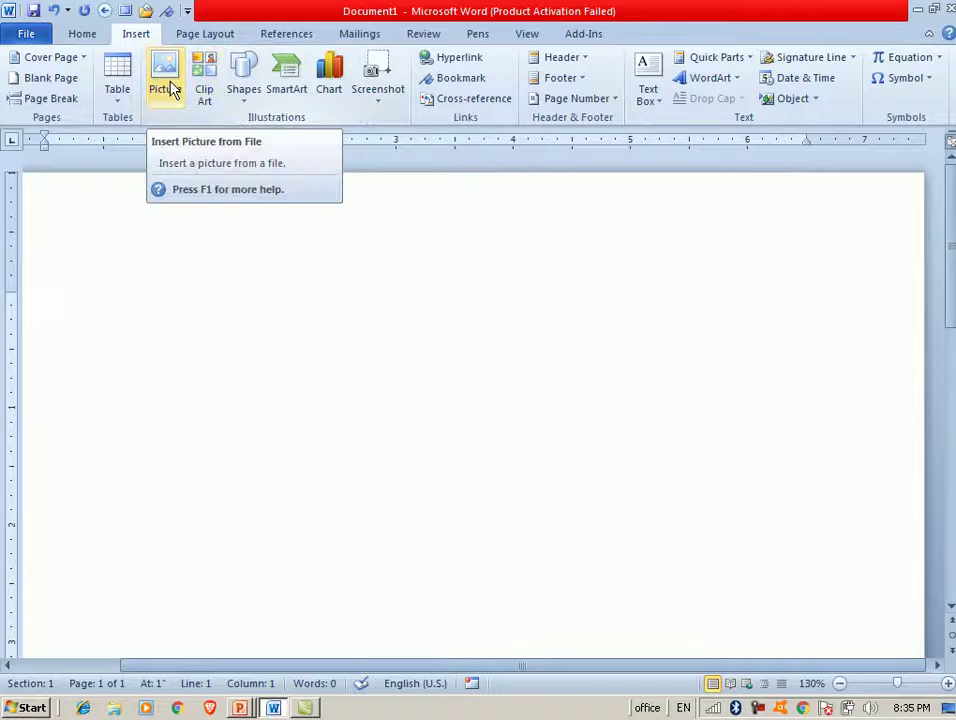
- Search the clip art collection for "ms word" across all media file types
left_click(204, 80)
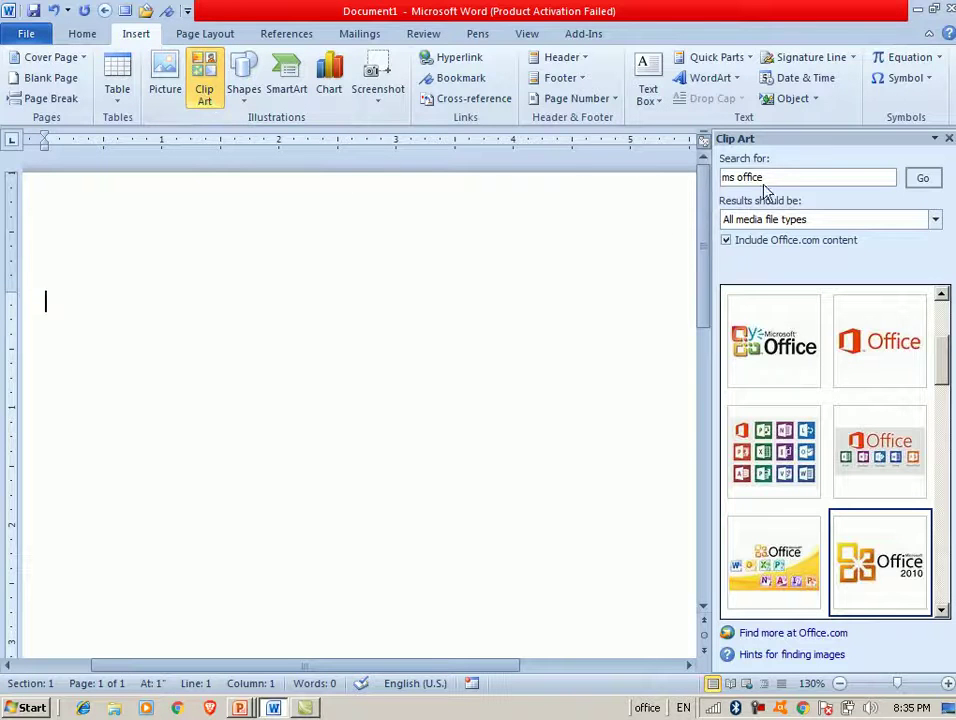
left_click_drag(767, 177, 706, 186)
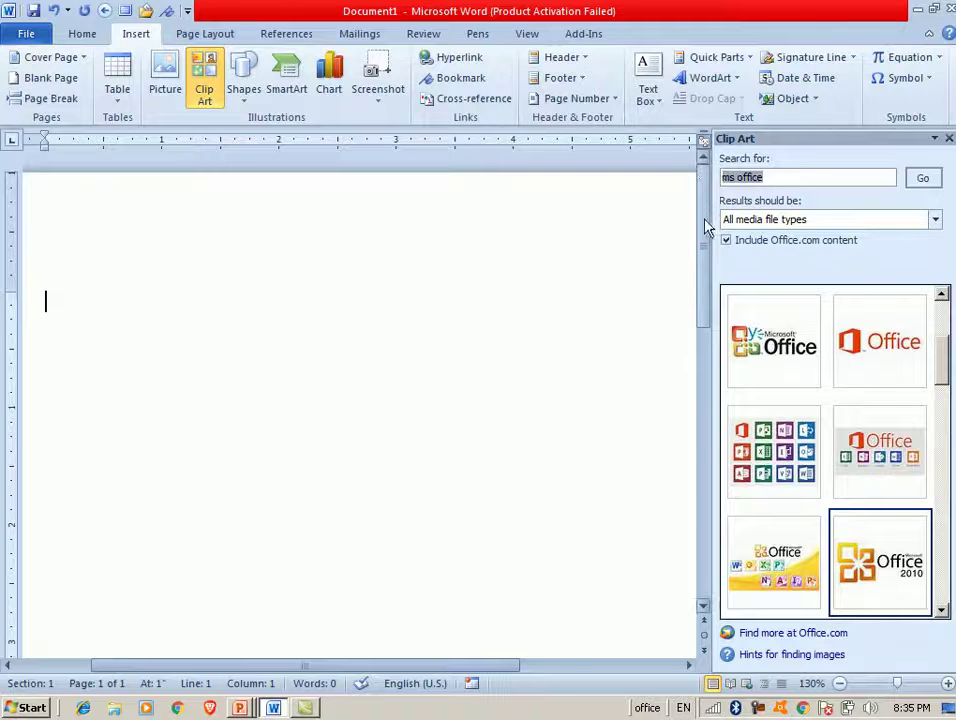
key("Delete")
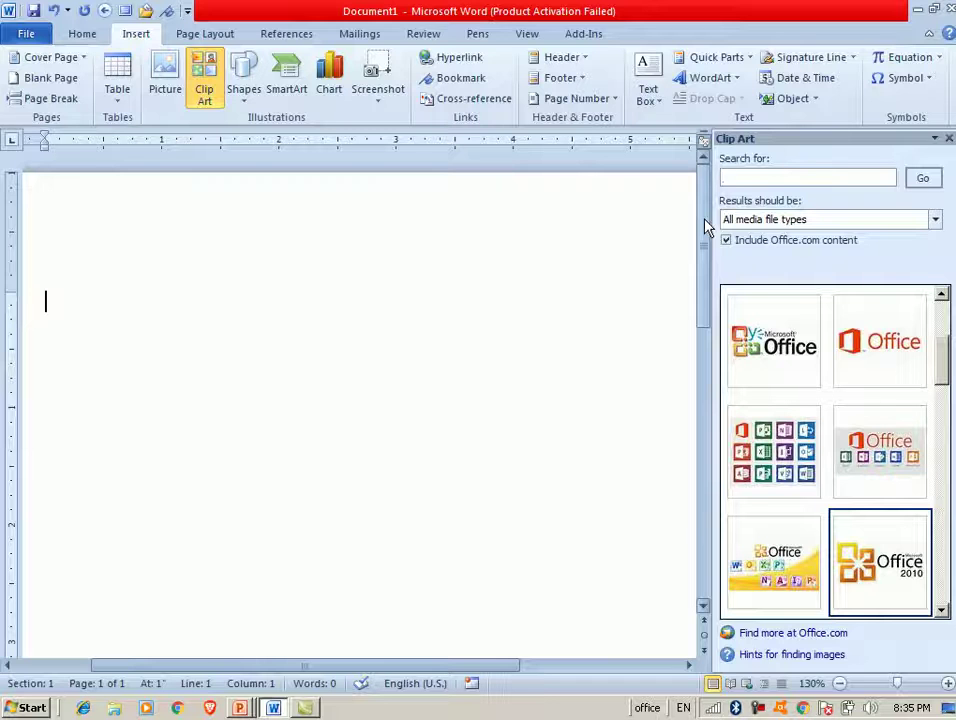
type("ms word")
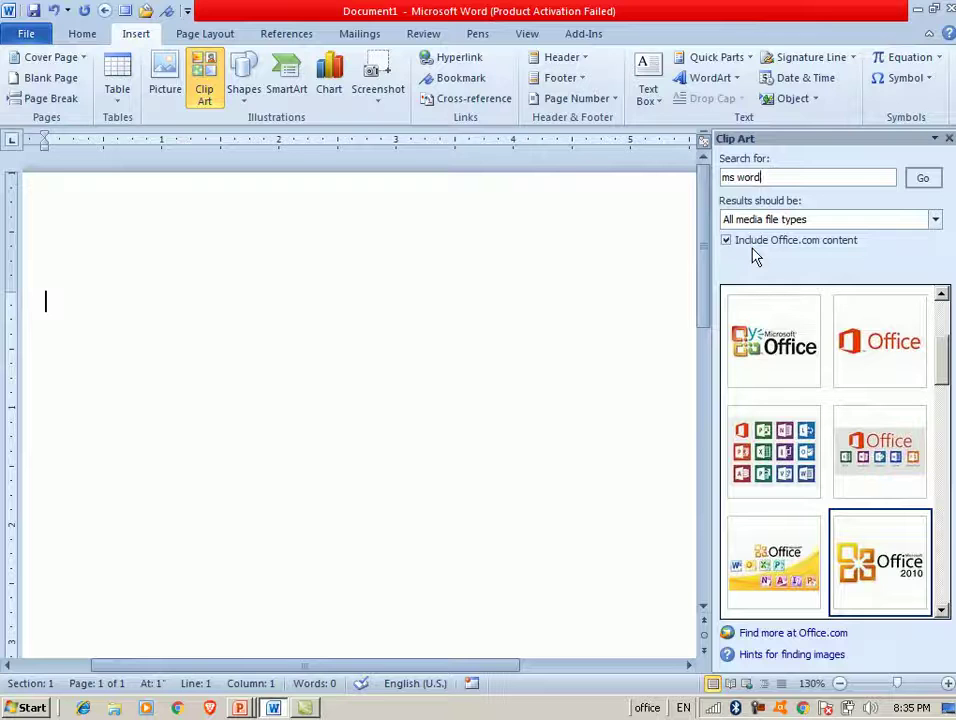
left_click(913, 183)
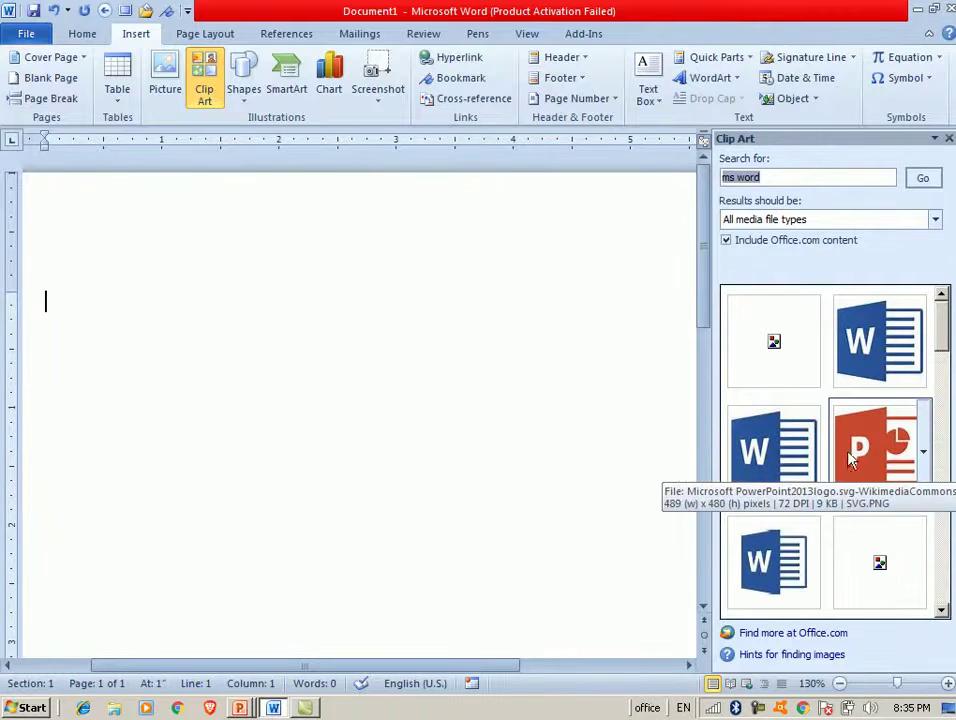
- Insert the blue Word logo from the second row of results and enlarge it to about 2.08" square
left_click(770, 447)
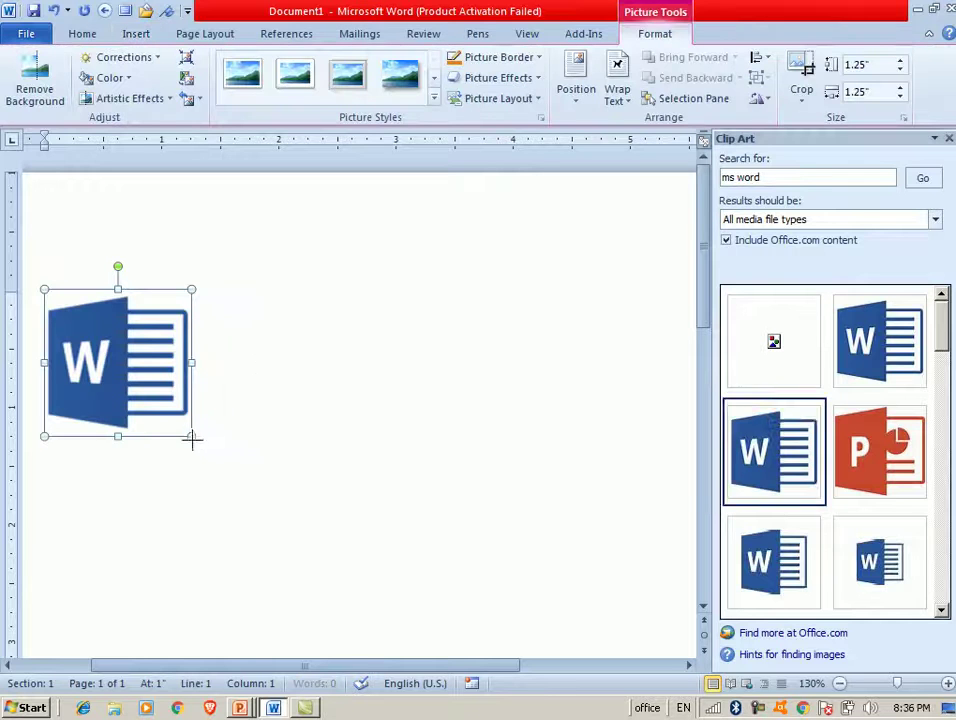
left_click_drag(190, 437, 289, 533)
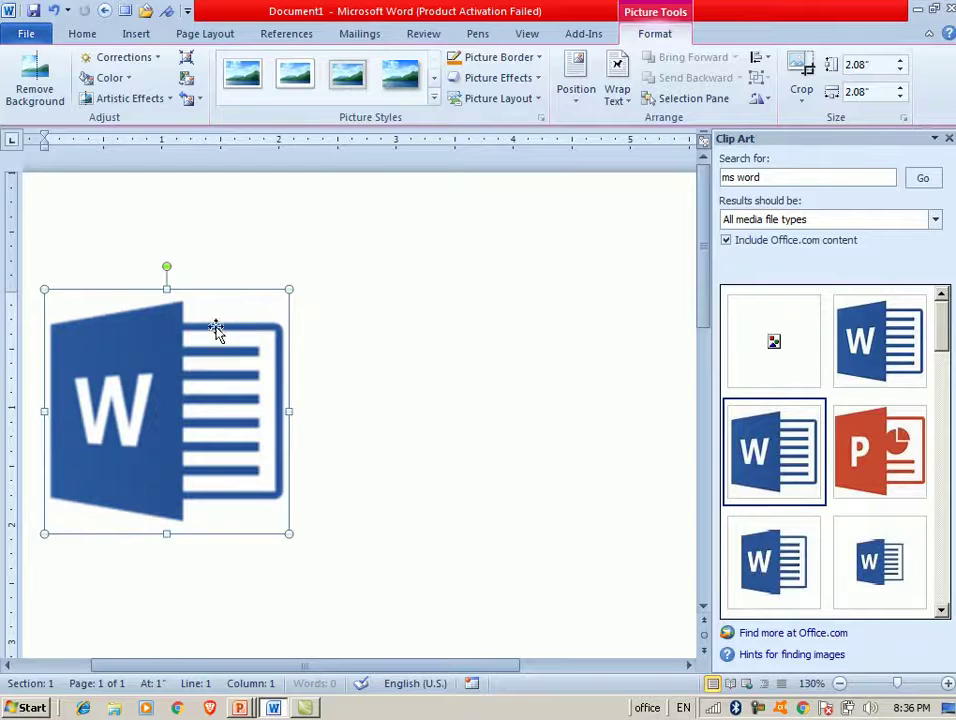
- Search the clip art for "computer" with Office.com content excluded, and look through the results
mouse_move(818, 372)
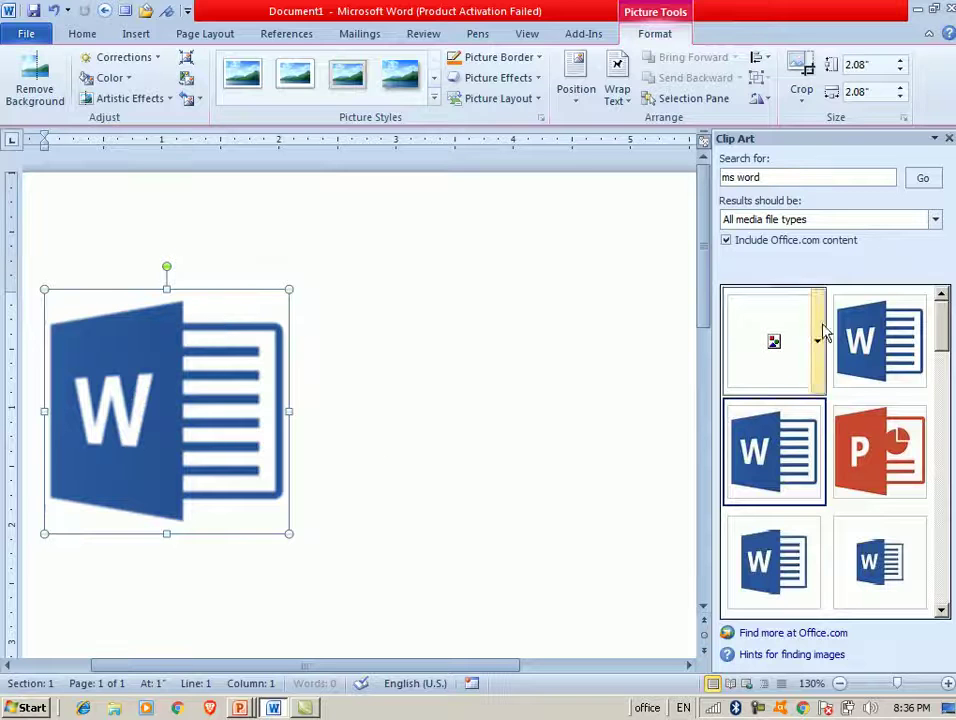
left_click_drag(768, 181, 634, 156)
key("BackSpace")
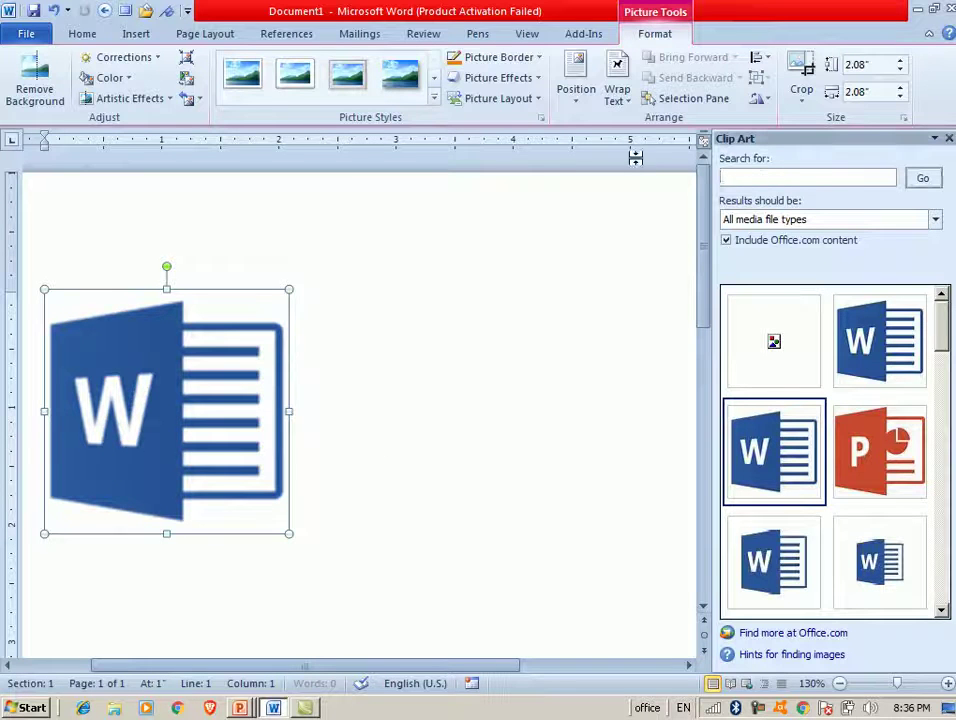
type("key")
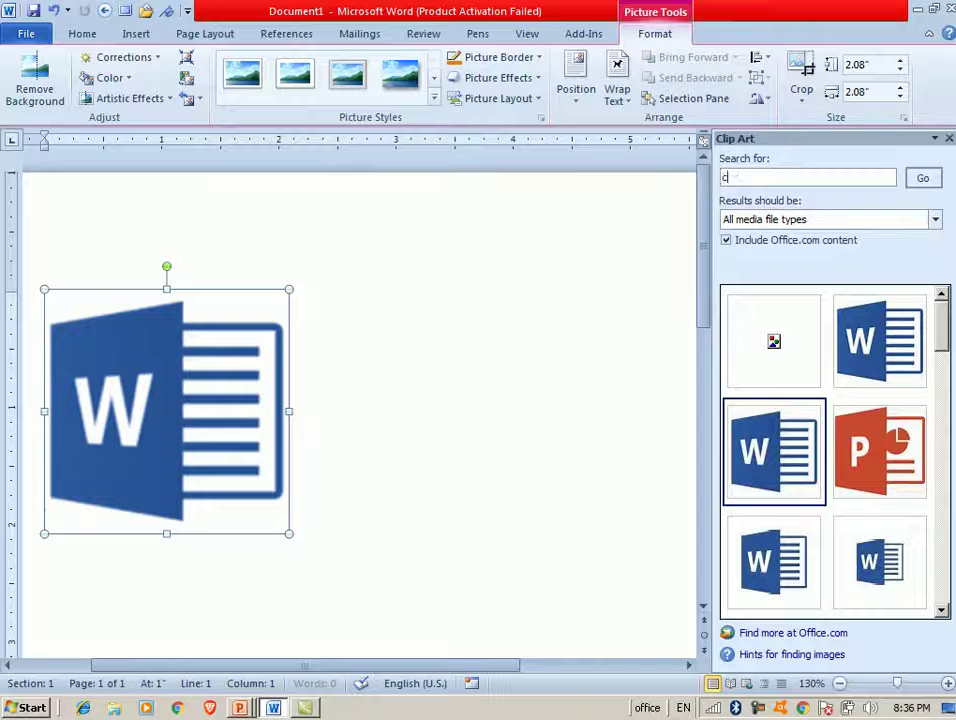
left_click(764, 246)
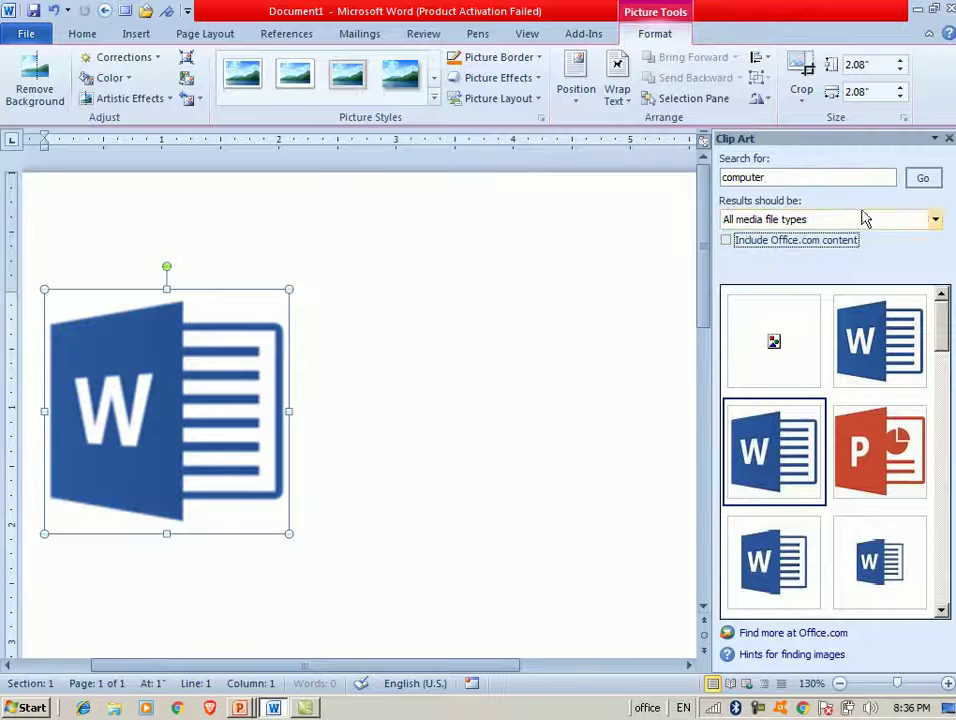
left_click(920, 184)
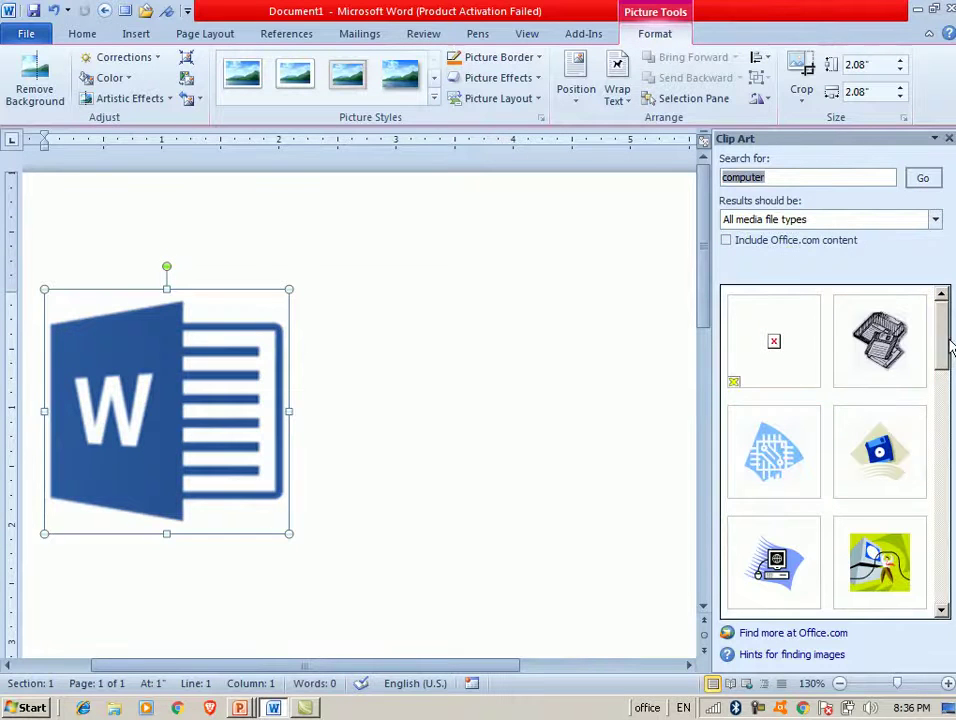
left_click_drag(948, 345, 946, 395)
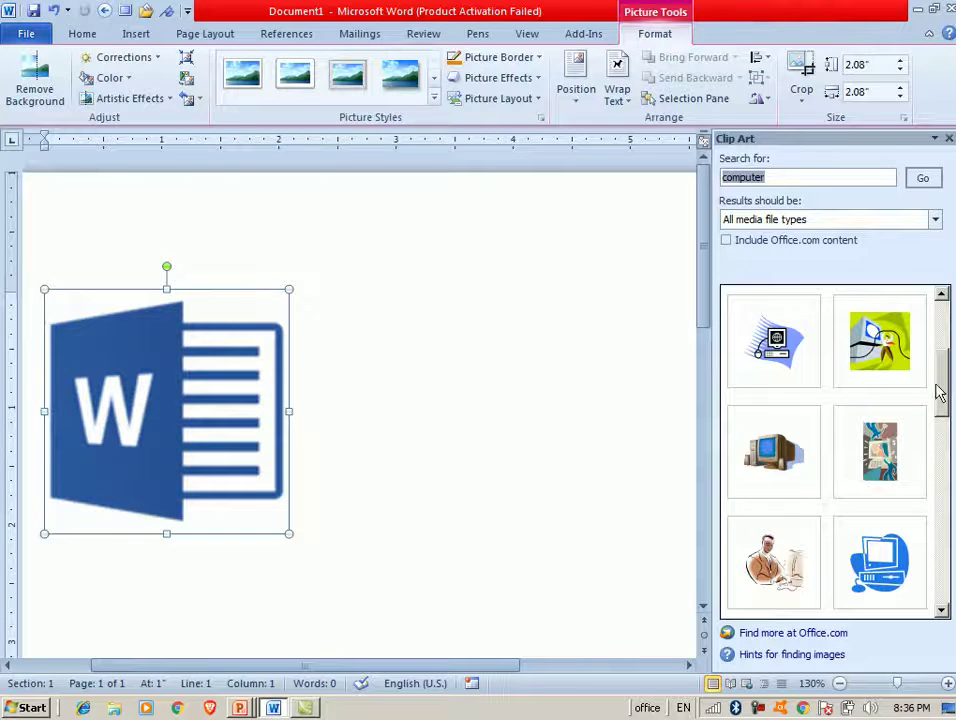
scroll(945, 416, "down", 1)
scroll(945, 416, "up", 1)
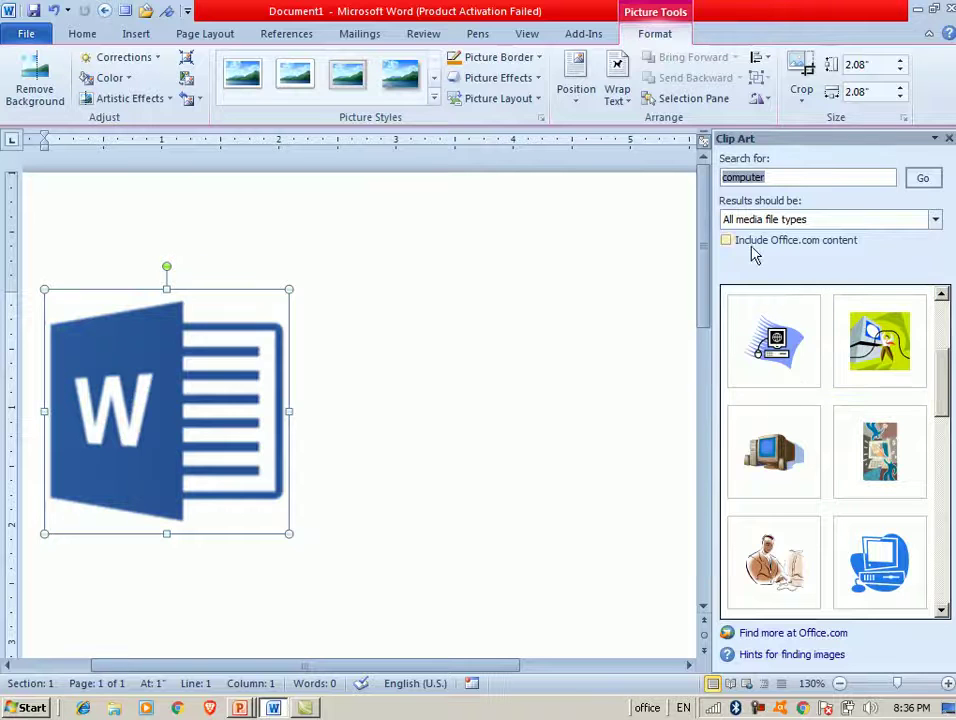
- Repeat the "computer" search with Office.com content included and insert the blue-screen monitor and white tower picture
left_click(748, 246)
left_click(921, 182)
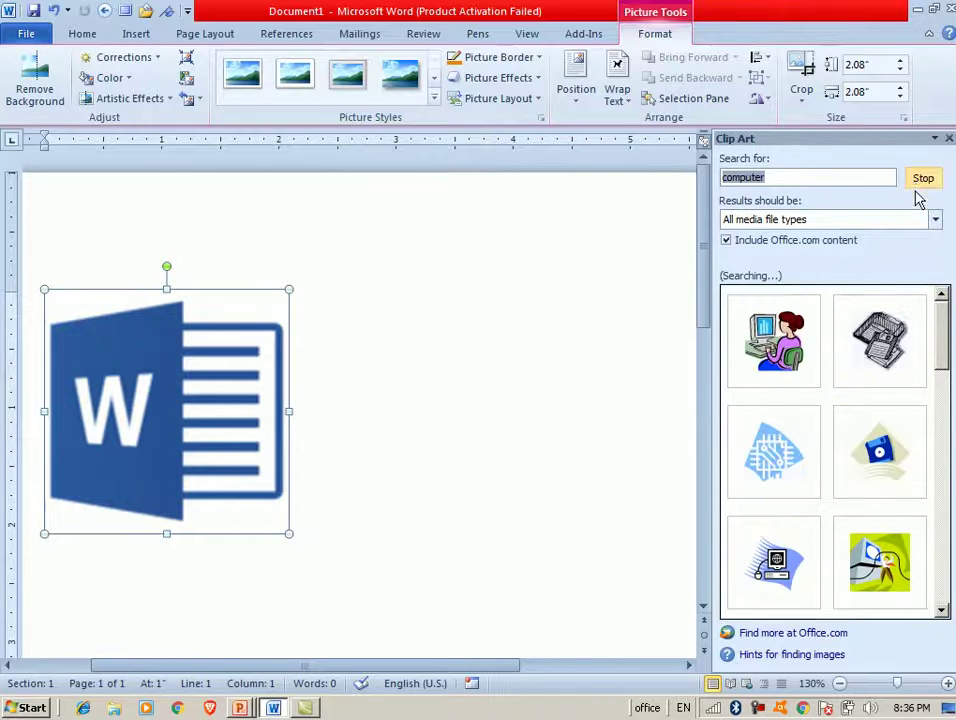
left_click_drag(942, 321, 946, 531)
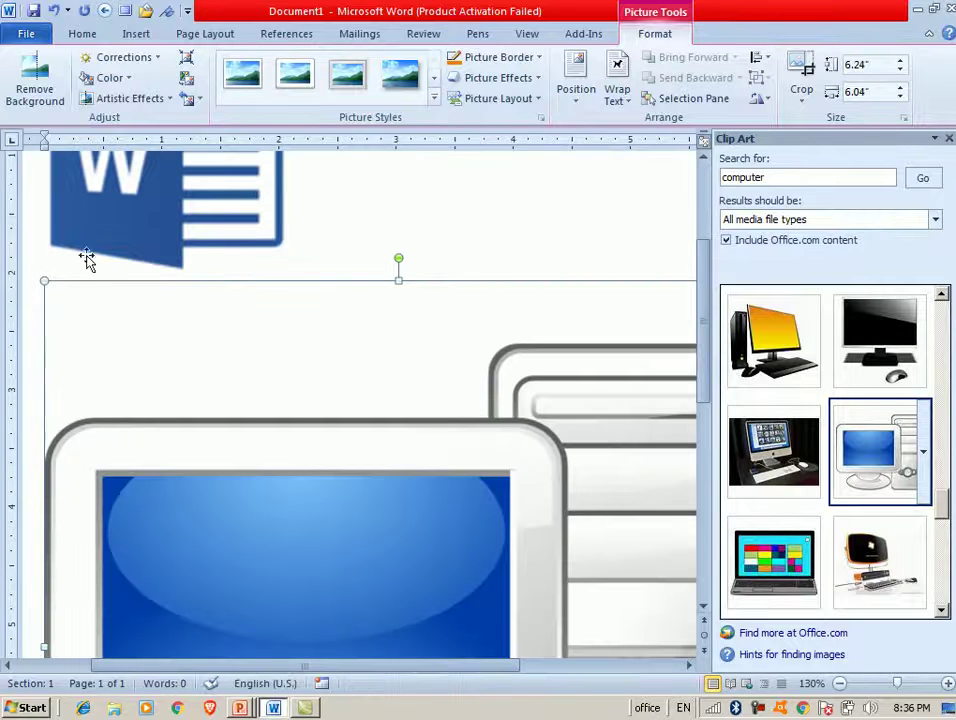
- Shrink the inserted computer picture to about 5.01" high by 4.85" wide and close the Clip Art pane
left_click_drag(44, 283, 301, 418)
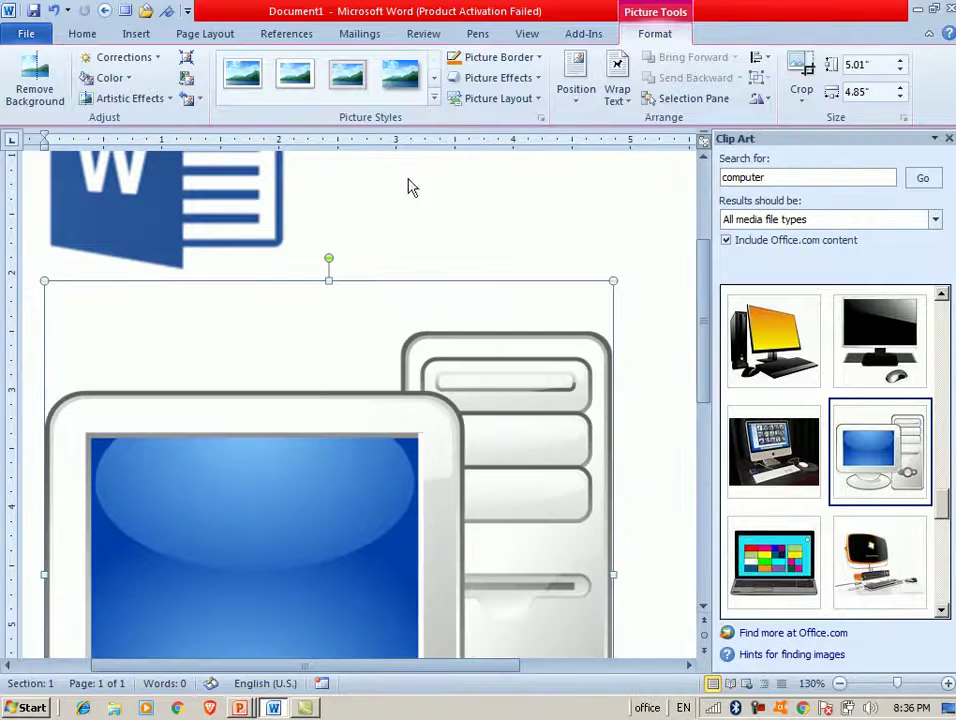
left_click(948, 138)
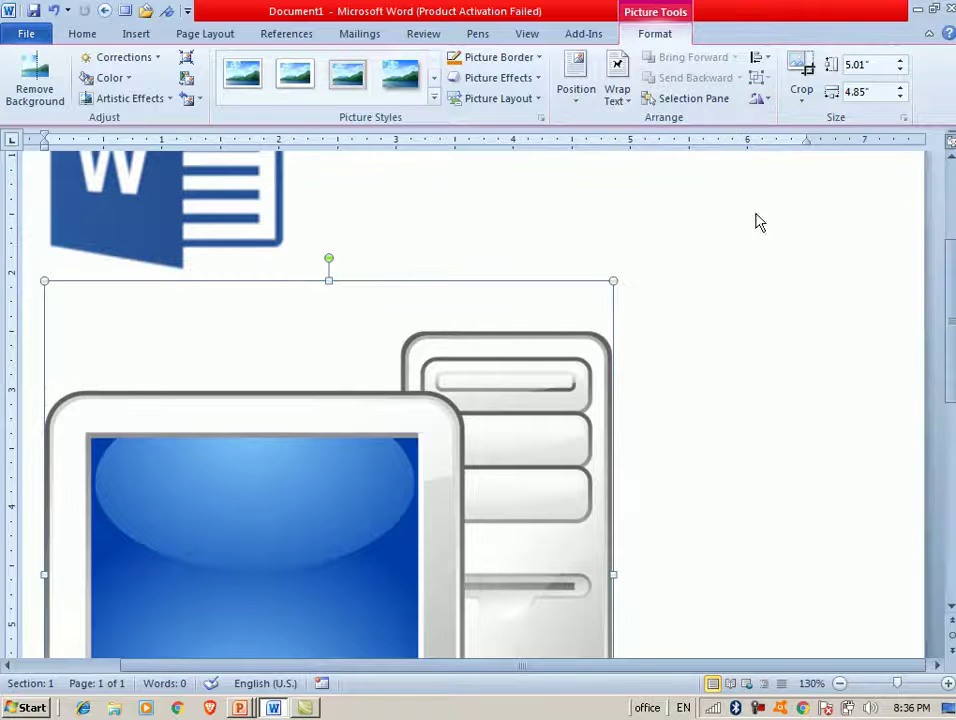
- Select everything in the document and delete both inserted pictures
left_click(660, 248)
key("ctrl+a")
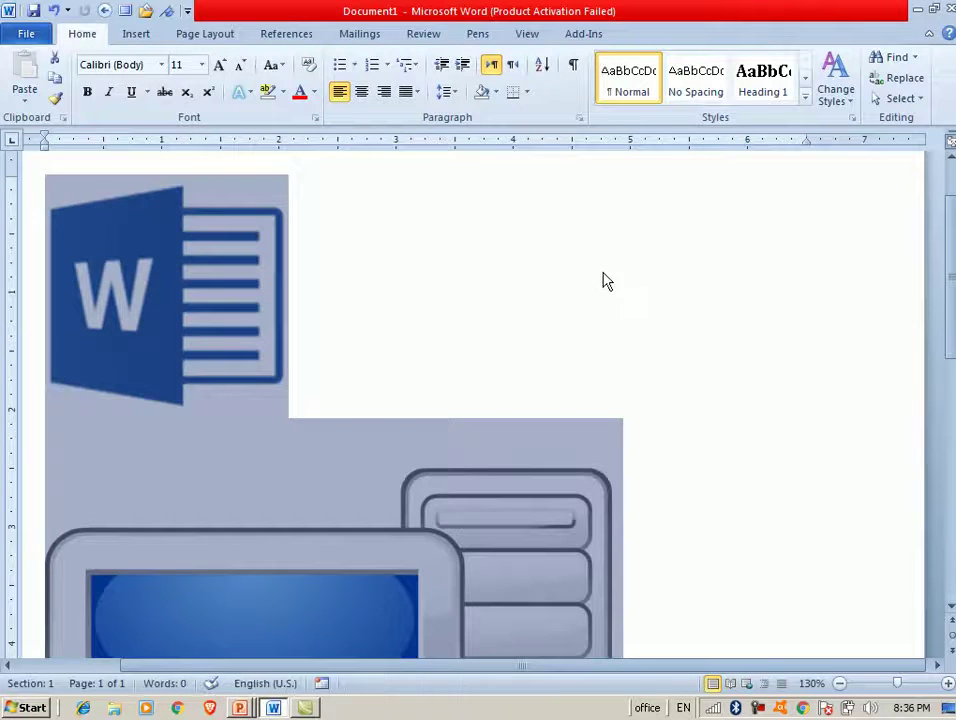
key("Delete")
- Draw a five-point star about 2.75 inches wide in the upper part of the page and make its points slimmer
left_click(138, 34)
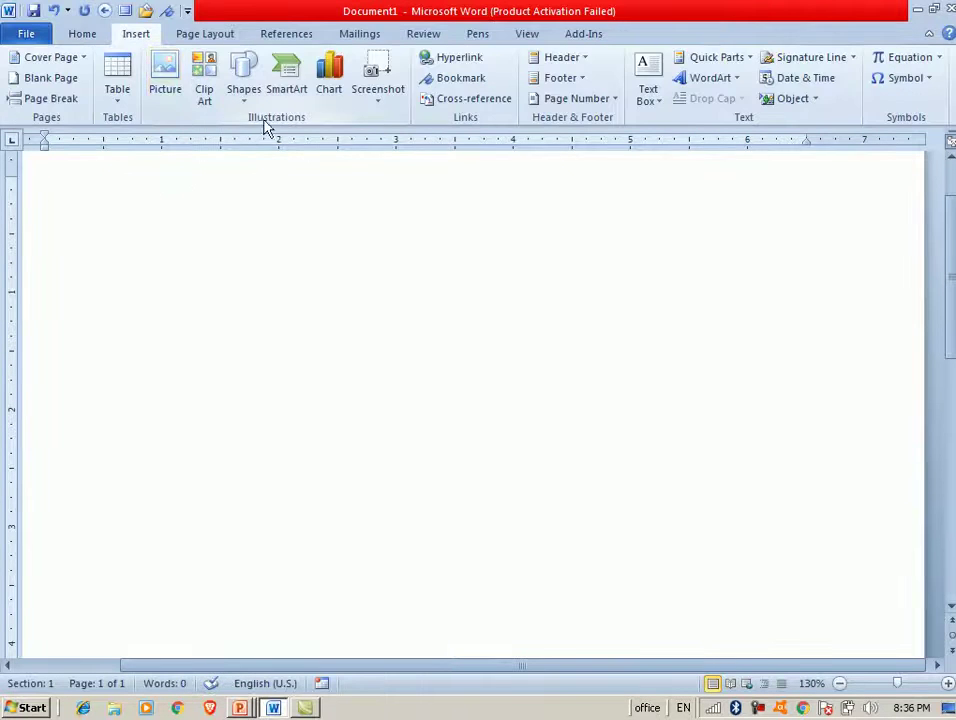
left_click(244, 90)
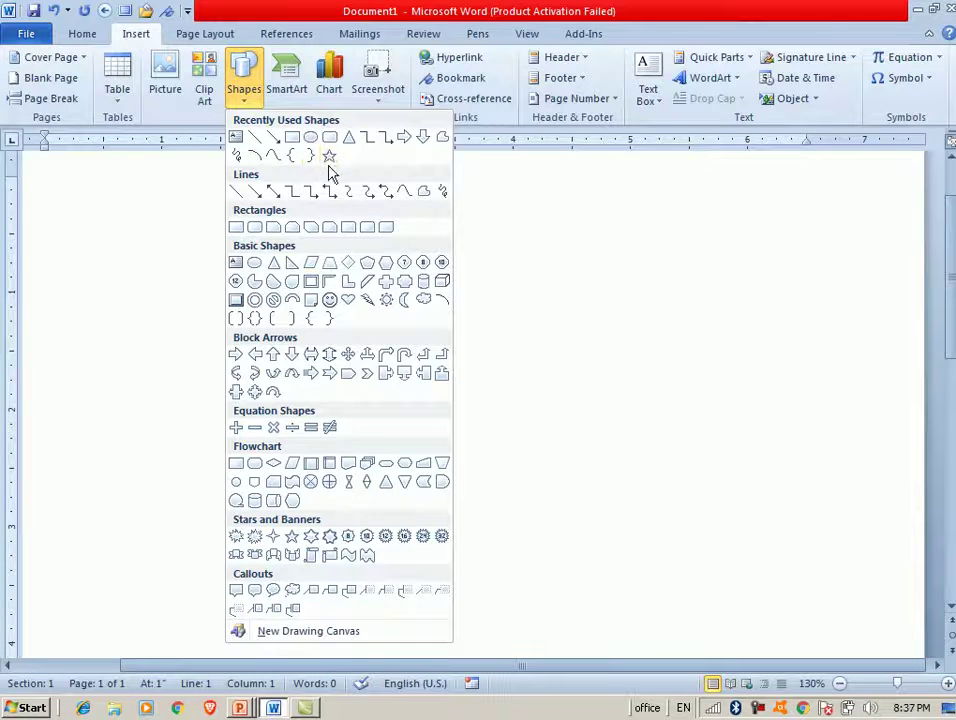
left_click(329, 158)
mouse_move(209, 205)
left_mouse_down()
mouse_move(317, 346)
mouse_move(482, 500)
mouse_move(530, 525)
left_mouse_up()
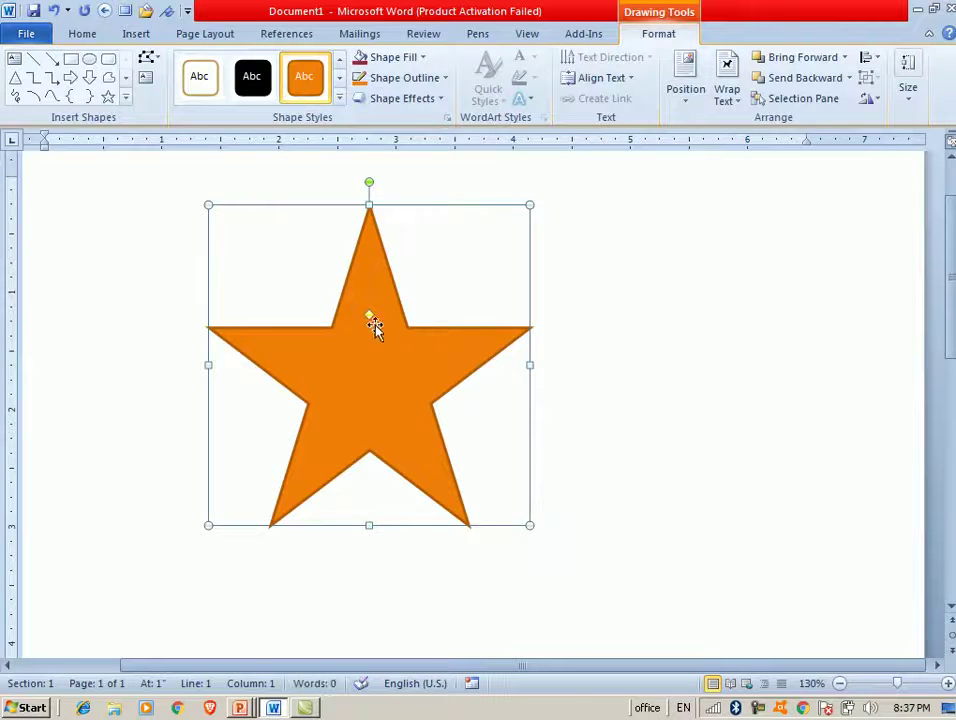
mouse_move(369, 316)
left_mouse_down()
mouse_move(380, 312)
mouse_move(380, 278)
mouse_move(369, 282)
mouse_move(368, 335)
left_mouse_up()
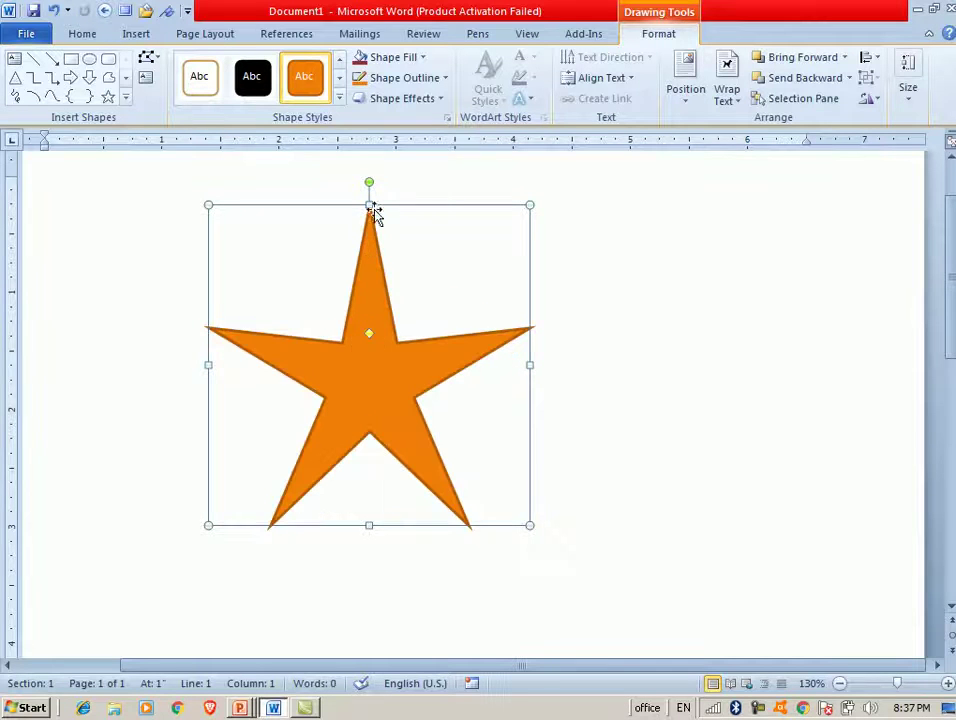
- Try rotating the star about 20 degrees clockwise and undo the rotation
left_click_drag(368, 182, 425, 212)
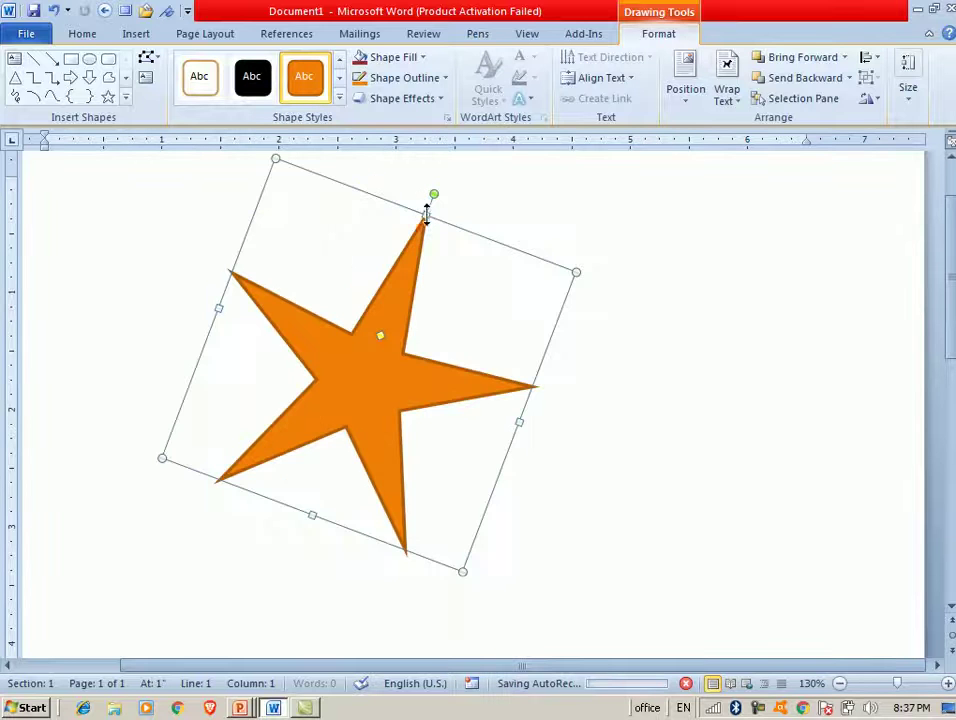
key("ctrl+z")
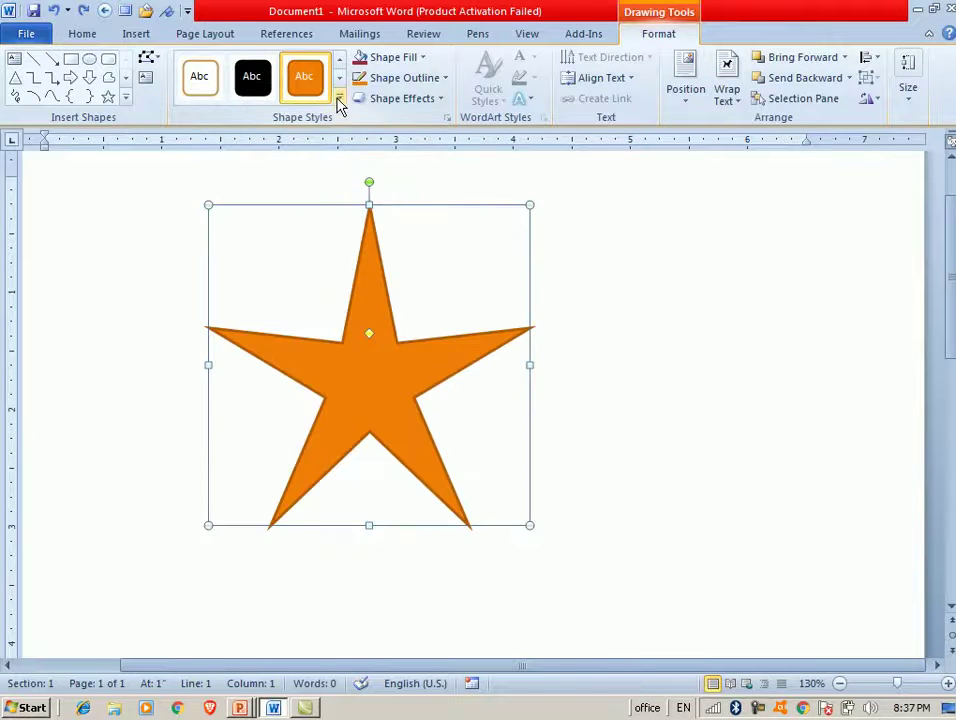
- Apply the glossy dark red style from the last row of the shape style gallery to the star
left_click(339, 97)
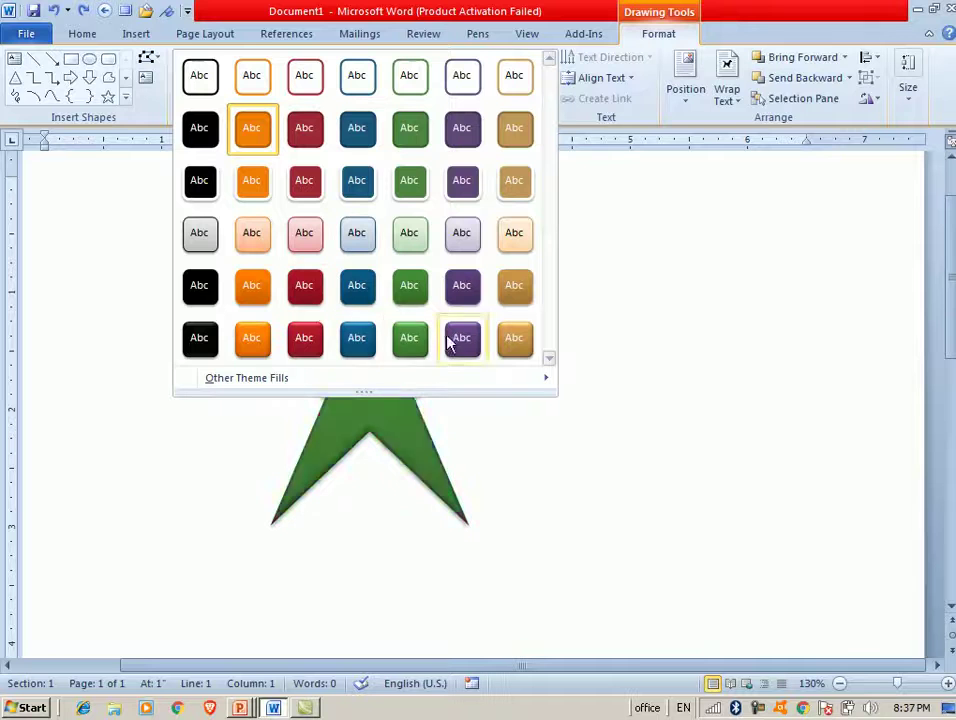
left_click(306, 340)
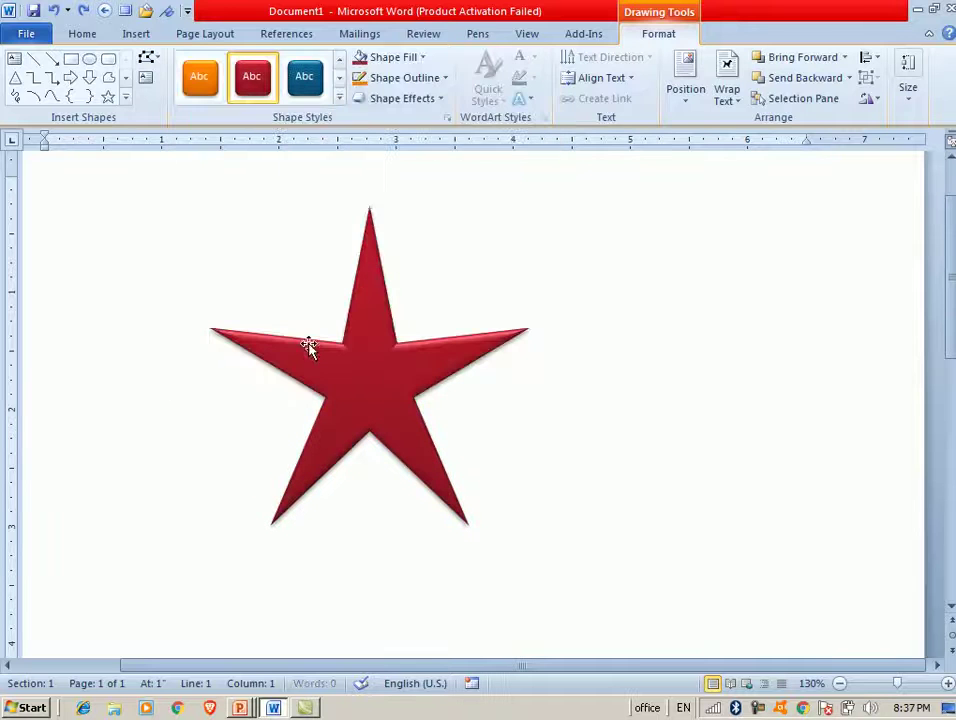
- Preview texture fills on the star, open its detailed gradient fill settings and move the dialog clear of the shape
left_click(423, 62)
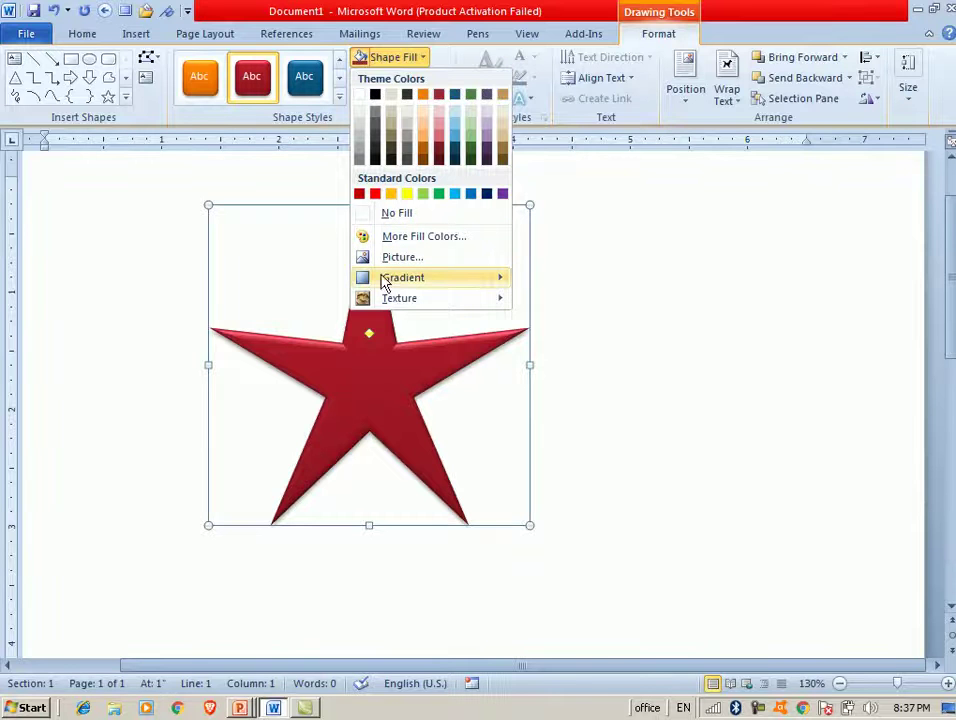
mouse_move(386, 283)
mouse_move(395, 308)
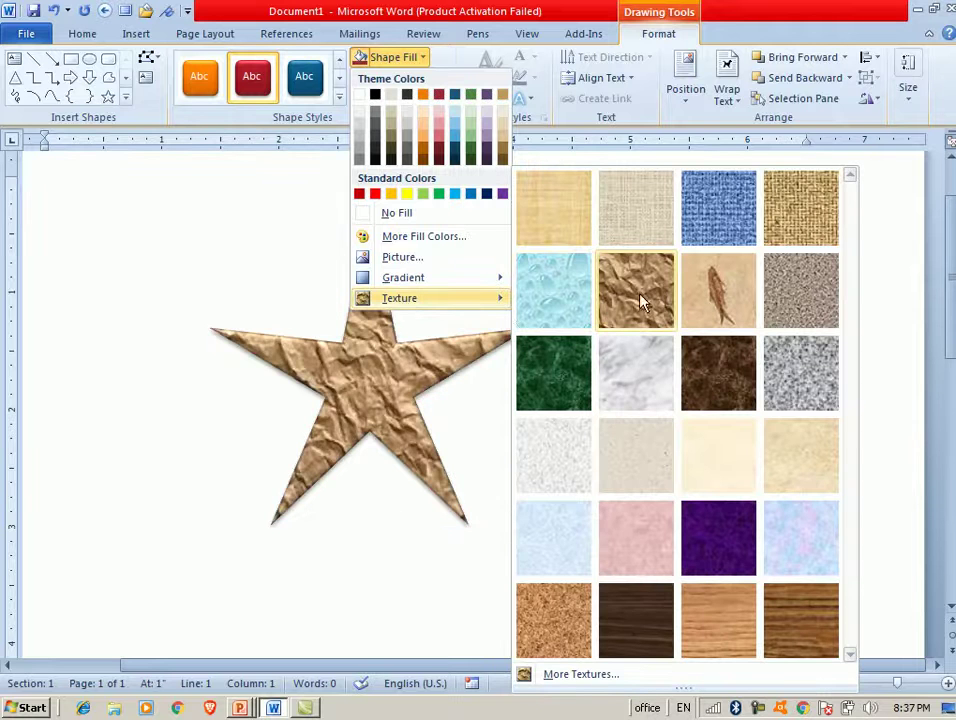
mouse_move(455, 283)
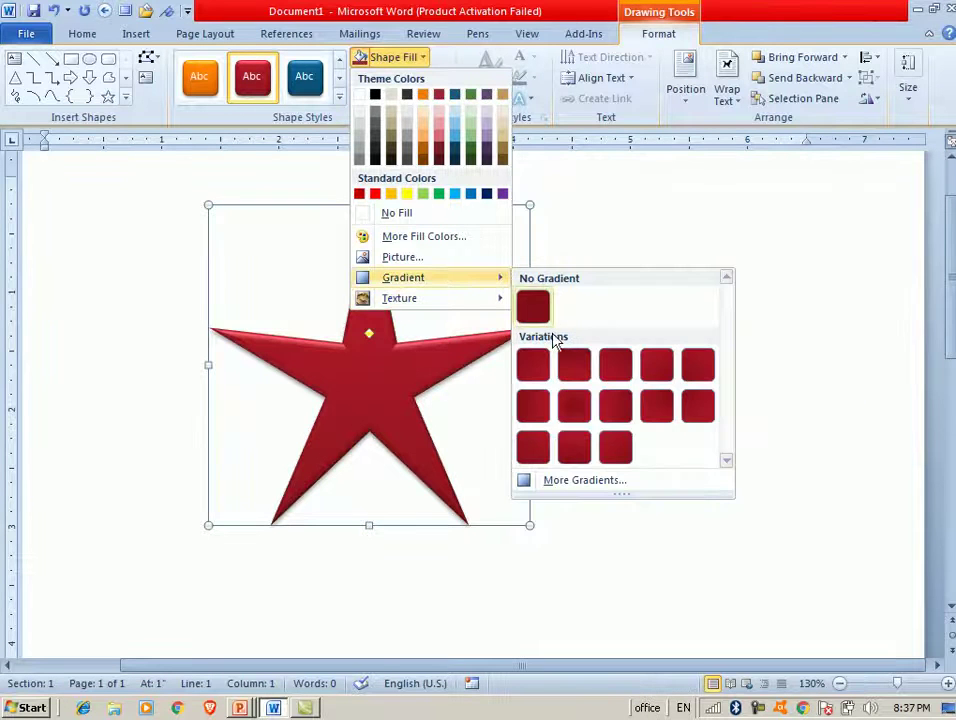
left_click(570, 484)
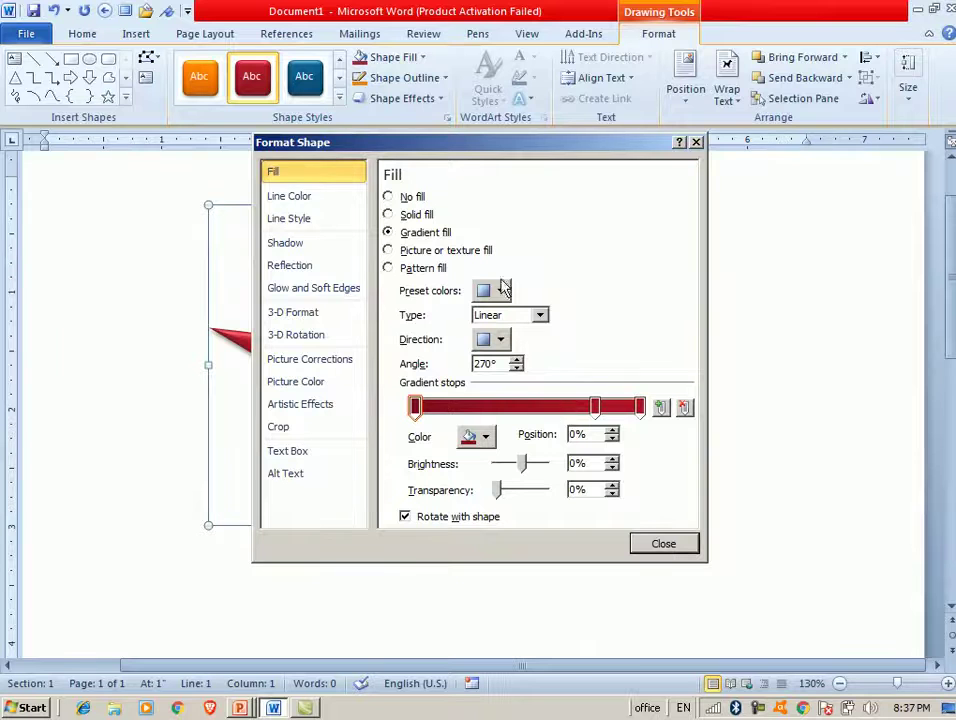
left_click_drag(465, 135, 651, 8)
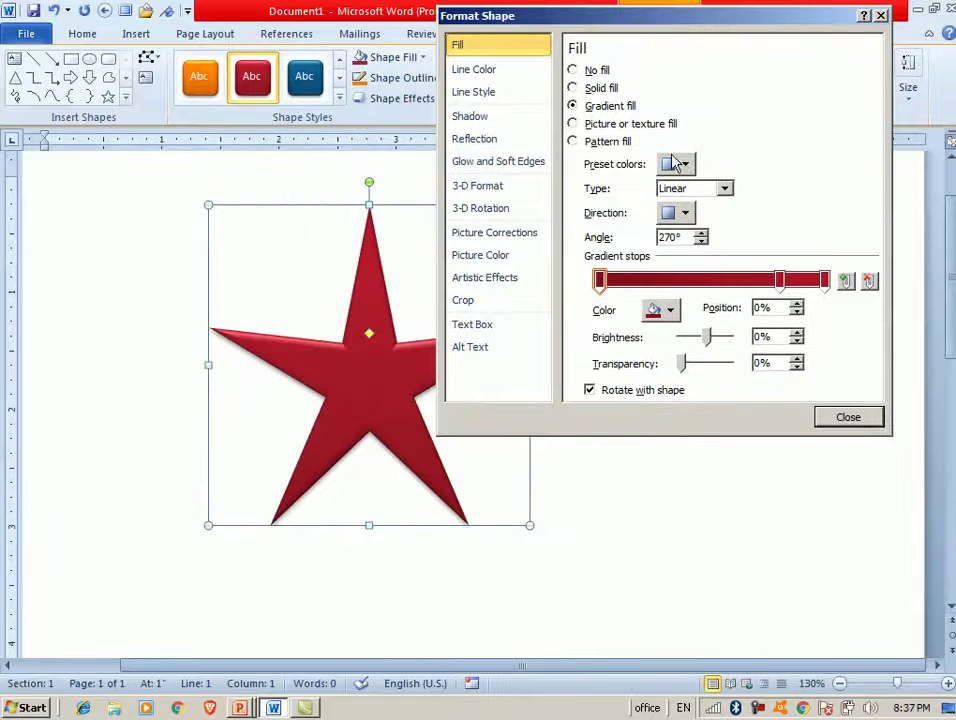
- Try a pattern fill on the star, return to gradient fill and apply the pink-orange-yellow-green-blue preset colours
left_click(605, 143)
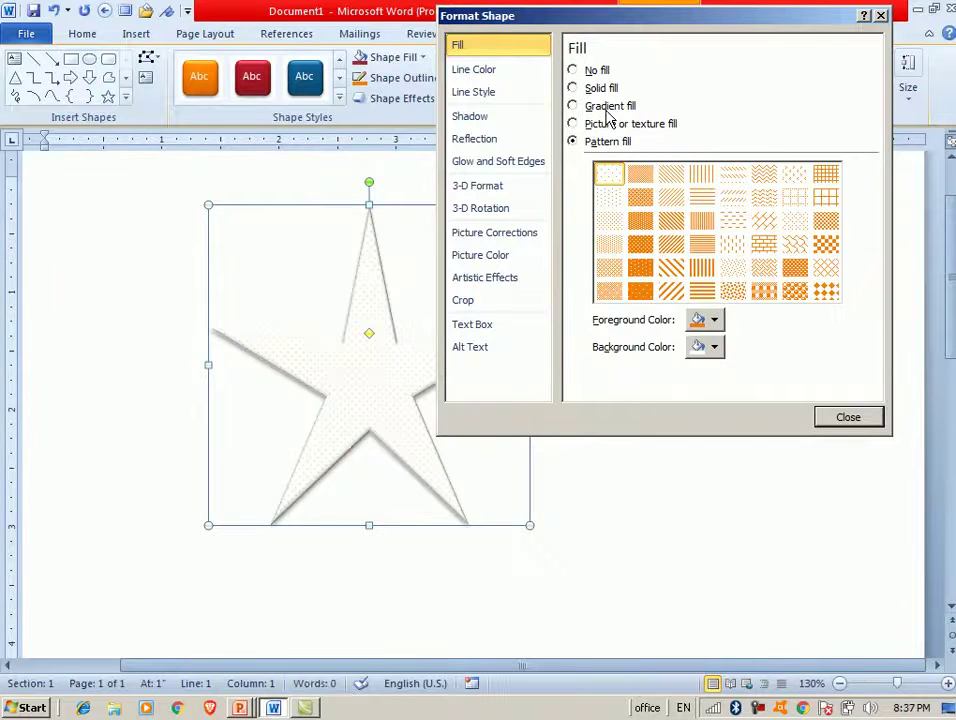
left_click(607, 106)
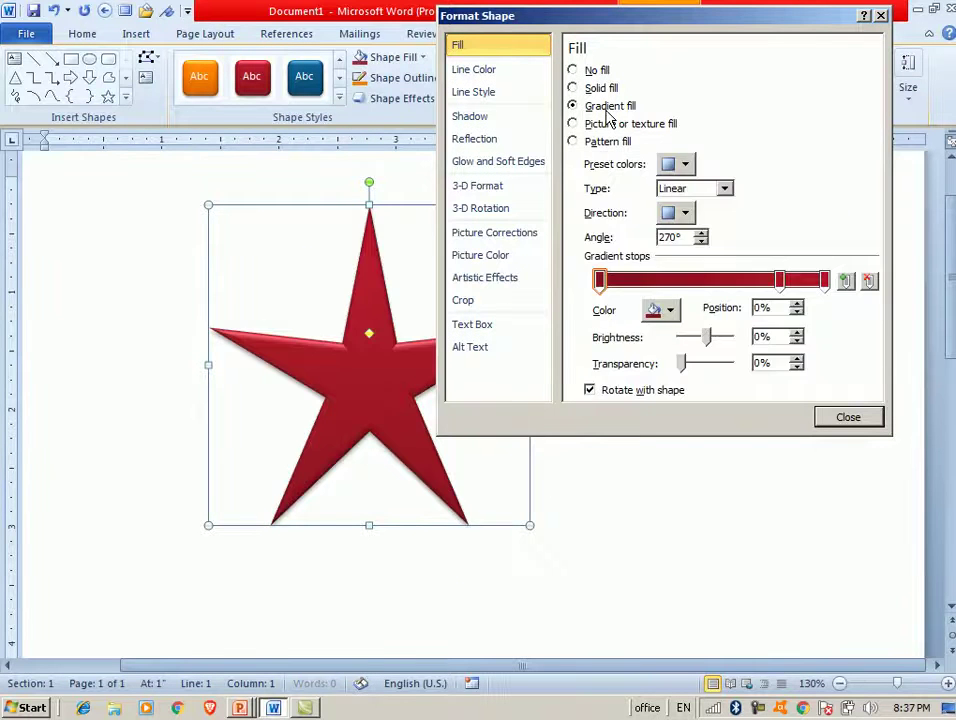
left_click(676, 168)
left_click(722, 331)
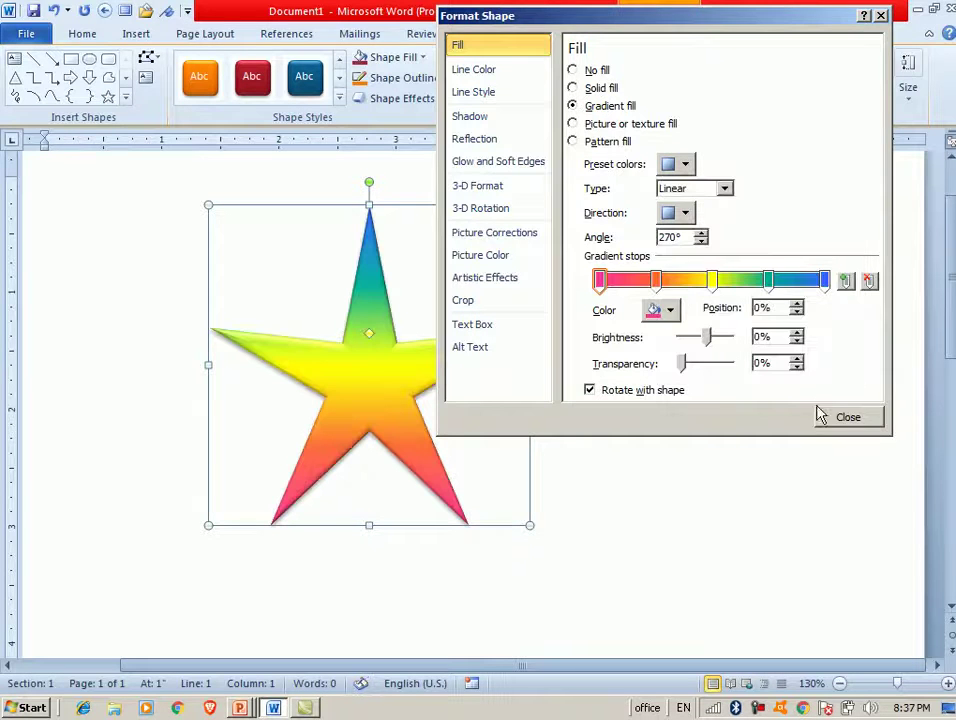
- Close the star's fill settings and try an outline weight of 3 pt on it
left_click(815, 412)
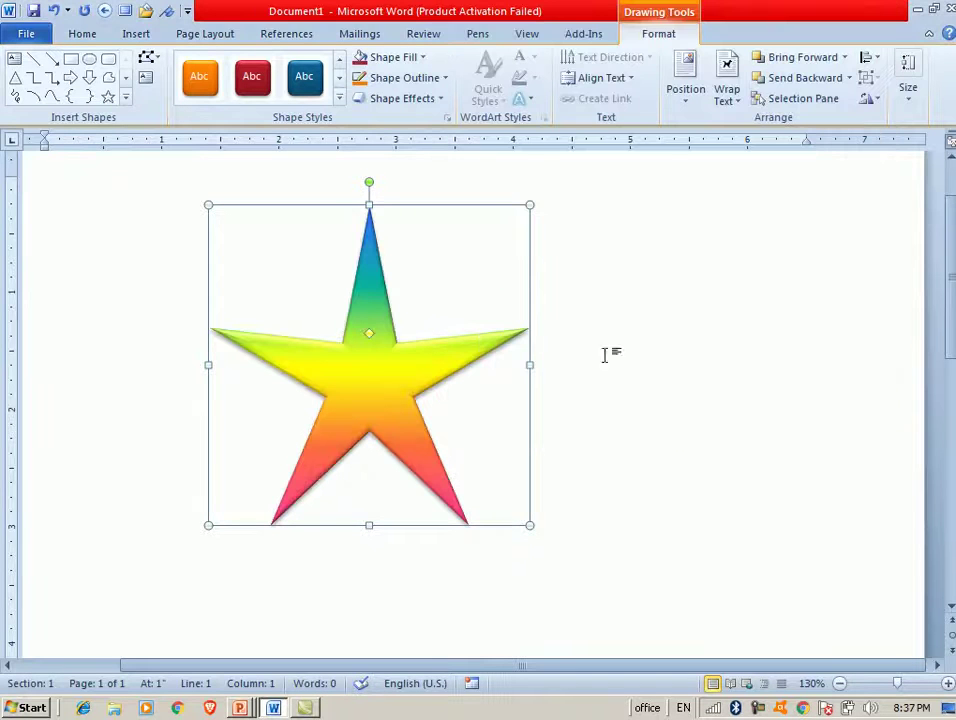
left_click(430, 80)
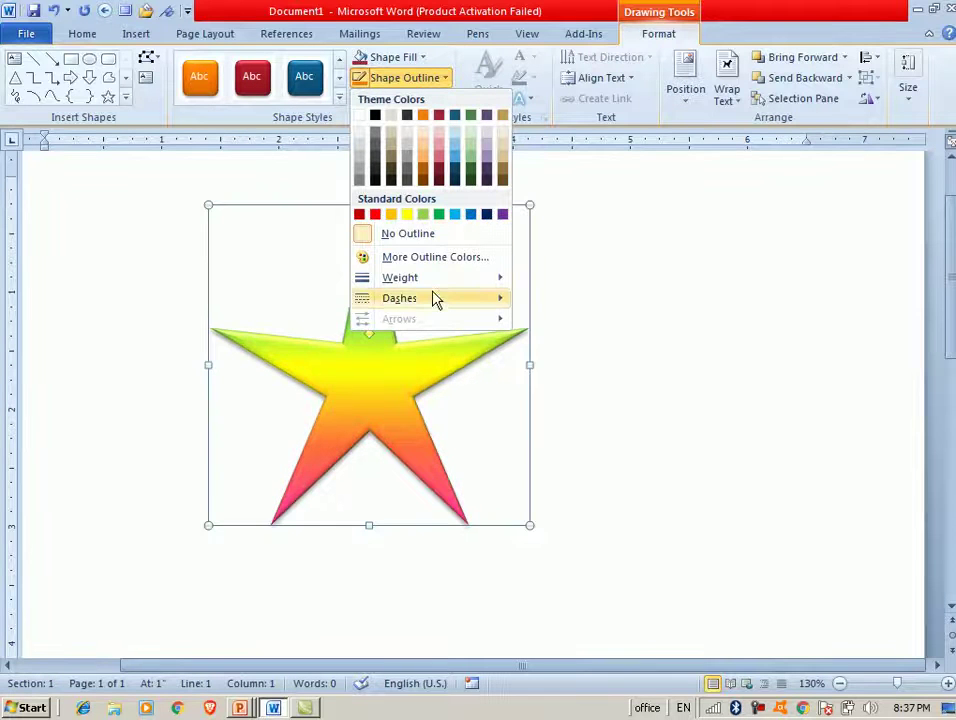
mouse_move(433, 288)
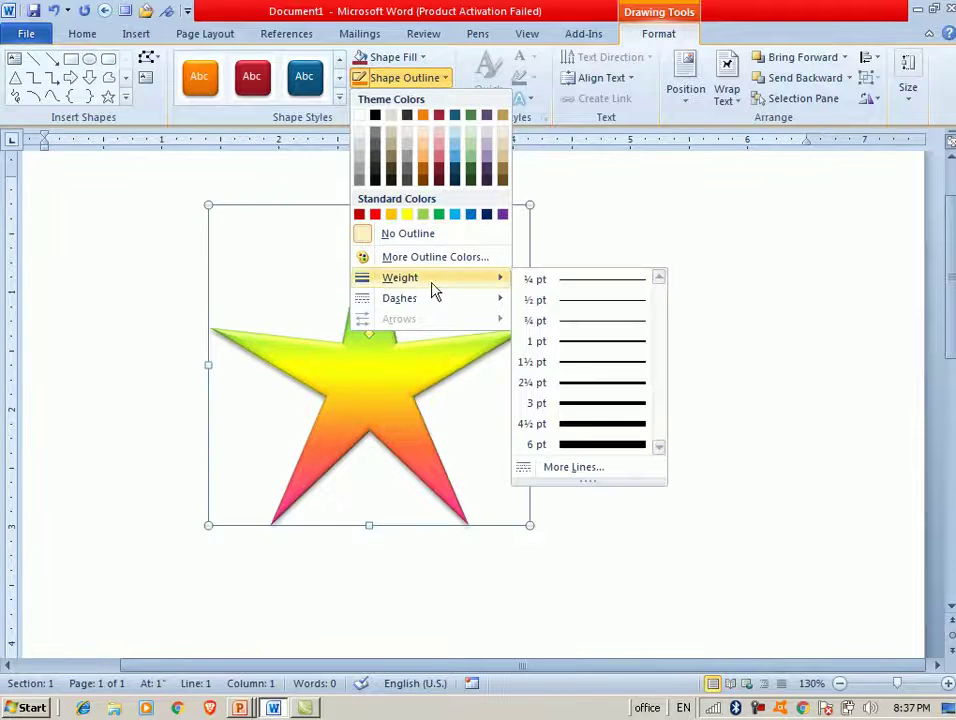
left_click(568, 403)
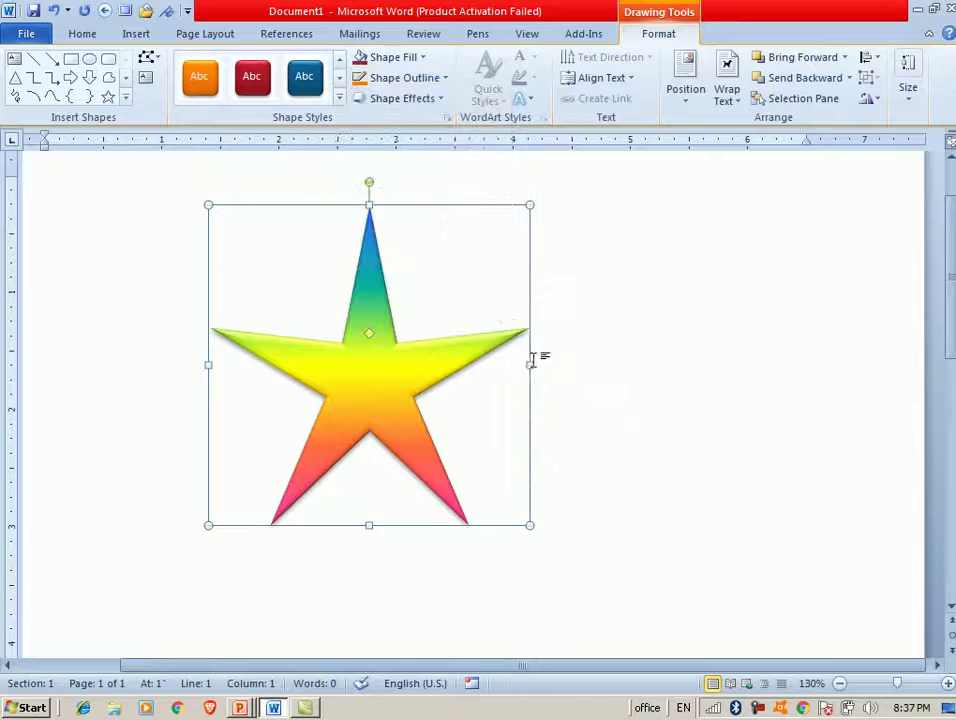
- Apply the orange white-outlined style from the third row of the shape style gallery to the star
left_click(340, 98)
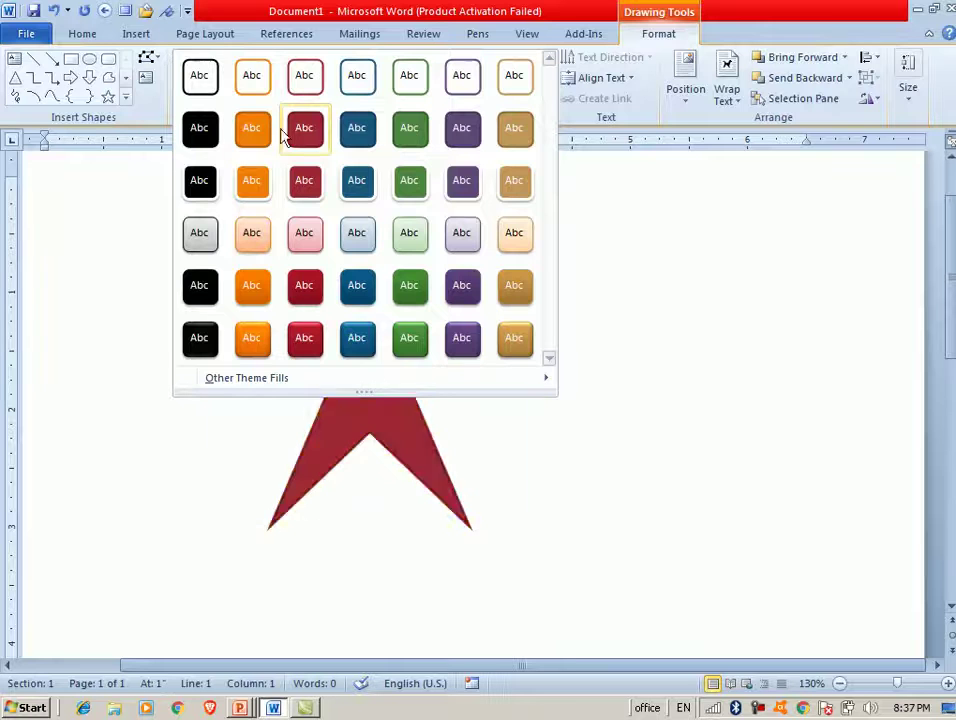
left_click(252, 181)
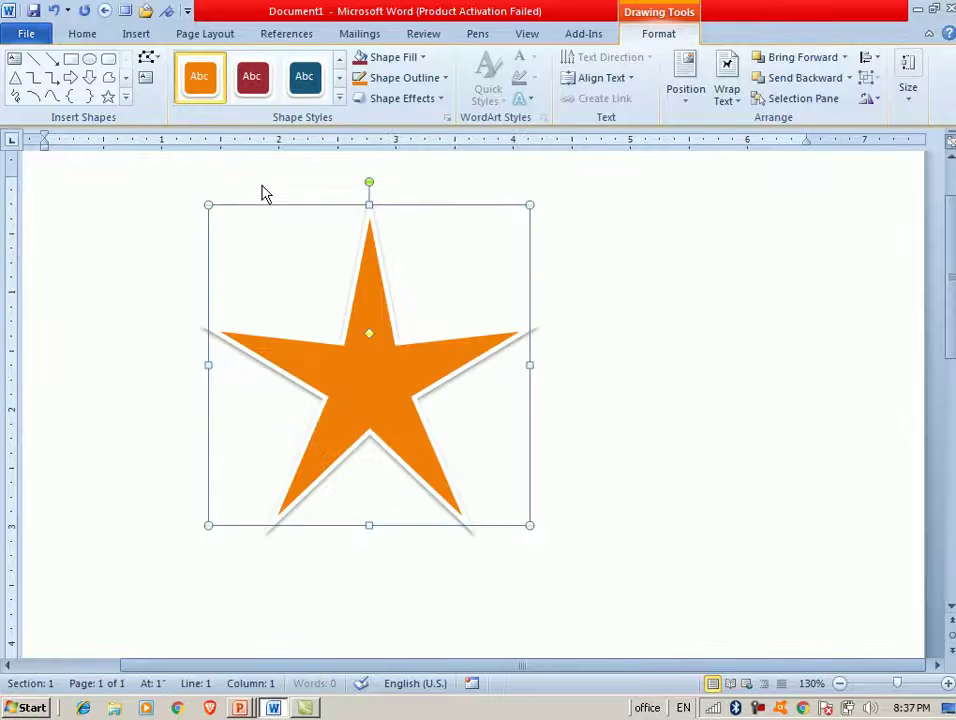
- Set the star's outline weight to 4½ pt and colour the outline with the darkest orange theme shade
left_click(420, 78)
mouse_move(425, 283)
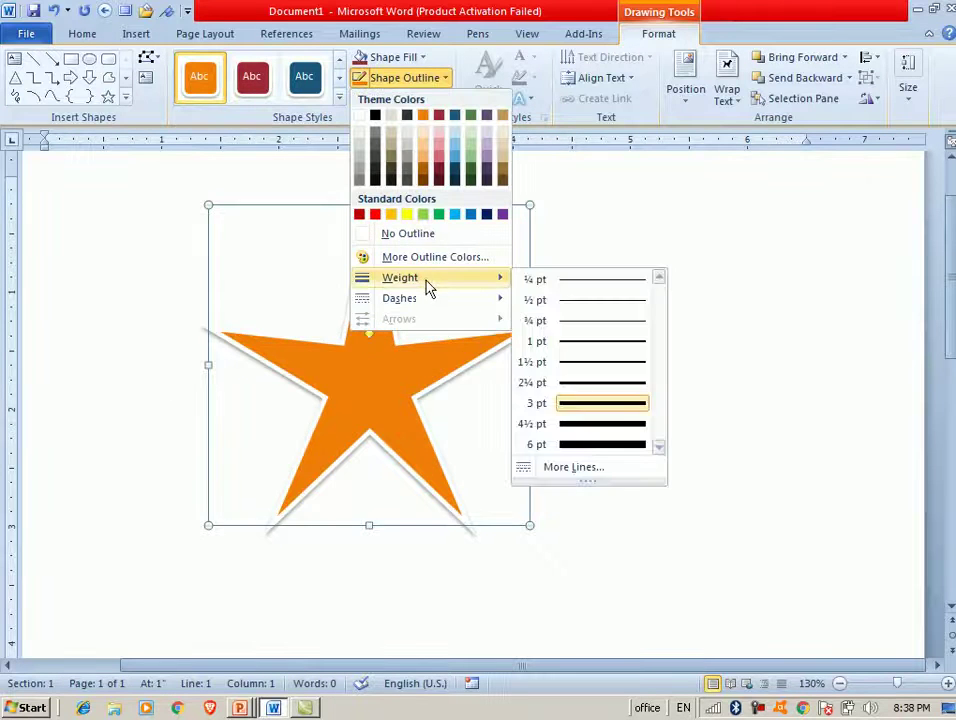
left_click(595, 426)
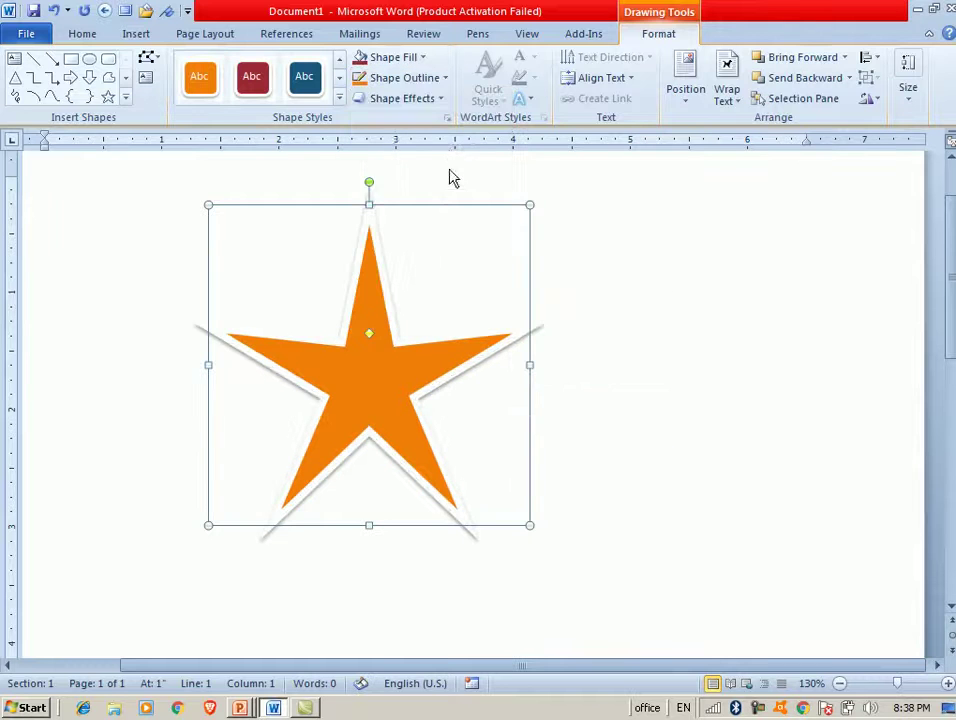
left_click(440, 78)
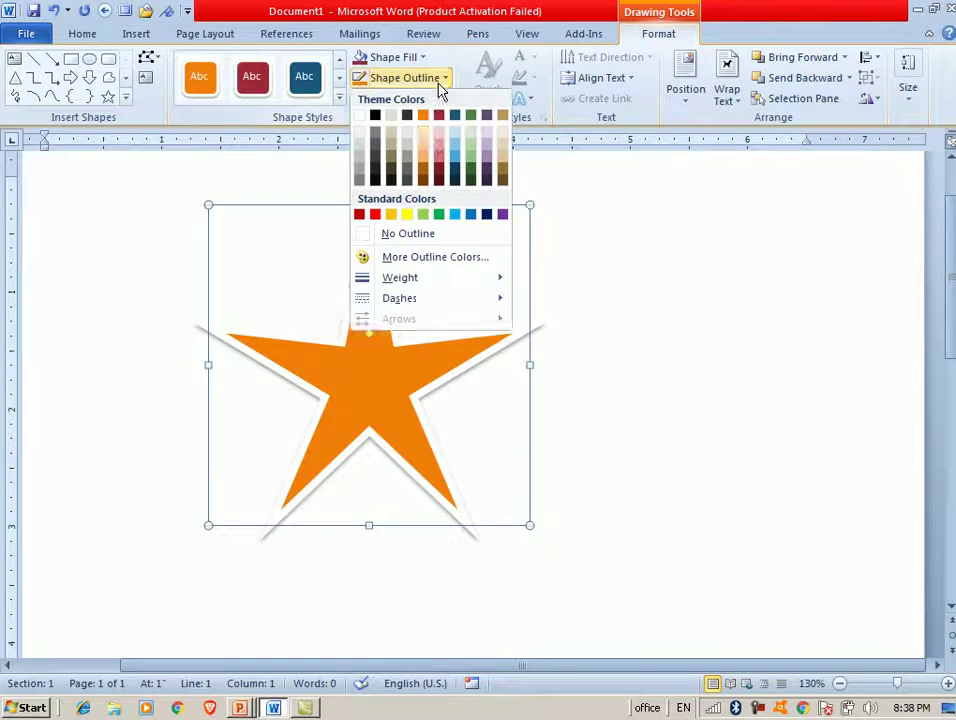
left_click(426, 181)
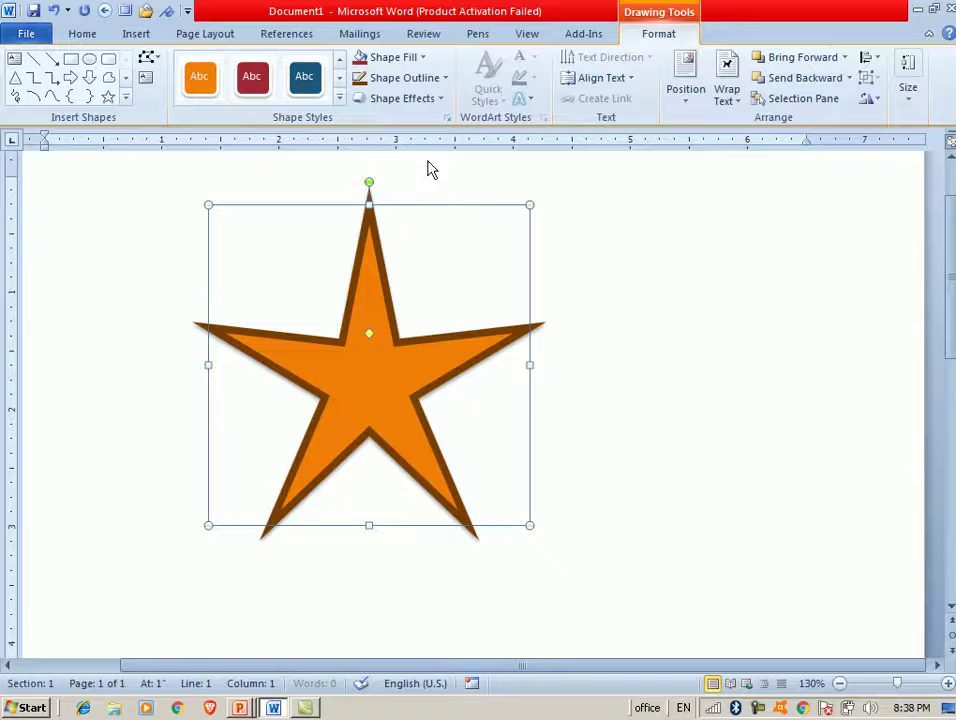
- Look through the shape effects for the star, including the glow variations and a bevel preview
left_click(423, 105)
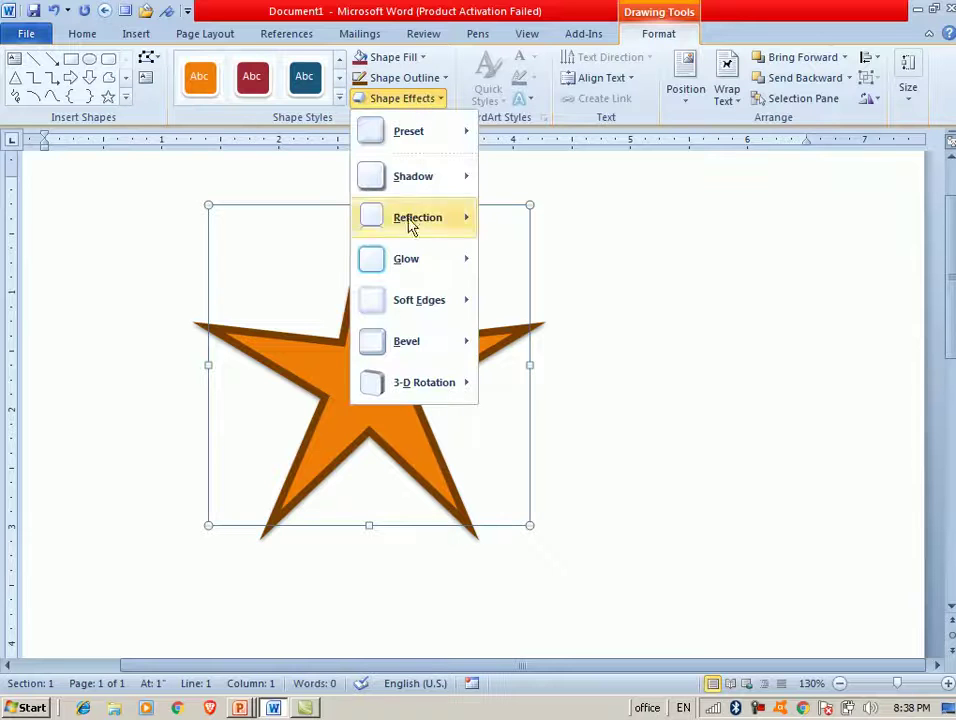
mouse_move(416, 162)
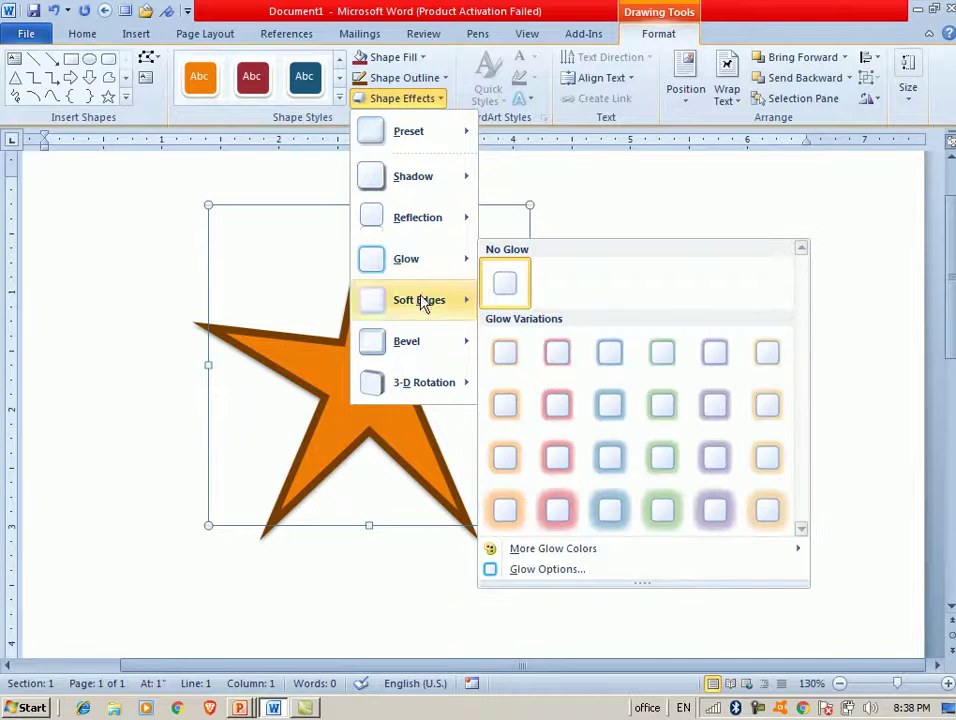
mouse_move(419, 344)
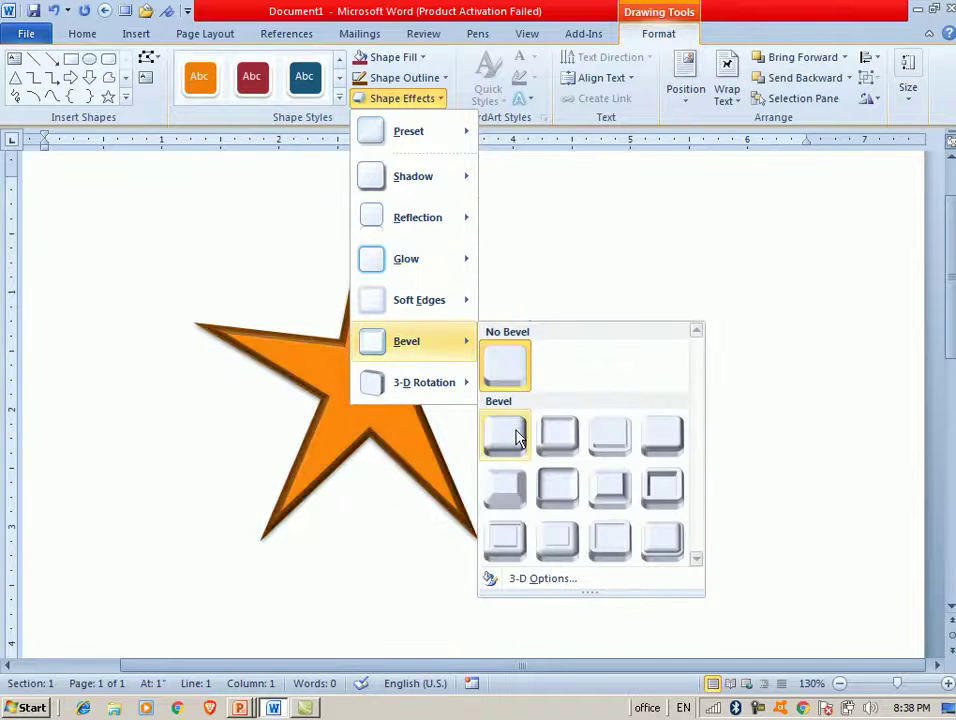
left_click(542, 265)
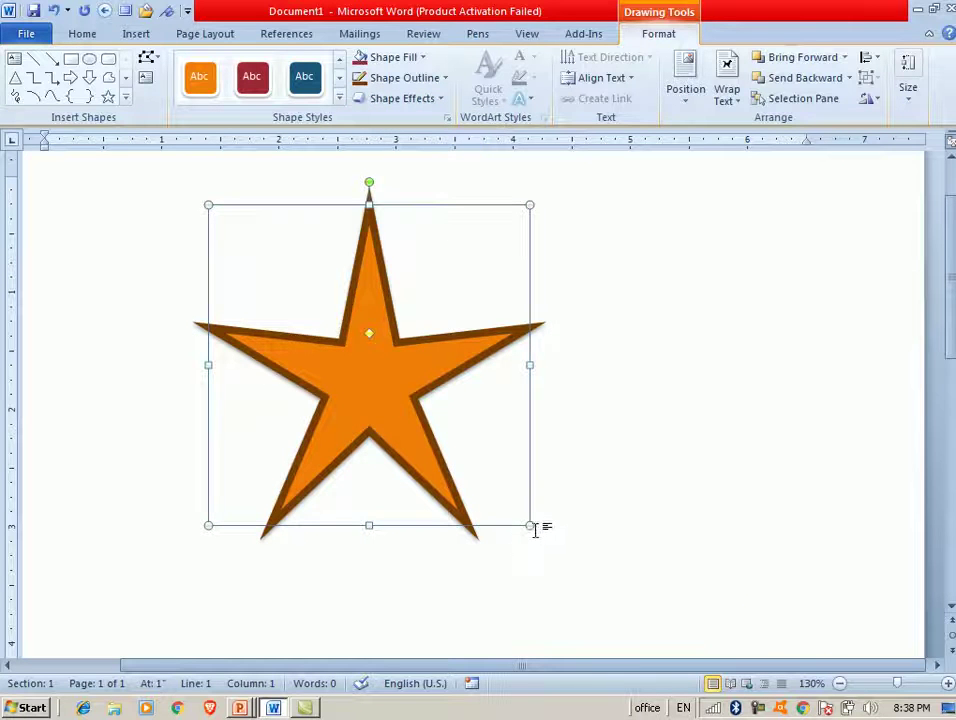
- Enlarge the star to about 3.5 by 3 inches and add the text SHAHCOM and AKORA inside it on separate lines
left_click_drag(532, 527, 617, 556)
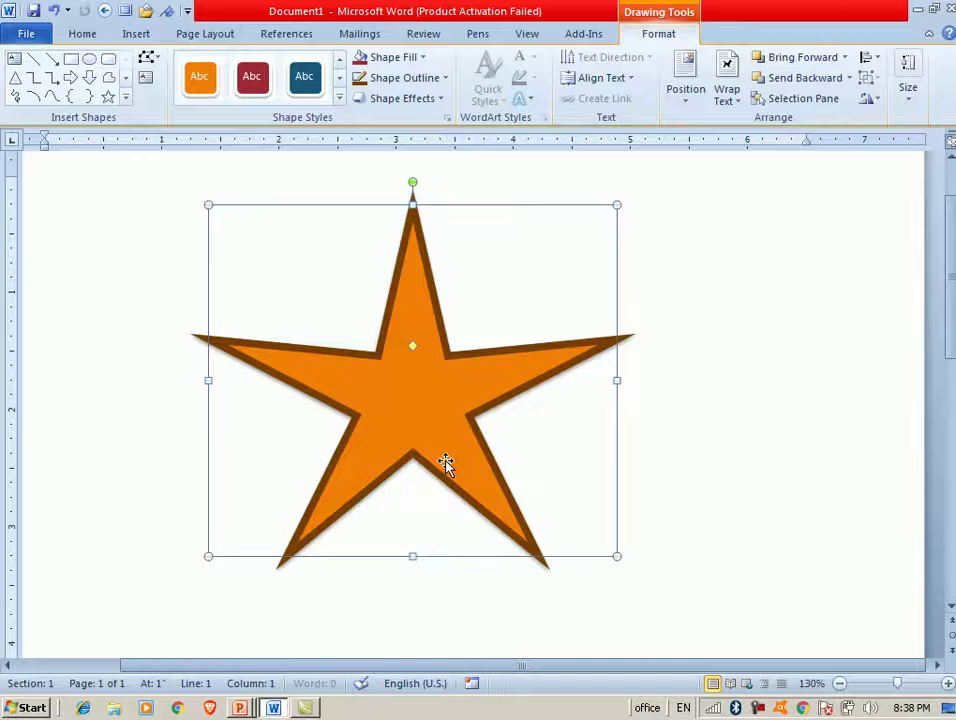
right_click(420, 405)
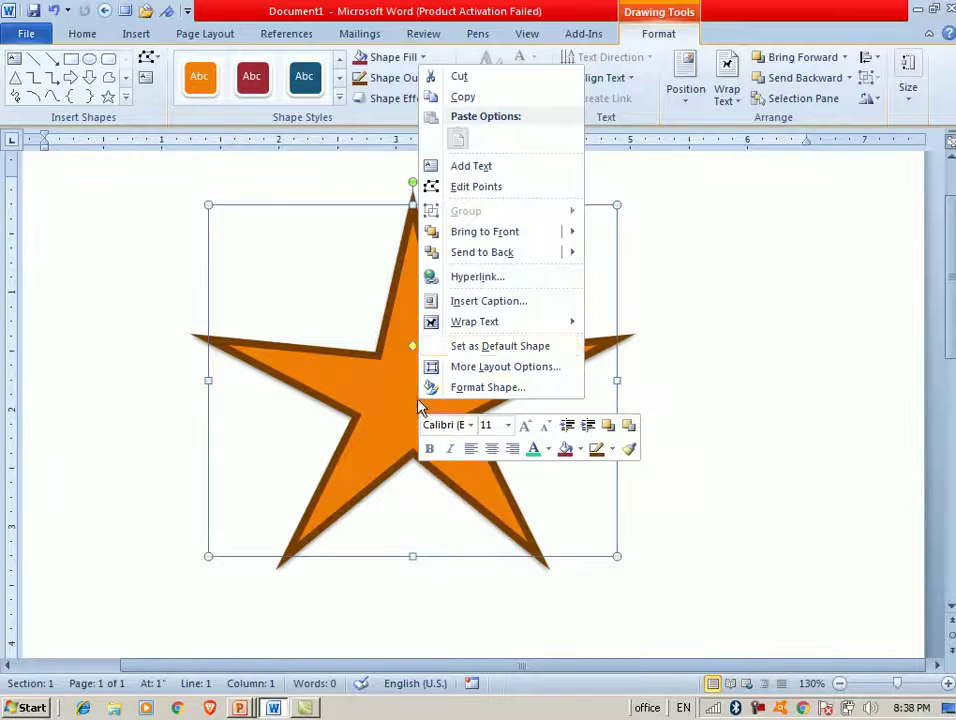
left_click(472, 168)
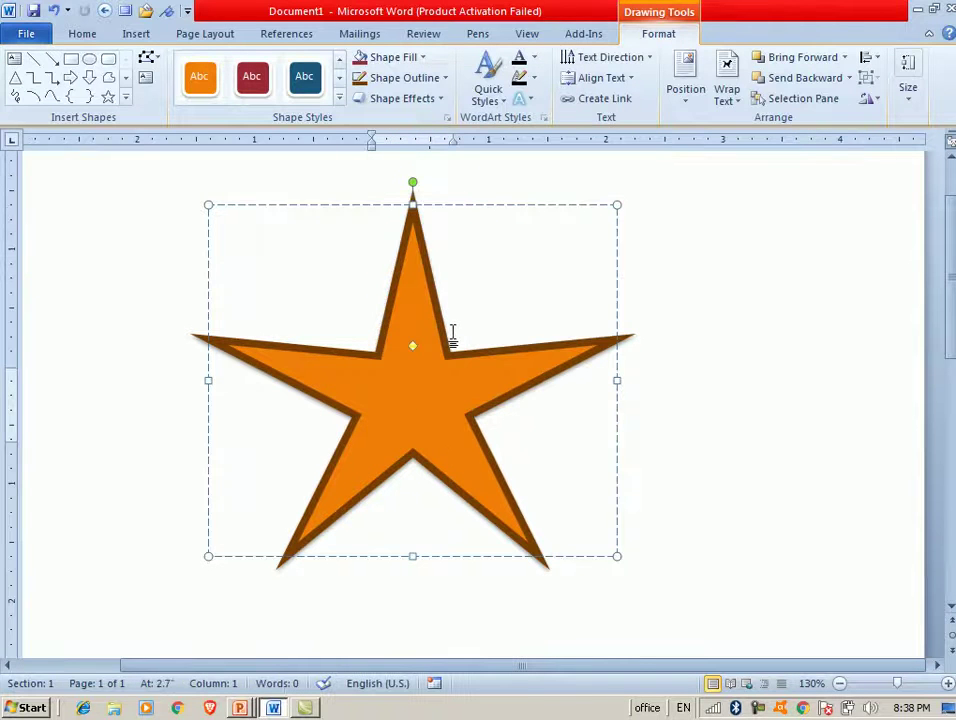
key("Caps_Lock")
type("SHAHCOM")
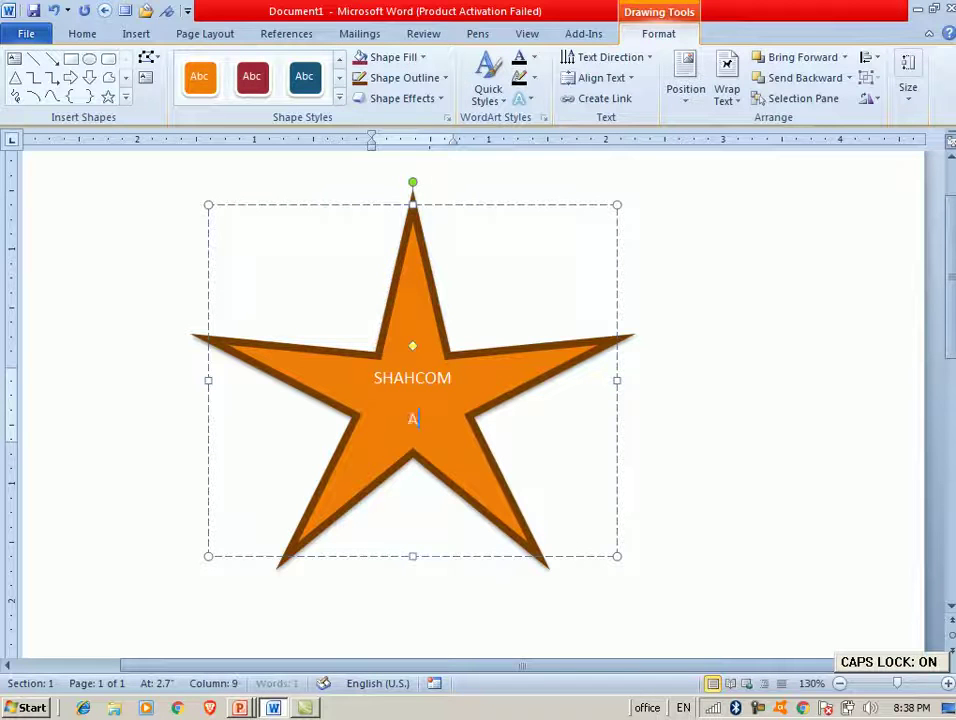
type("KORA")
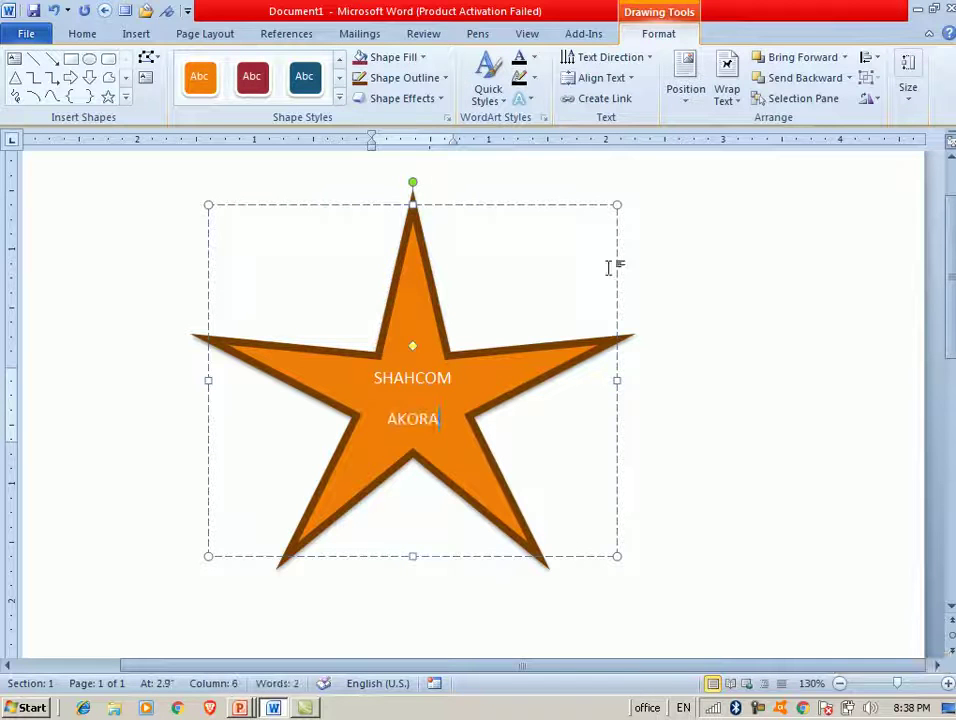
left_click(700, 267)
- Apply the blue WordArt style from the fifth row of the quick styles to the star's text
left_click(430, 343)
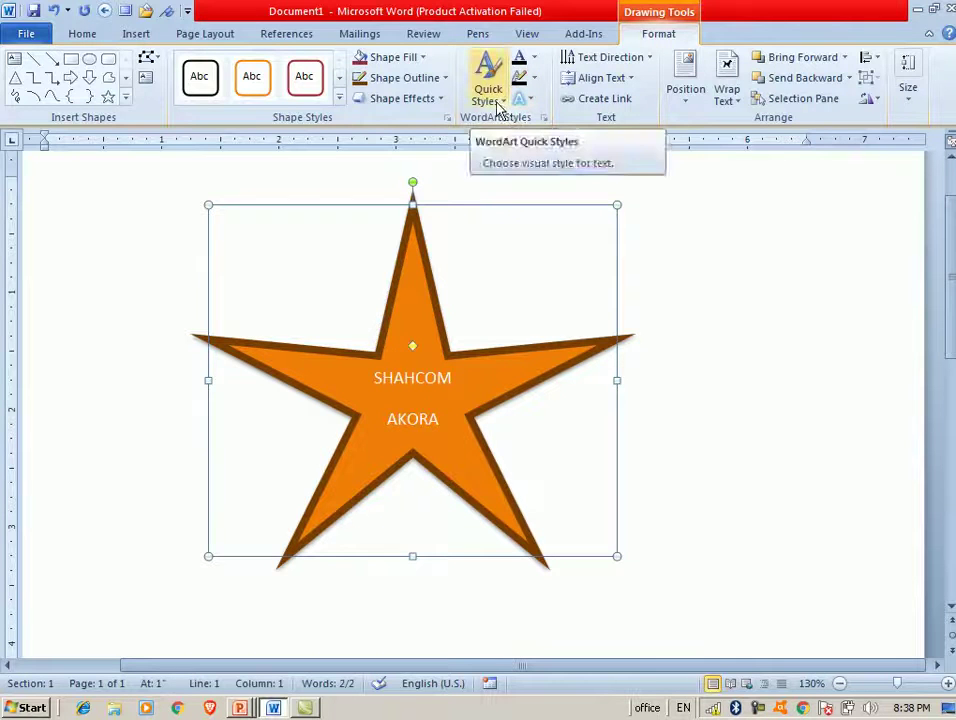
left_click(527, 102)
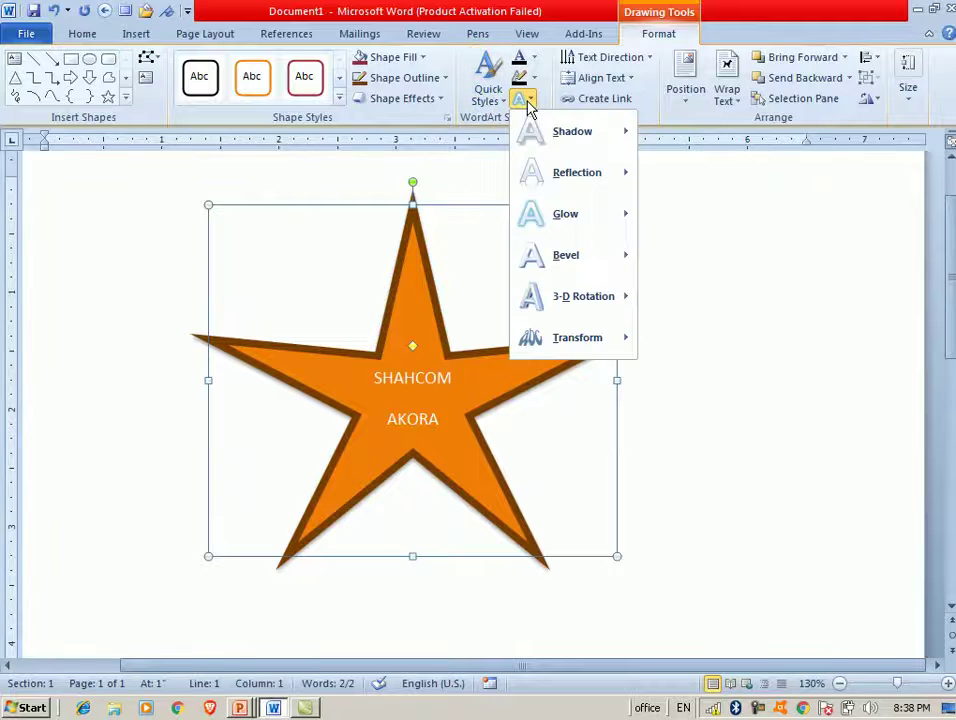
left_click(497, 96)
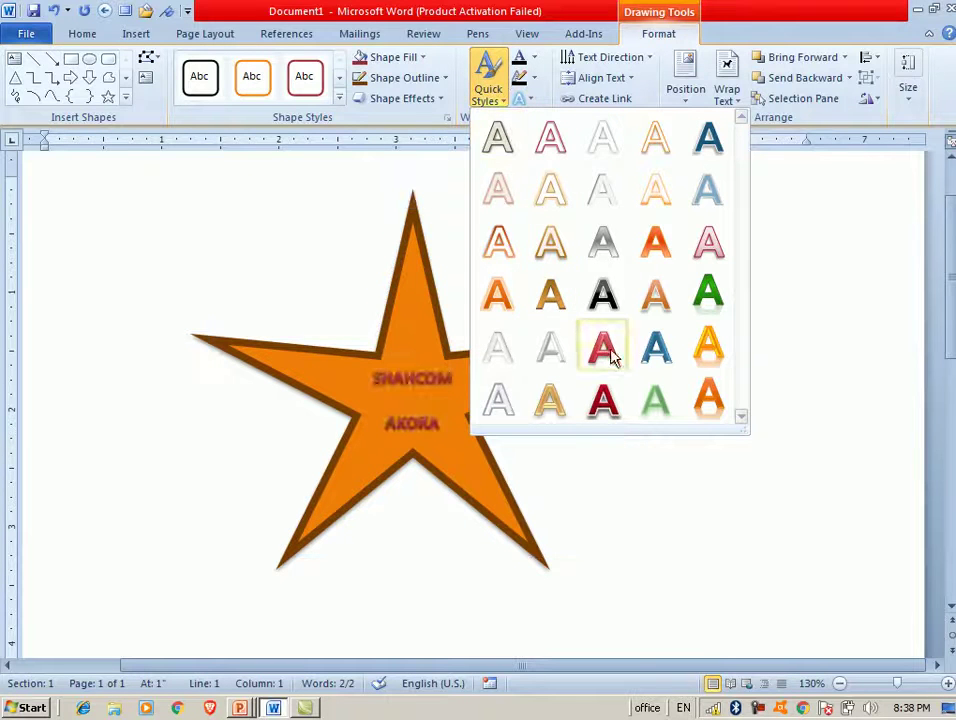
left_click(654, 354)
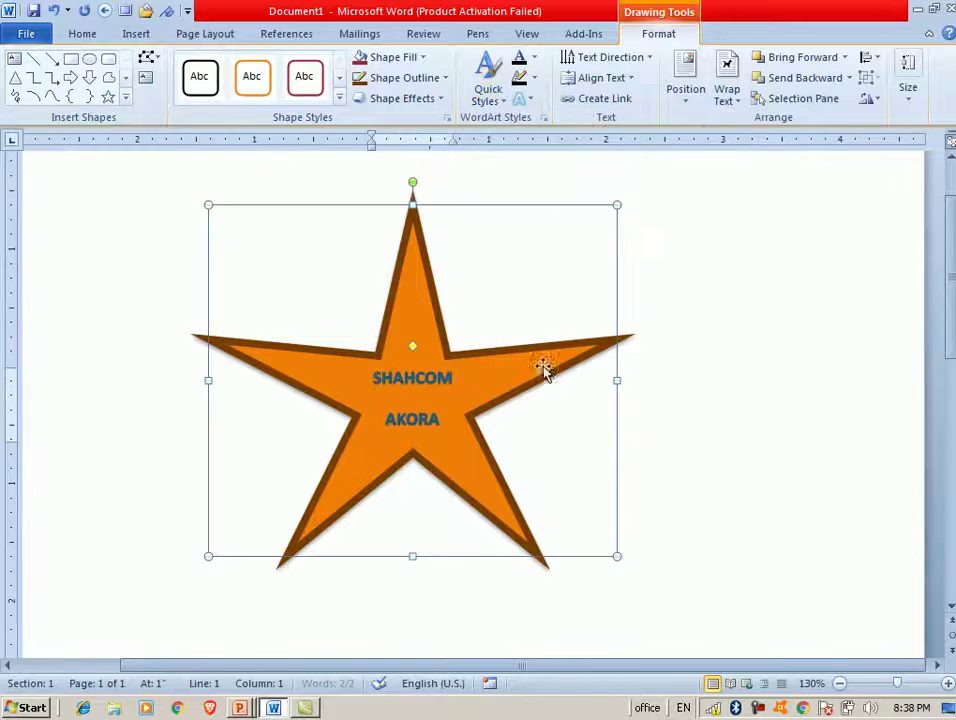
- Select everything in the document and delete it to leave a blank page
left_click(677, 216)
key("ctrl+a")
key("Delete")
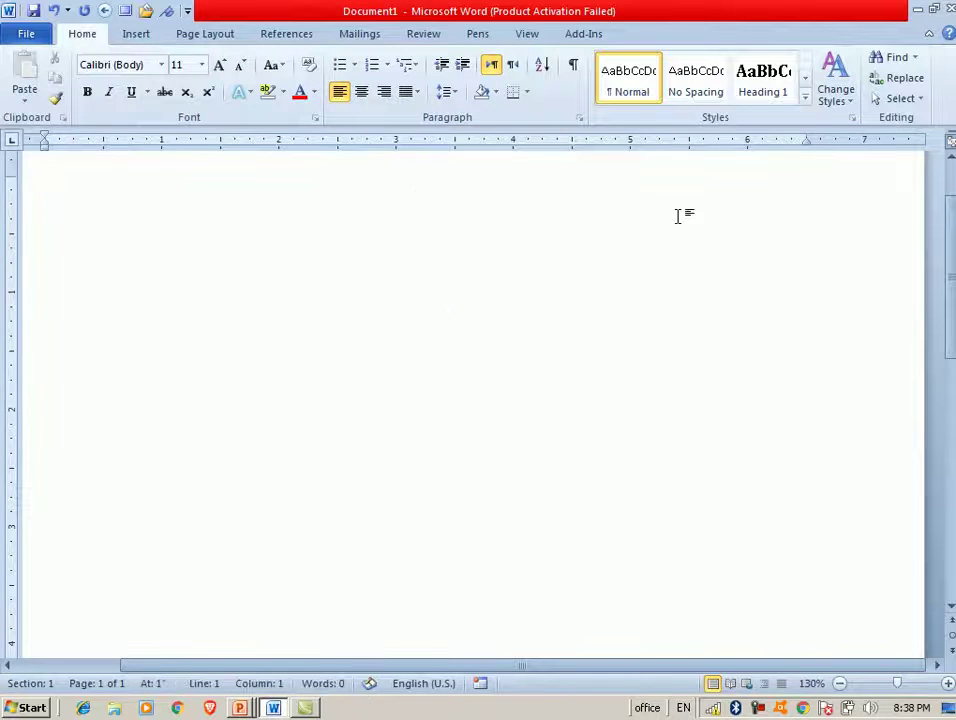
- Browse the List, Process, Cycle, Hierarchy and Relationship categories of SmartArt graphics
left_click(135, 35)
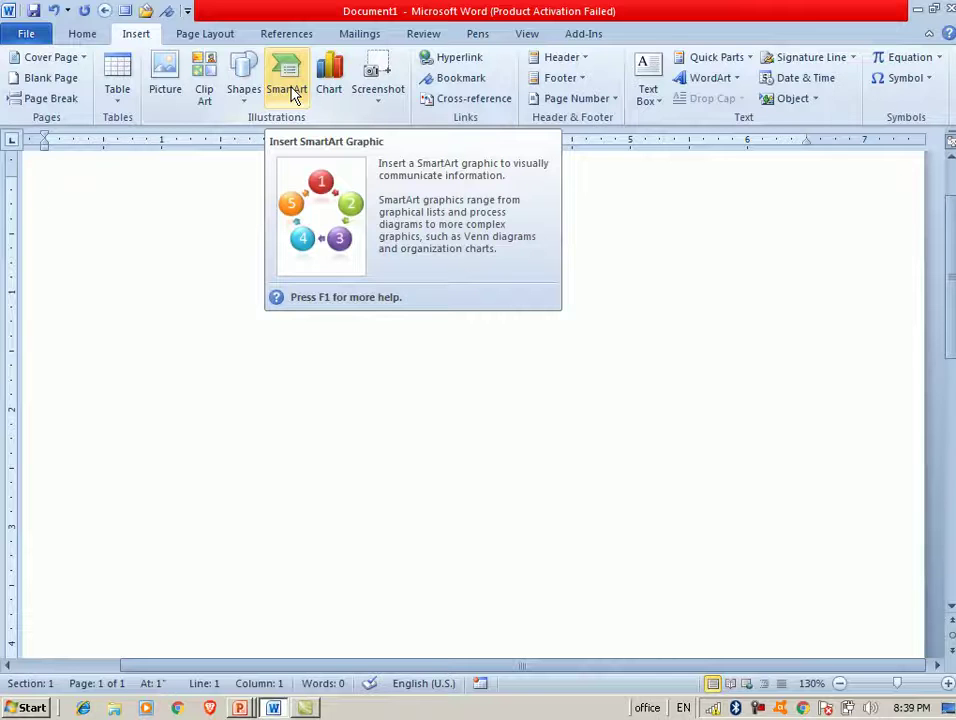
left_click(293, 93)
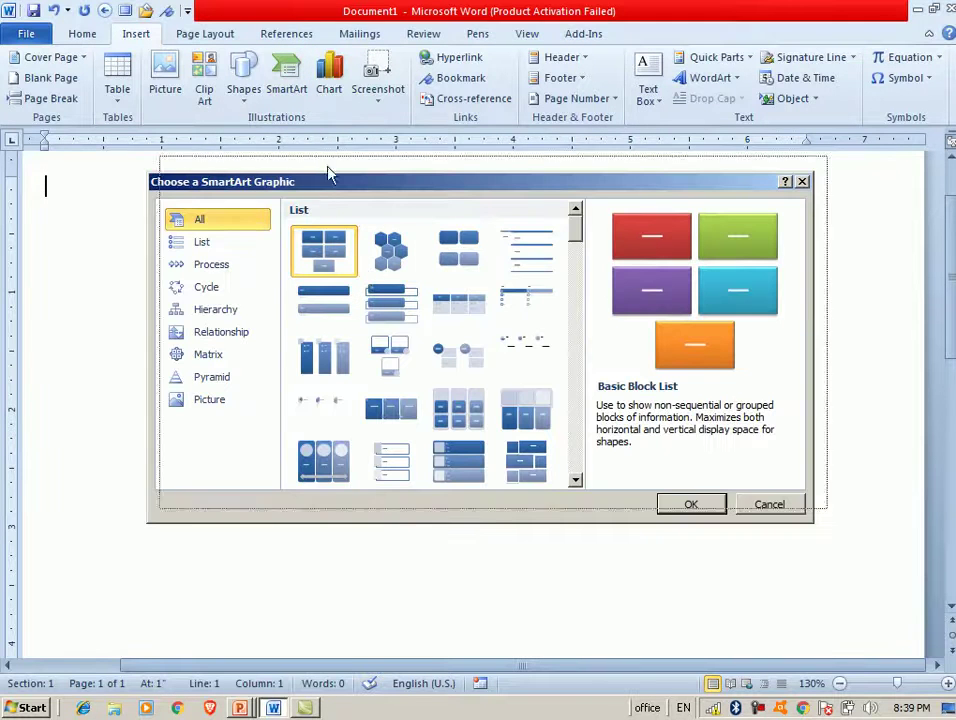
left_click_drag(316, 190, 360, 153)
left_click(255, 210)
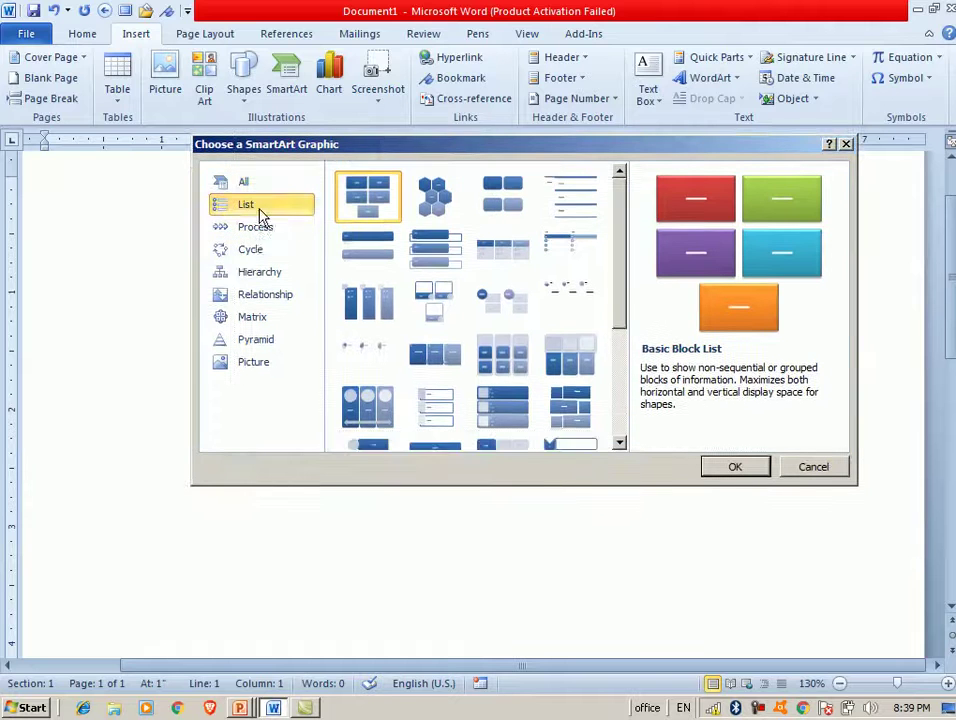
left_click(266, 228)
left_click(268, 250)
left_click(268, 272)
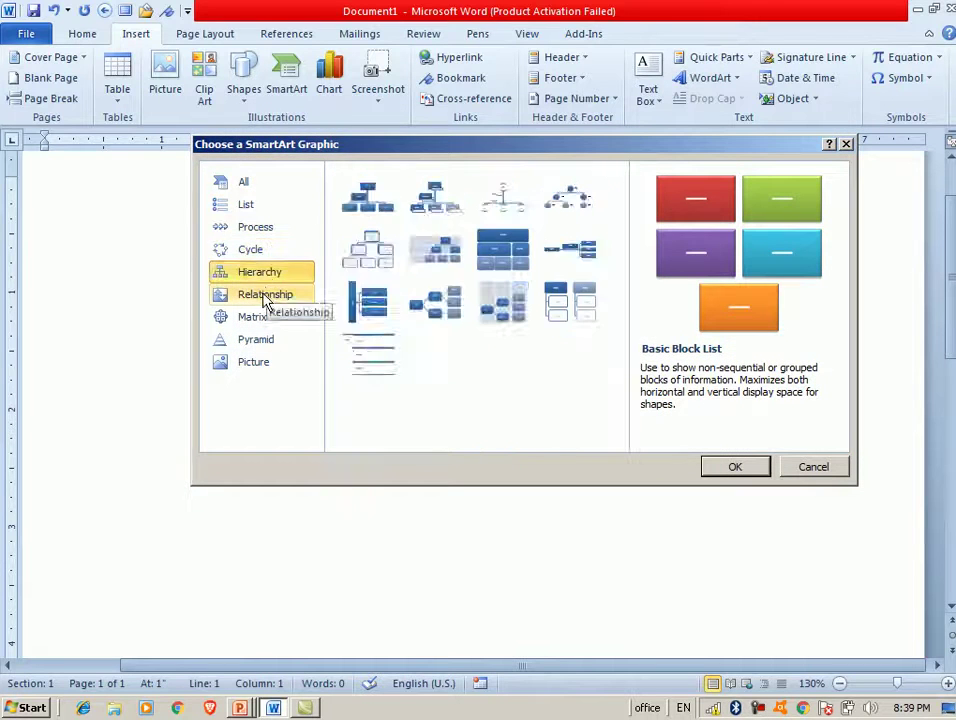
left_click(266, 300)
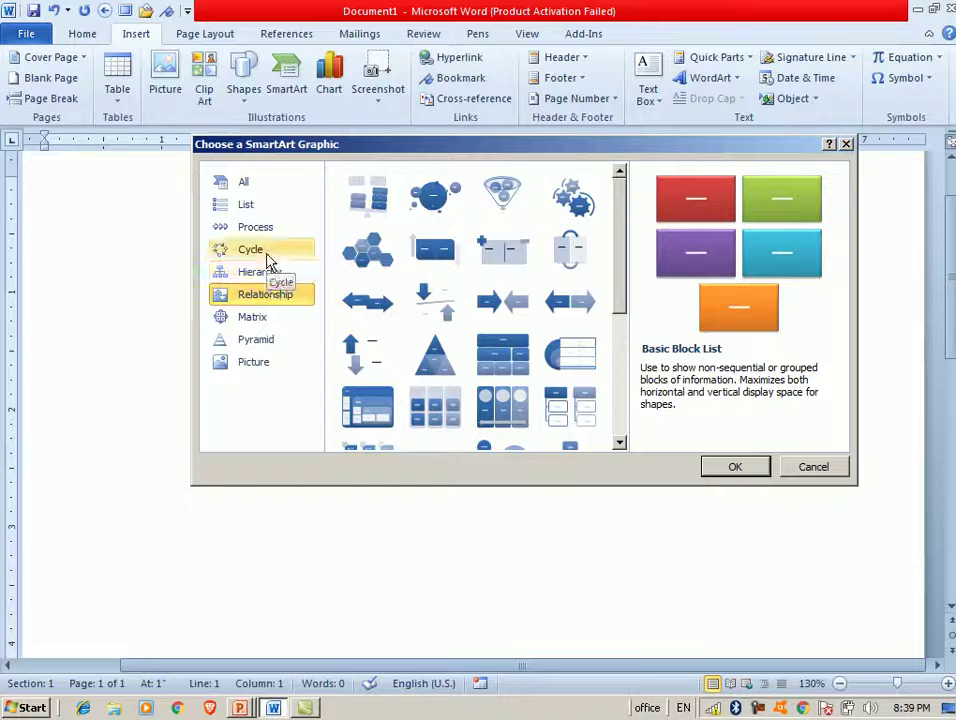
- Insert a Basic Cycle SmartArt graphic from the Cycle category
left_click(268, 252)
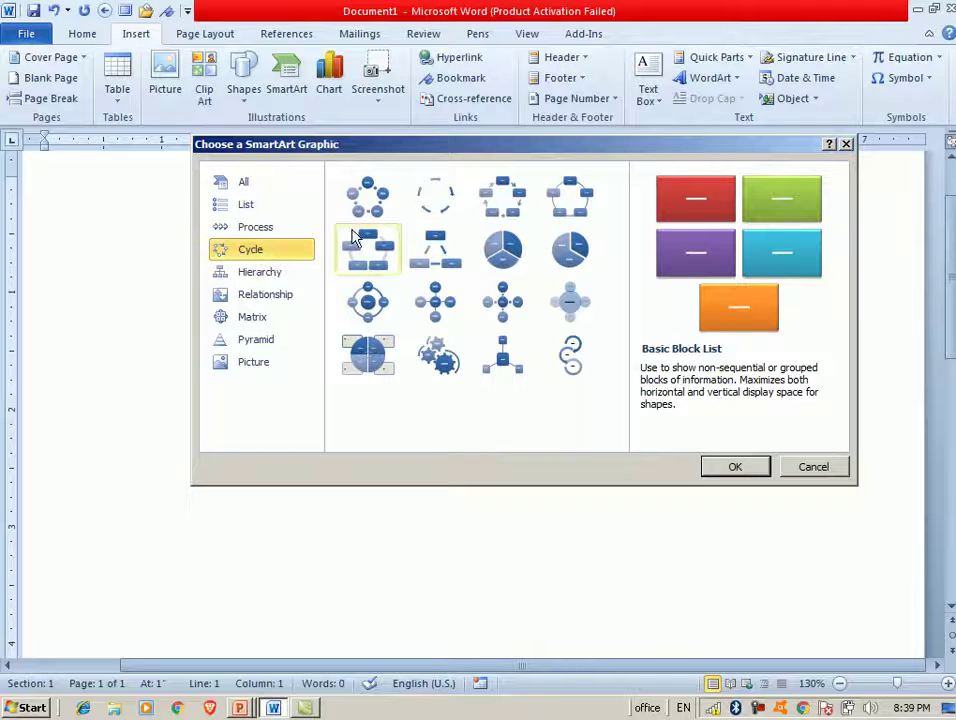
left_click(370, 206)
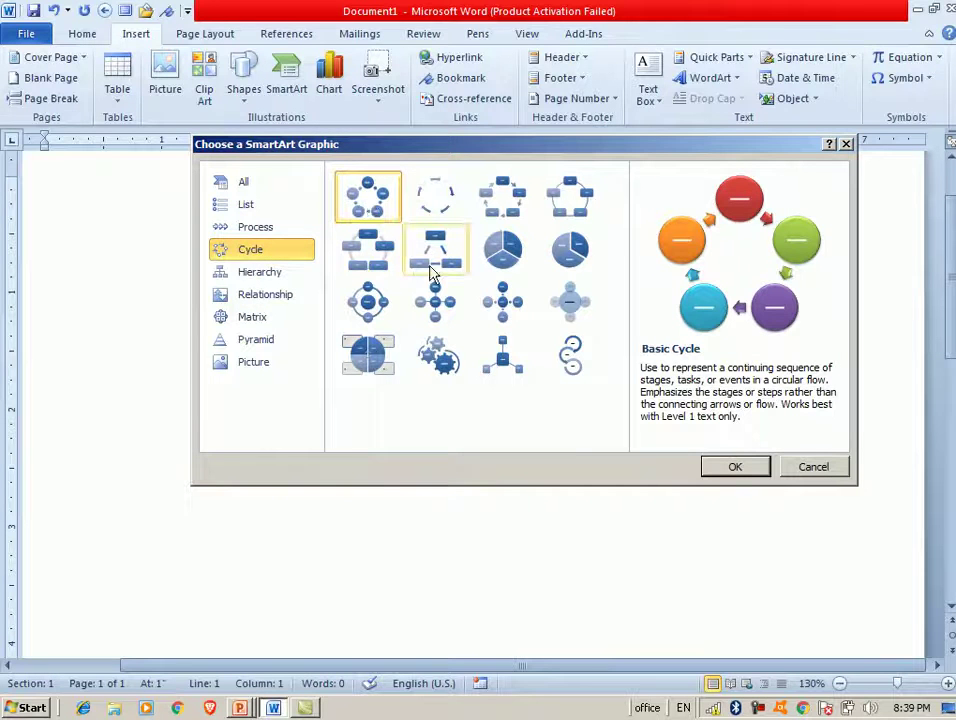
left_click(733, 468)
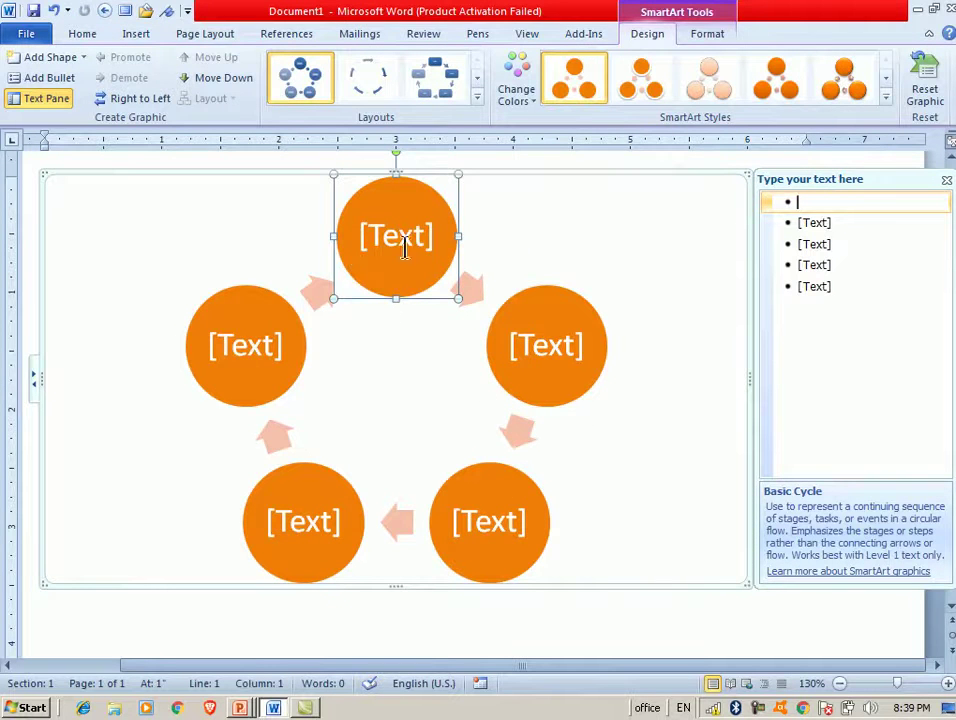
- Label the cycle's top circle "sea" and the next circle clockwise "vapors"
key("Caps_Lock")
type("sea")
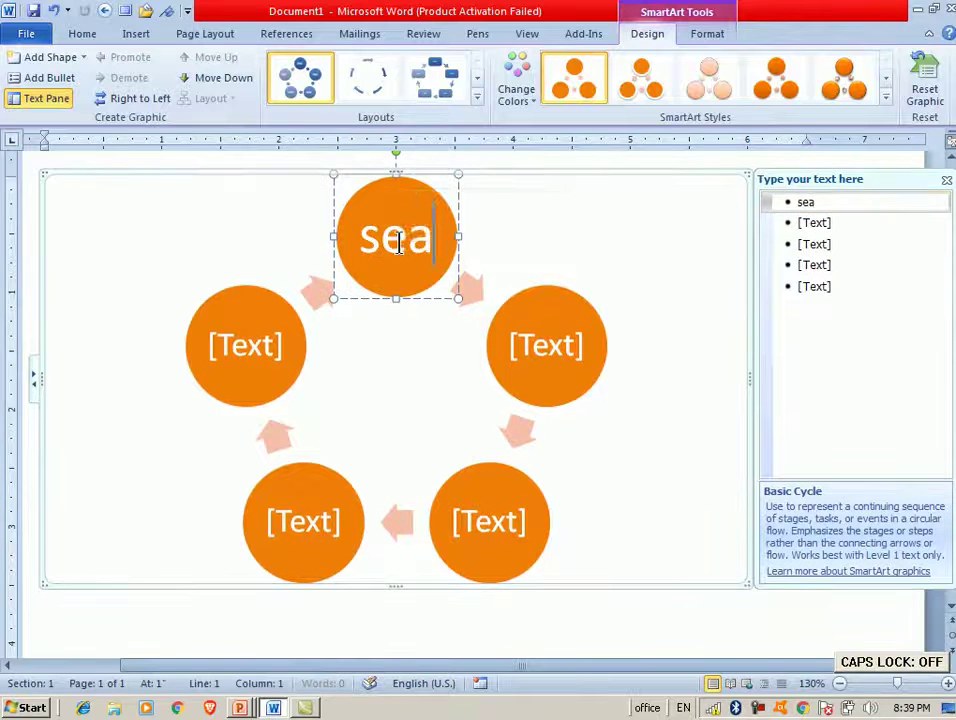
left_click(549, 342)
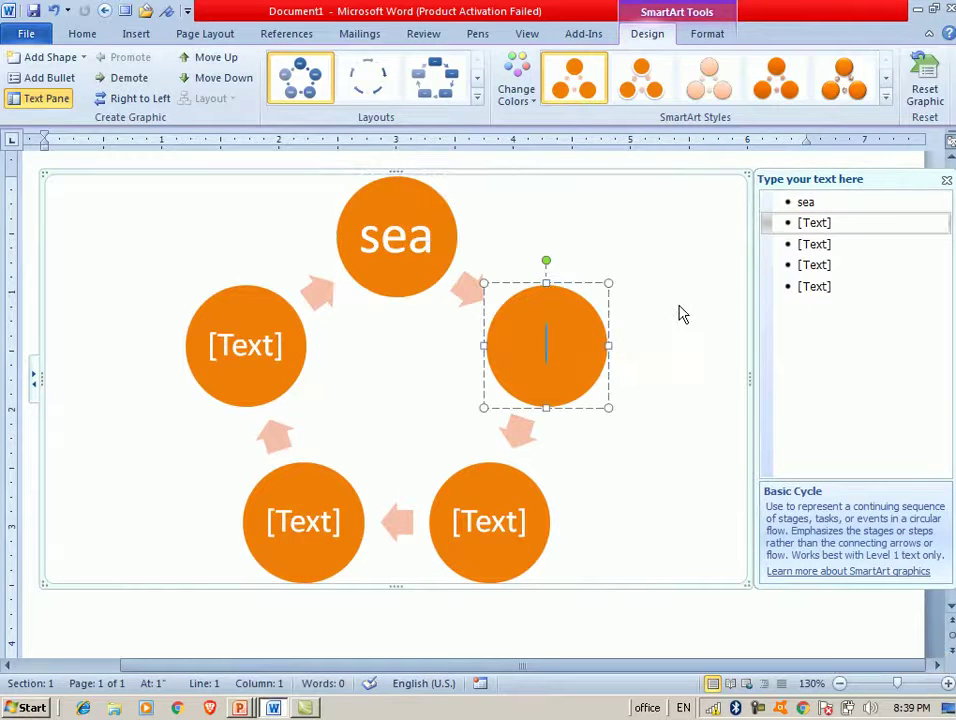
type("vapors")
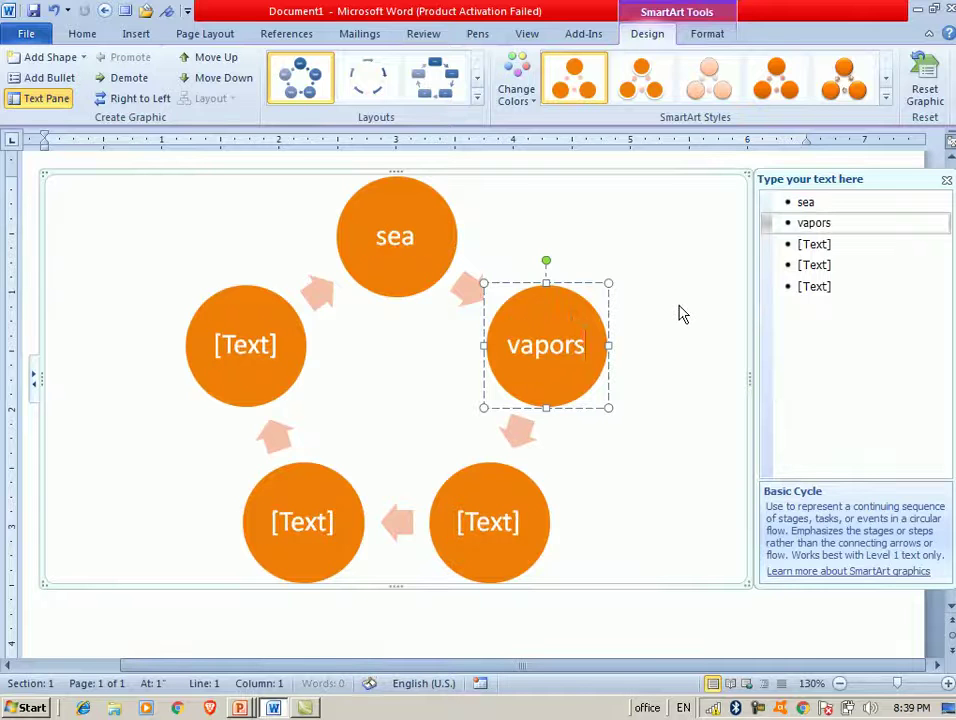
- Label the cycle's third circle clockwise from the top "clouds" and select the following circle
left_click(509, 520)
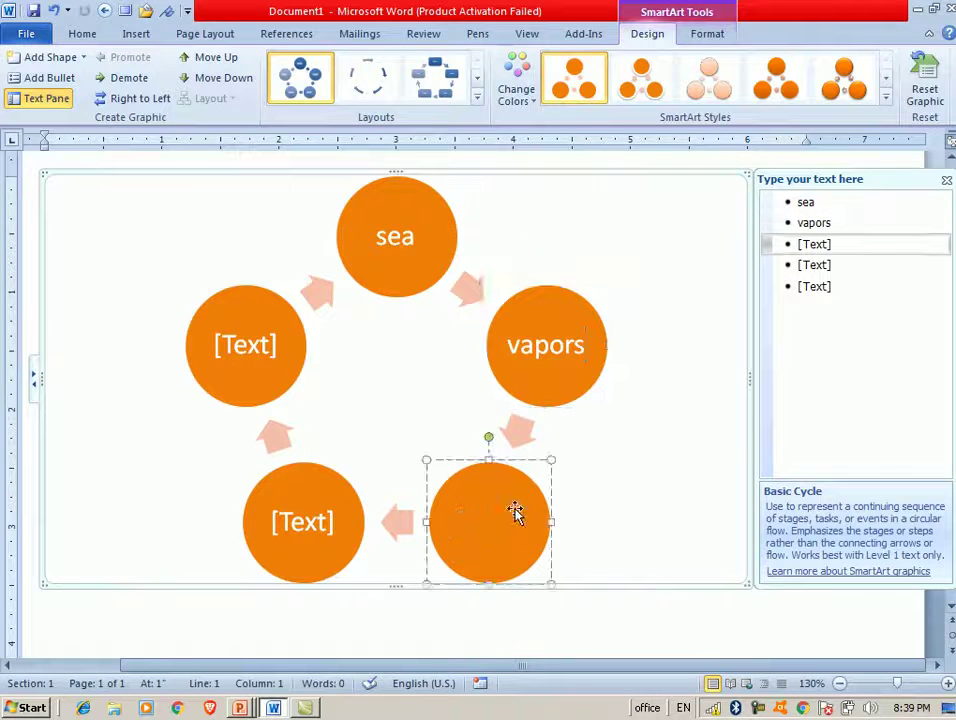
type("clouds")
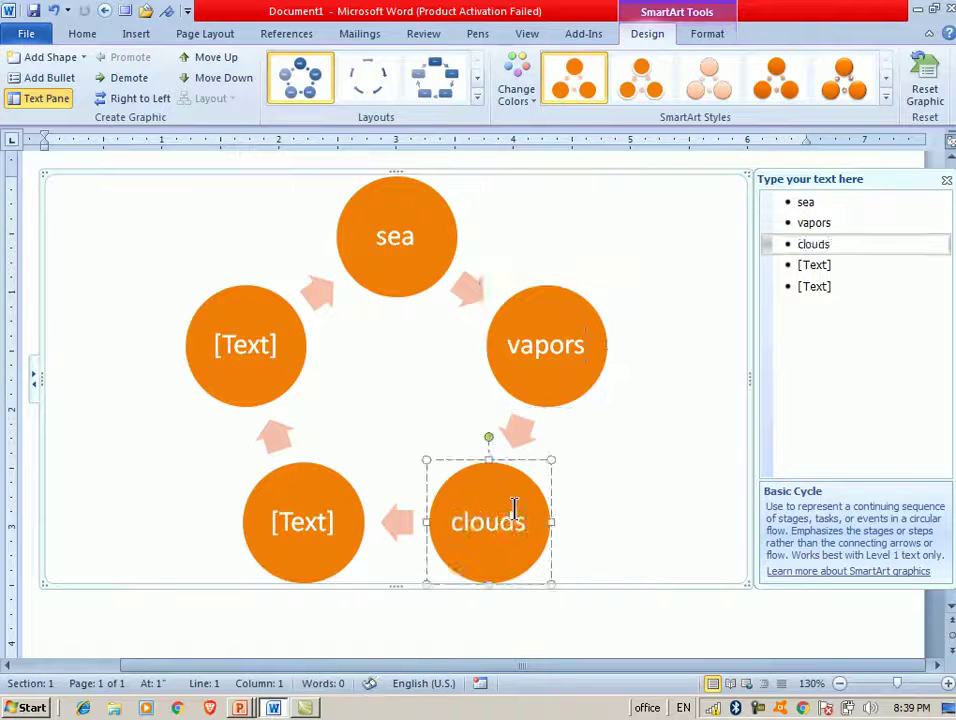
left_click(338, 547)
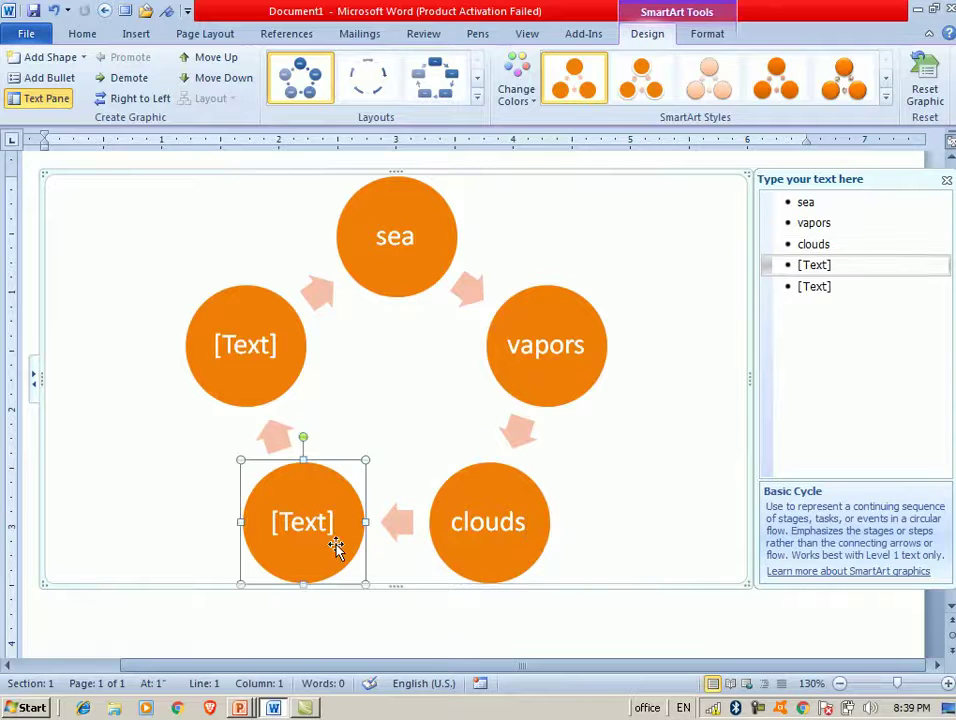
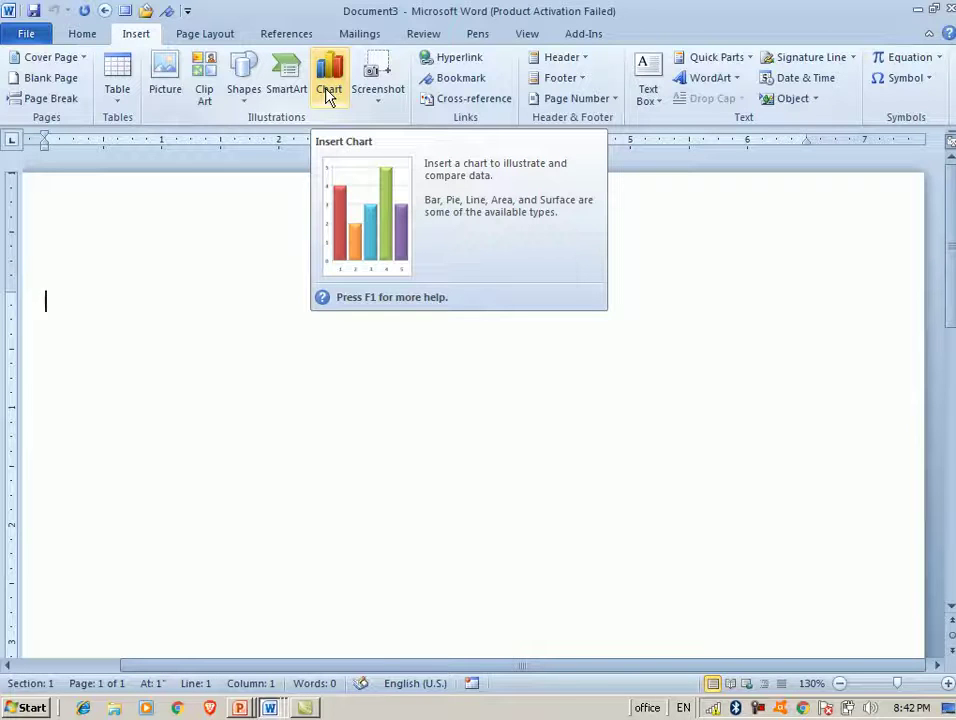
- Insert a clustered column chart into the blank document
left_click(330, 92)
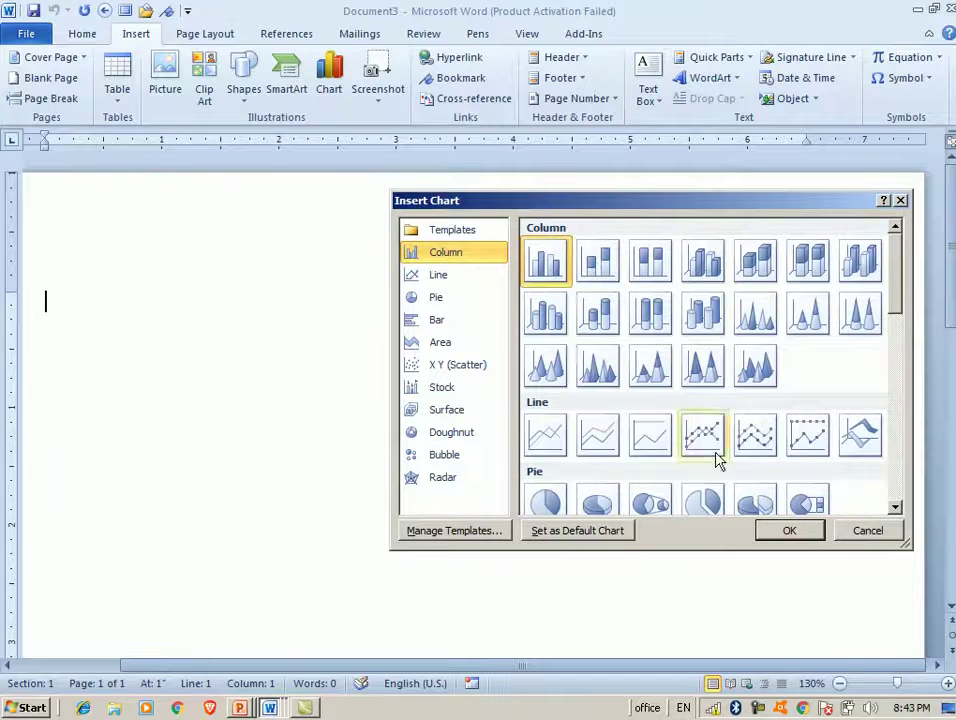
left_click(784, 531)
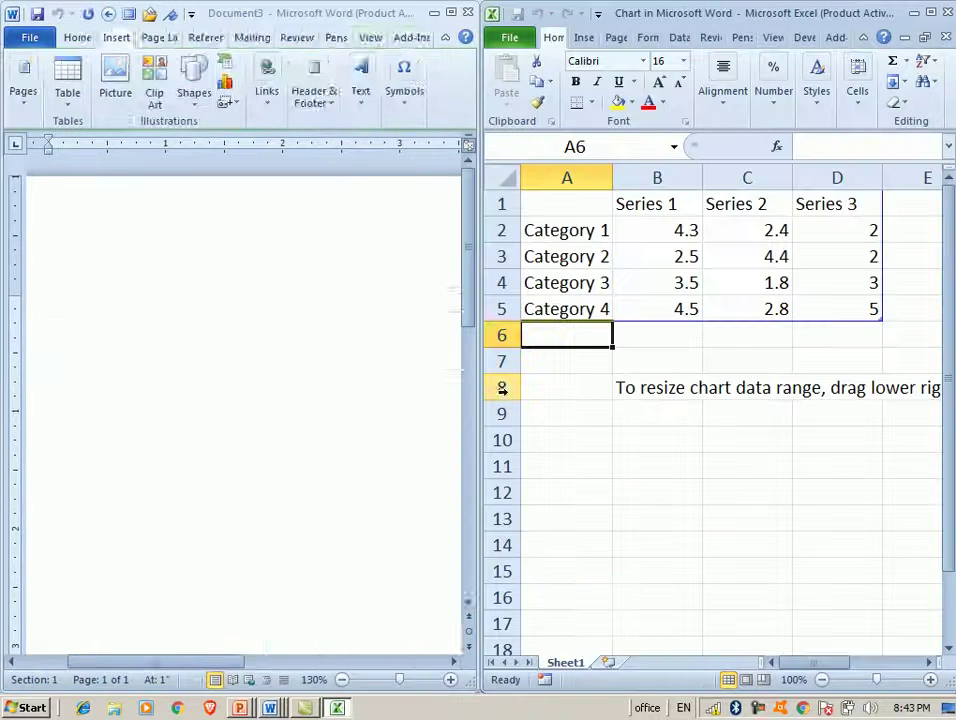
- Replace the four category labels in cells A2 to A5 of the chart data with the students' names in capitals
left_click(563, 241)
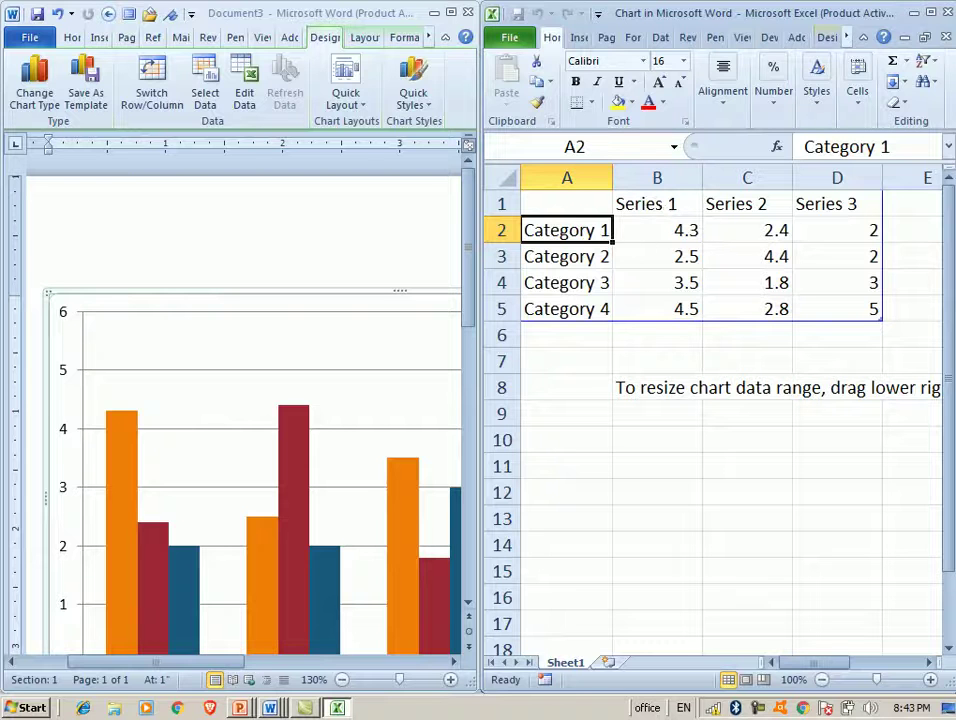
key("Caps_Lock")
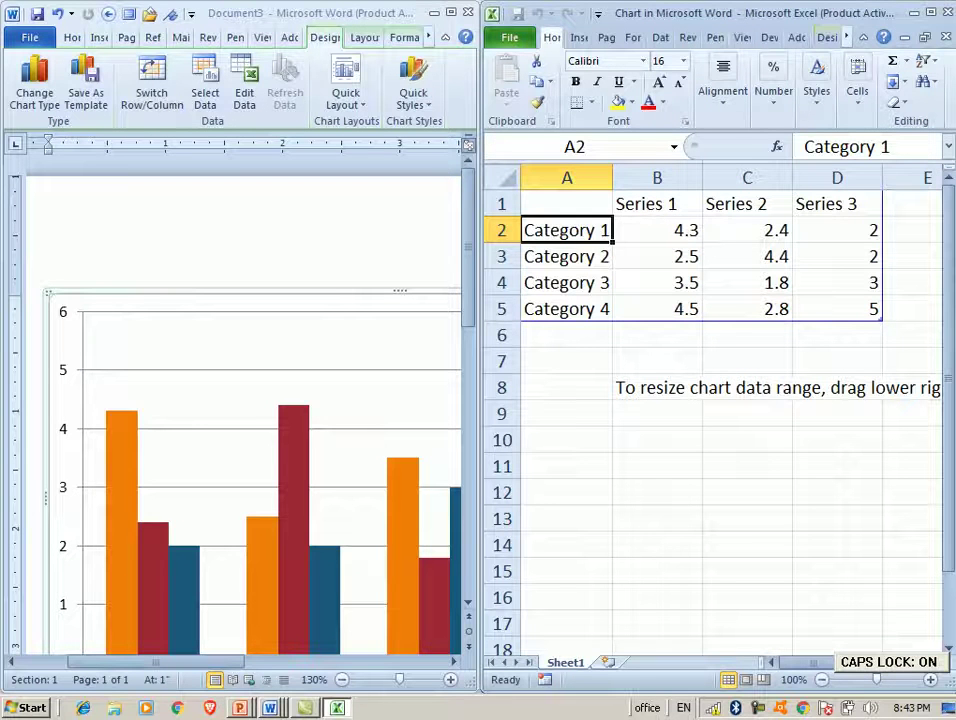
type("AHMAD")
key("Return")
type("AKRA")
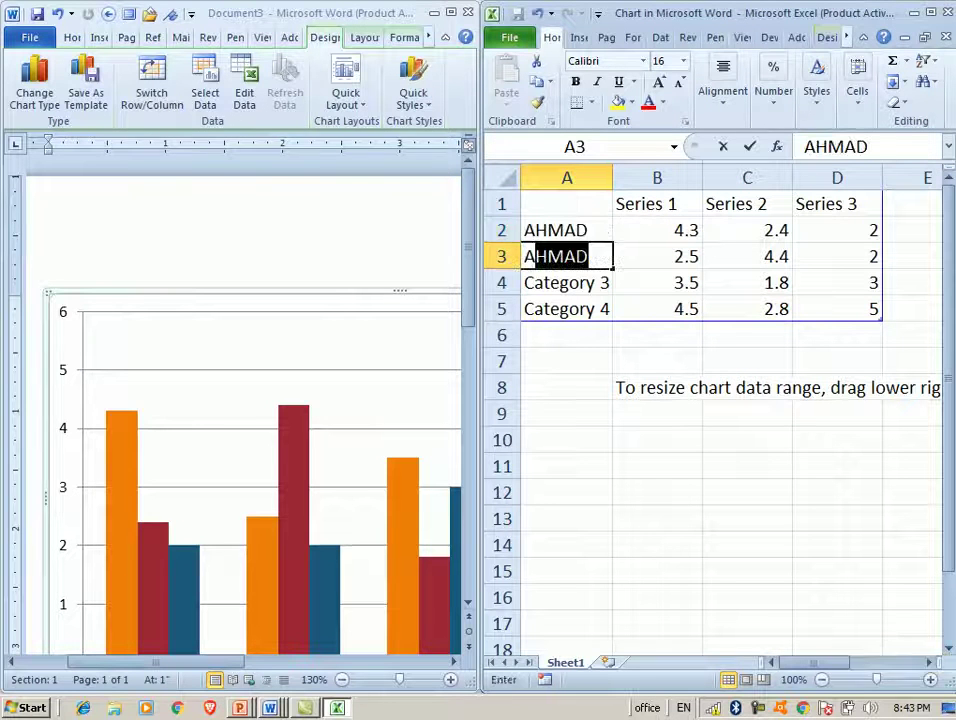
type("M")
key("Return")
type("AFZAL")
key("Return")
type("AJMAL")
- Set the series headings in cells B1 to E1 to PHY, CHEM, BIO and MATHS
key("Up")
key("Up")
key("Up")
key("Up")
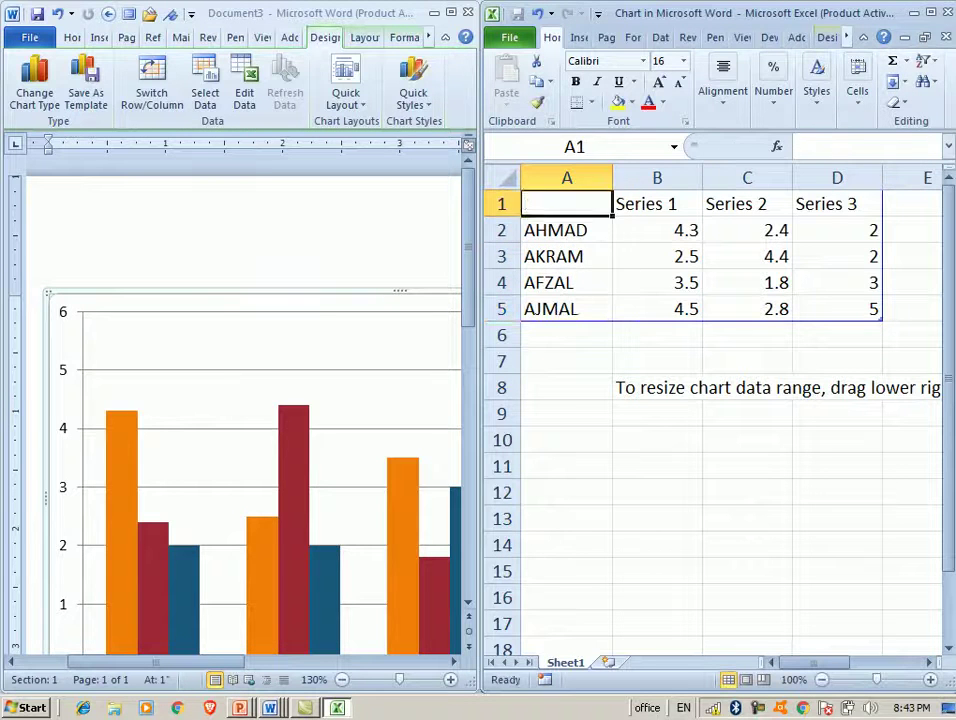
key("Right")
type("PHY")
key("Right")
type("CHEM")
key("Right")
type("B")
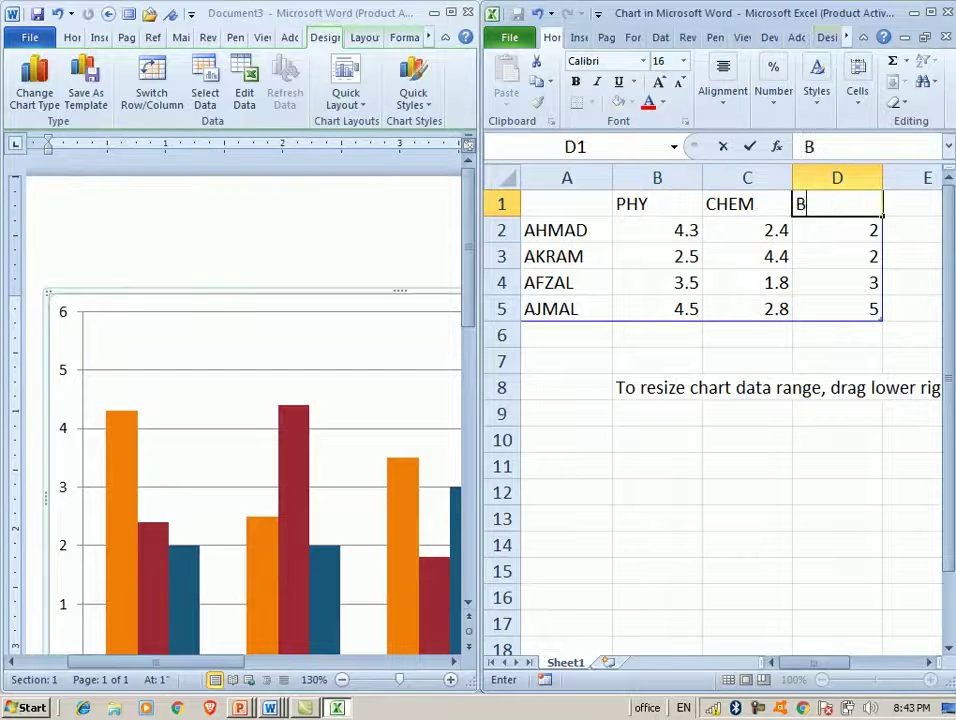
key("Right")
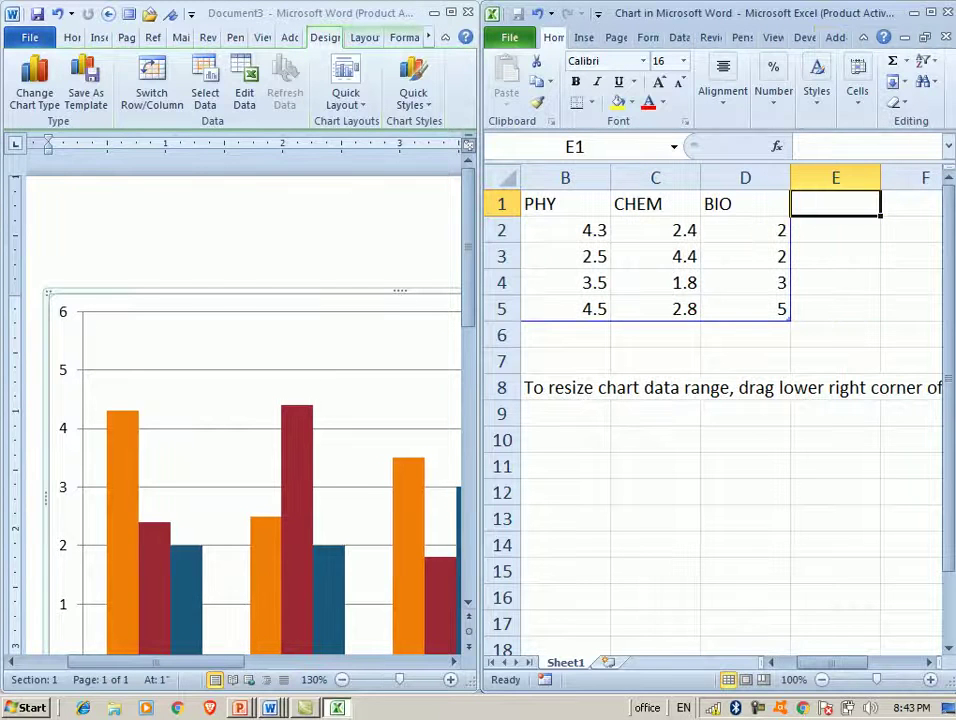
type("MATHS")
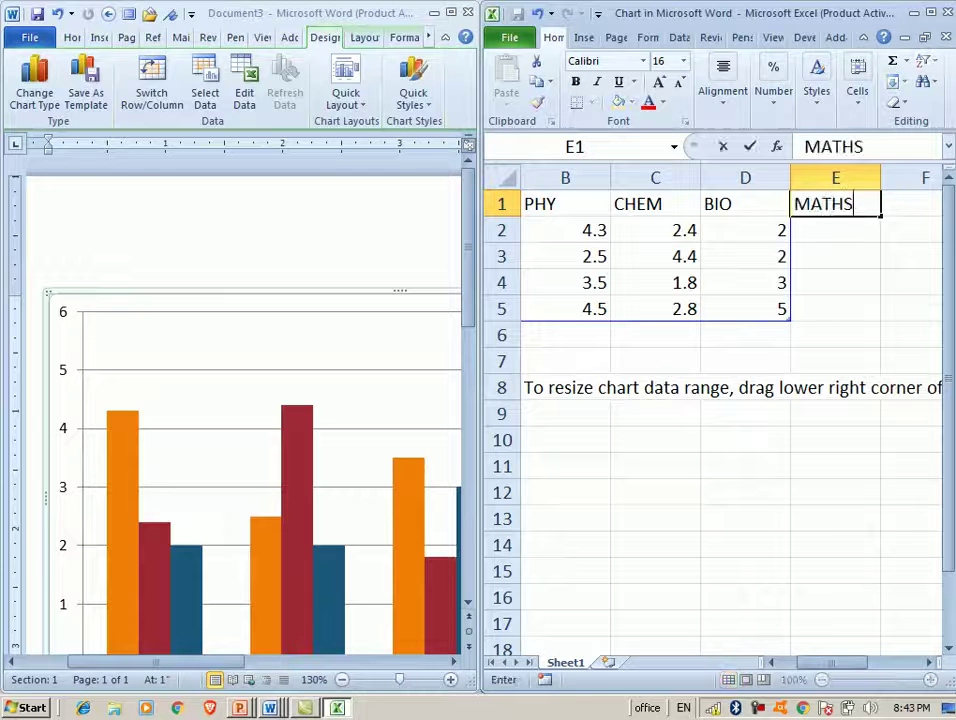
- Enter the PHY marks 52, 36, 58 and 98 in cells B2 to B5
key("Down")
key("Left")
key("Left")
key("Left")
key("Left")
key("Right")
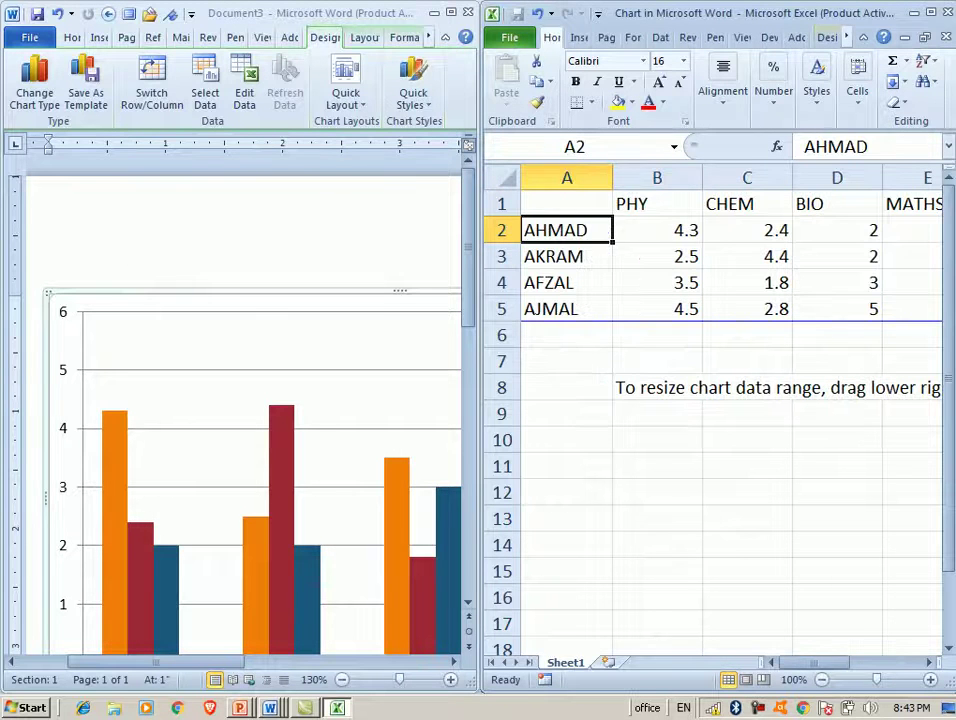
type("52")
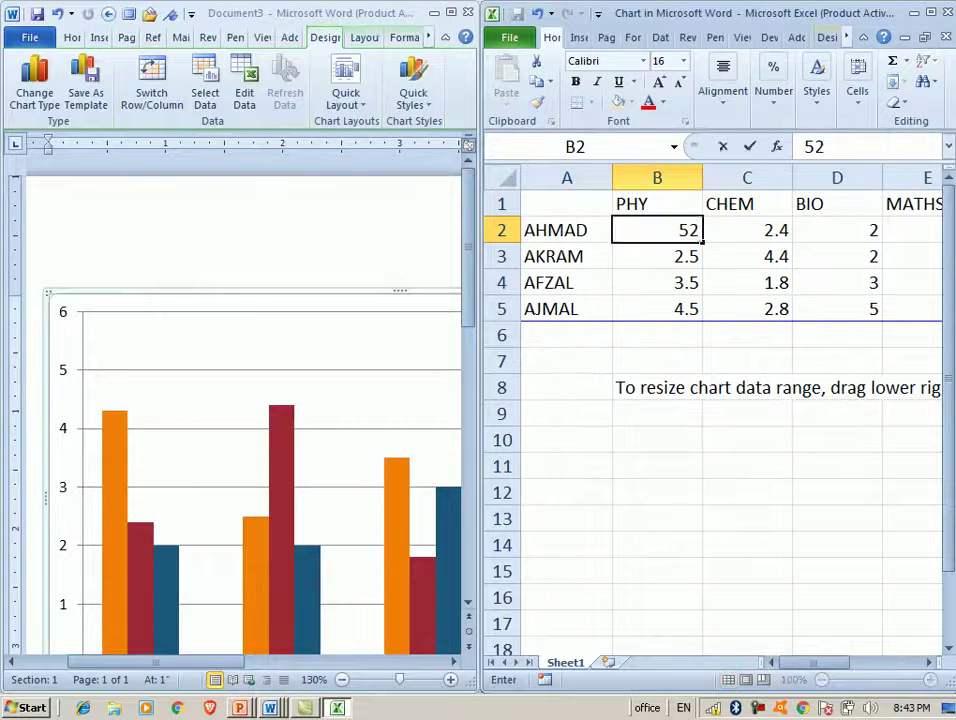
key("Return")
type("36")
key("Return")
type(".58")
key("Return")
type("98")
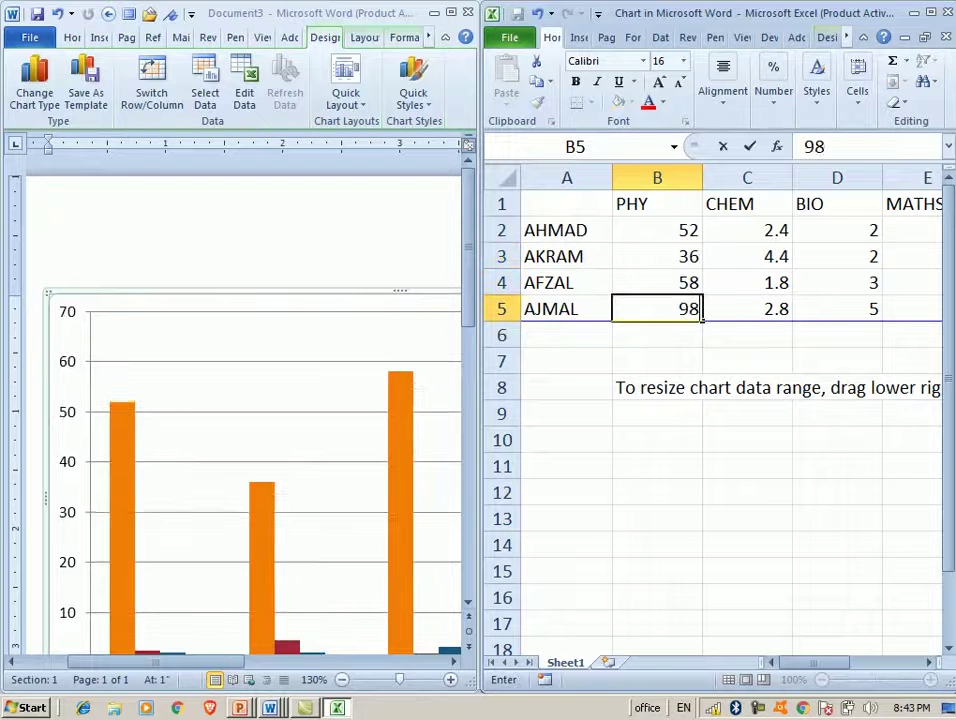
key("Return")
- Enter the CHEM marks 45, 58, 69 and 45 in cells C2 to C5
left_click(657, 256)
left_click(747, 256)
left_click(747, 230)
type("45")
key("Return")
type("58")
key("Return")
type("69")
key("Return")
type("98")
key("Return")
left_click(747, 309)
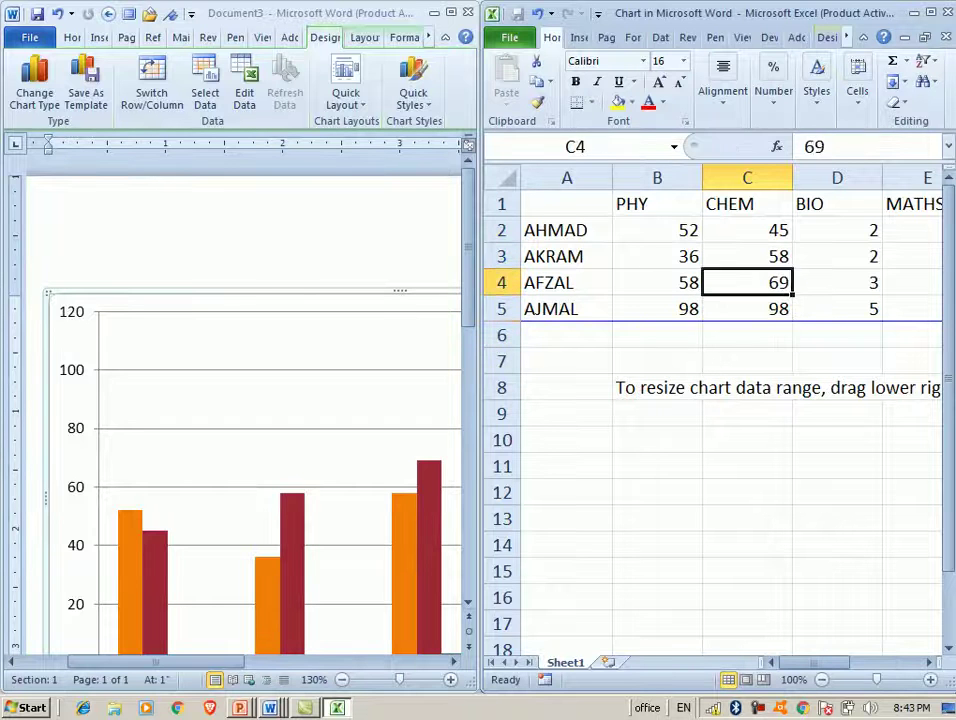
type("45")
key("Return")
- Enter the BIO marks 25, 65, 98 and 65 in cells D2 to D5
left_click(747, 256)
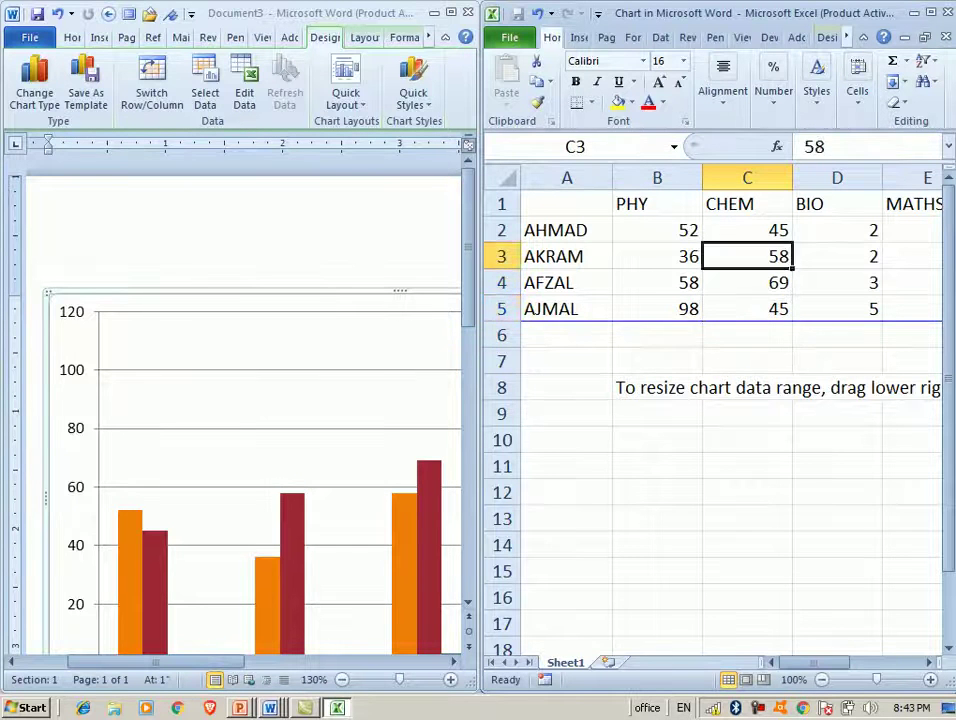
left_click(837, 230)
type("25")
key("Return")
type("65")
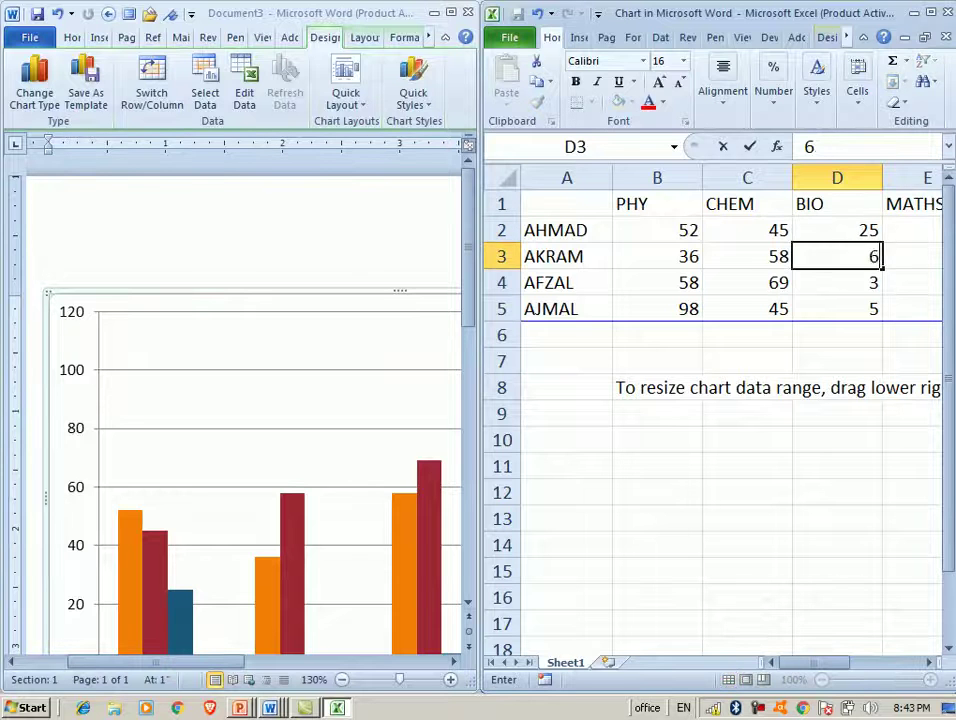
key("Return")
type("98")
key("Return")
type("65")
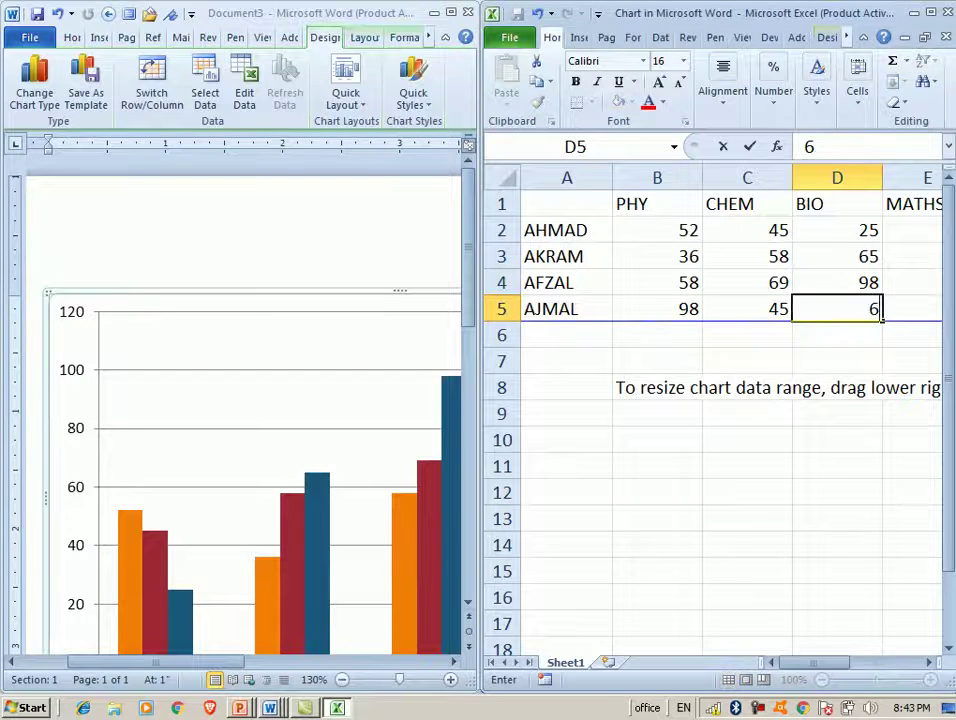
key("Return")
- Enter the MATHS marks 25, 36, 69 and 85 in cells E2 to E5
left_click(837, 256)
left_click(914, 230)
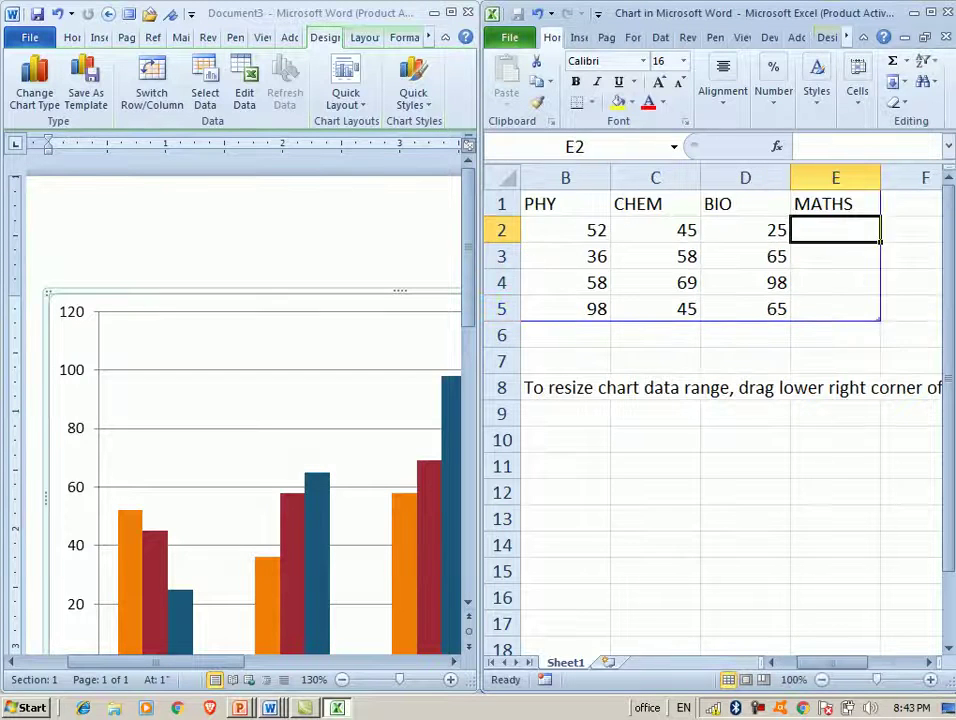
type("25")
key("Return")
type("36")
key("Return")
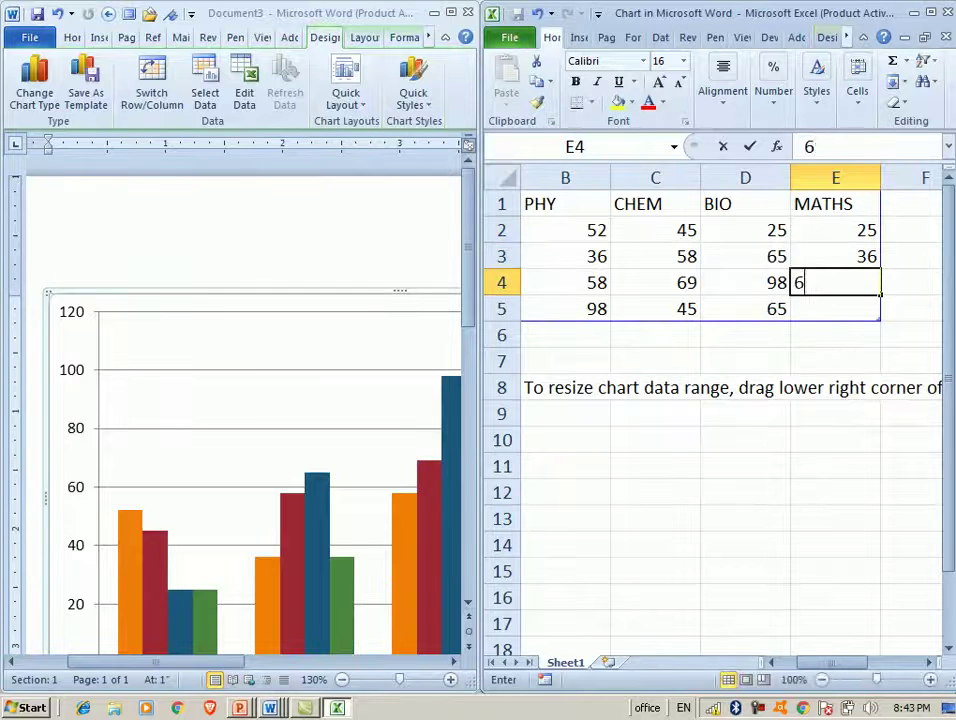
type("69")
key("Return")
type("98")
key("Return")
left_click(835, 309)
type("45")
key("Return")
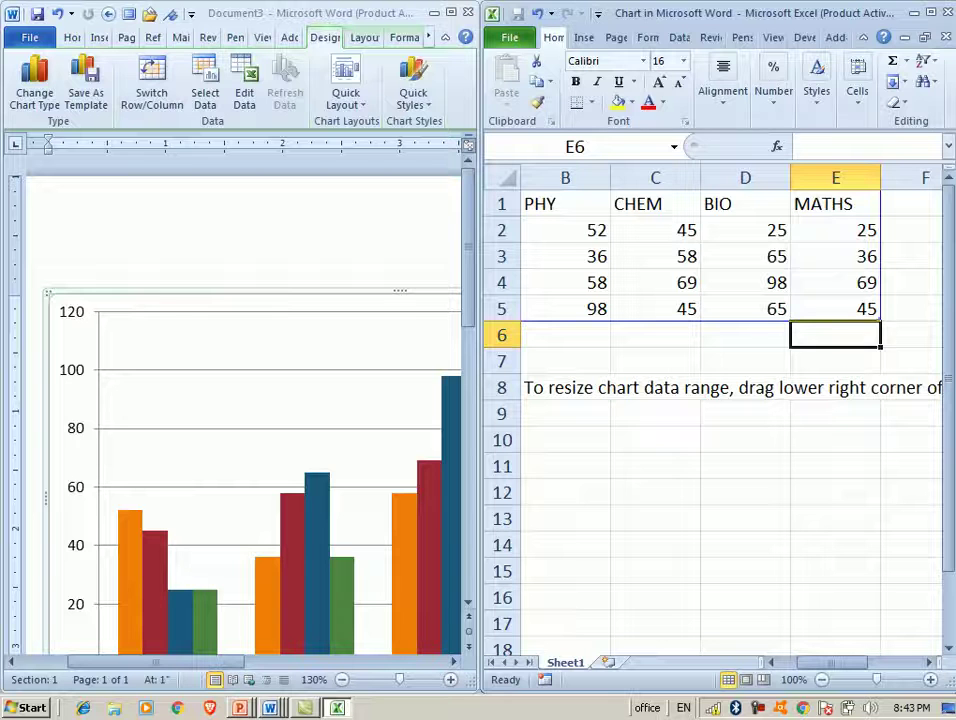
key("Up")
type("85")
key("Return")
- Put the data sheet away, maximize the Word document and apply a bevelled chart style in shades of orange
left_click(914, 12)
left_click(451, 12)
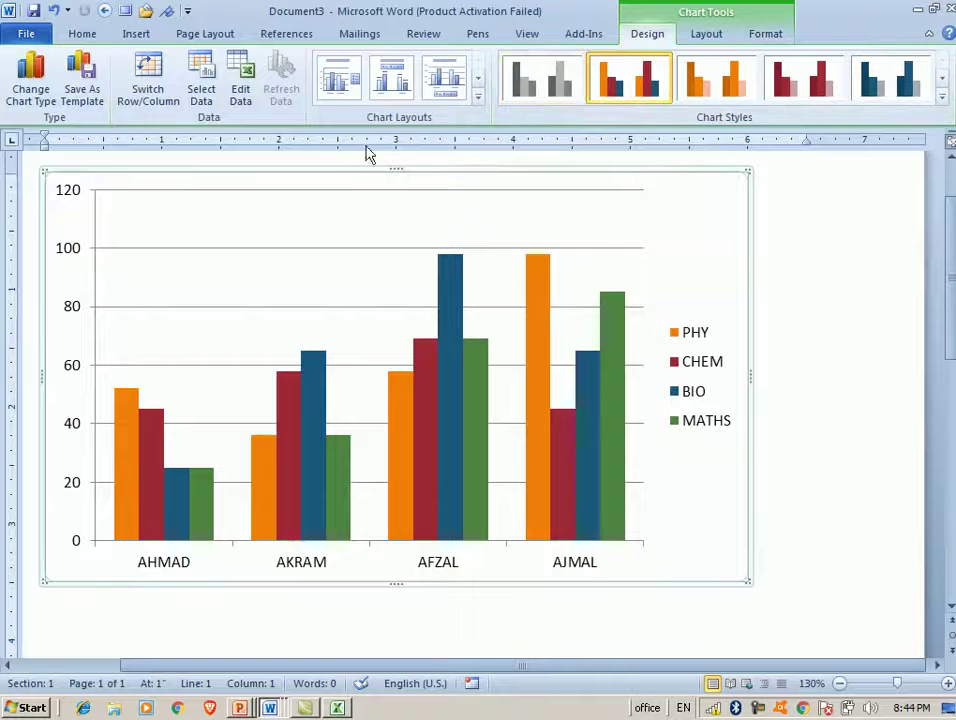
left_click(941, 97)
left_click(484, 240)
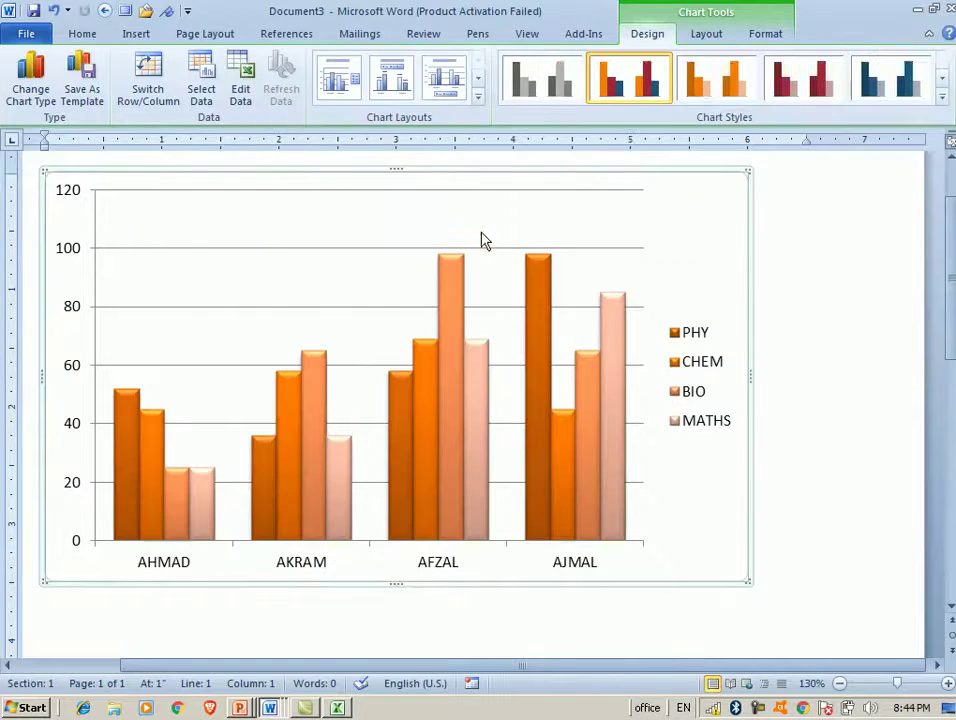
- Try the chart layout with a data table below the columns and replace it with Layout 2
left_click(479, 99)
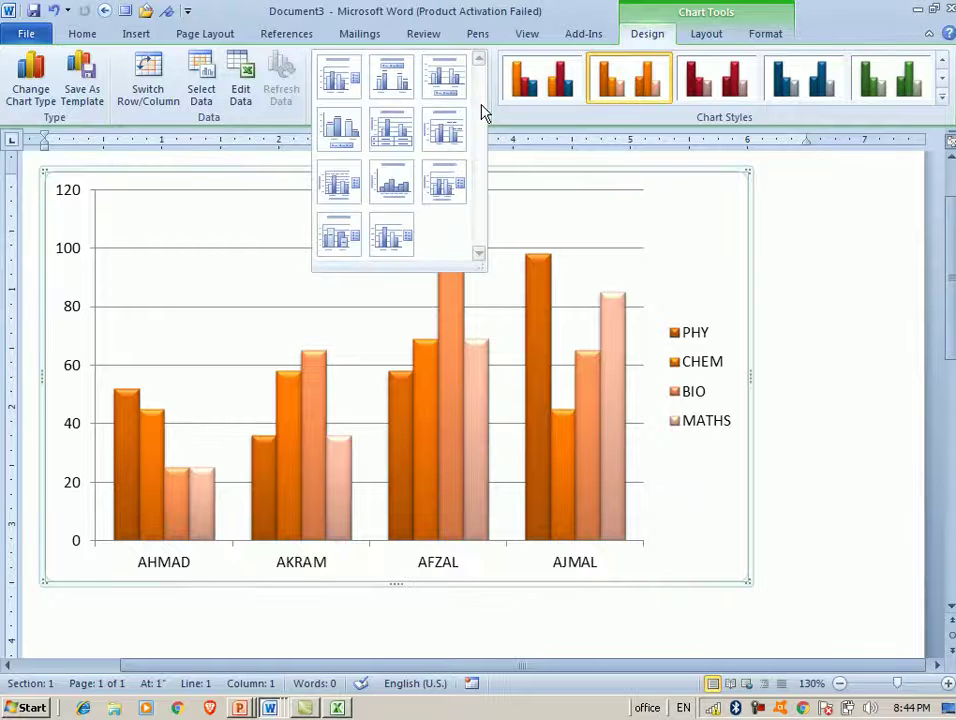
left_click(391, 140)
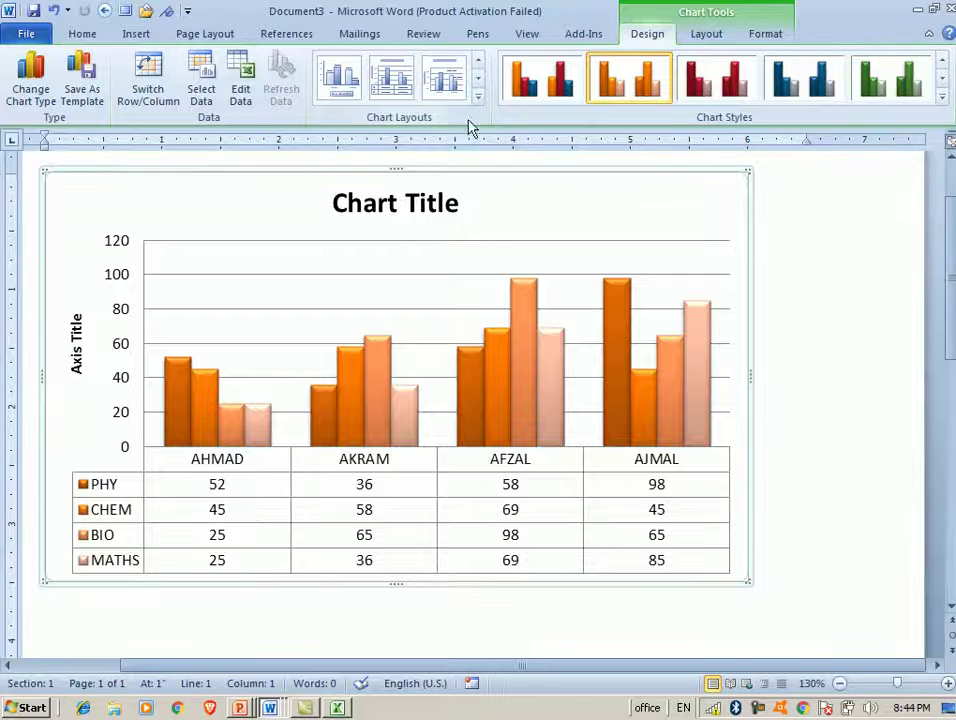
left_click(478, 97)
left_click(393, 95)
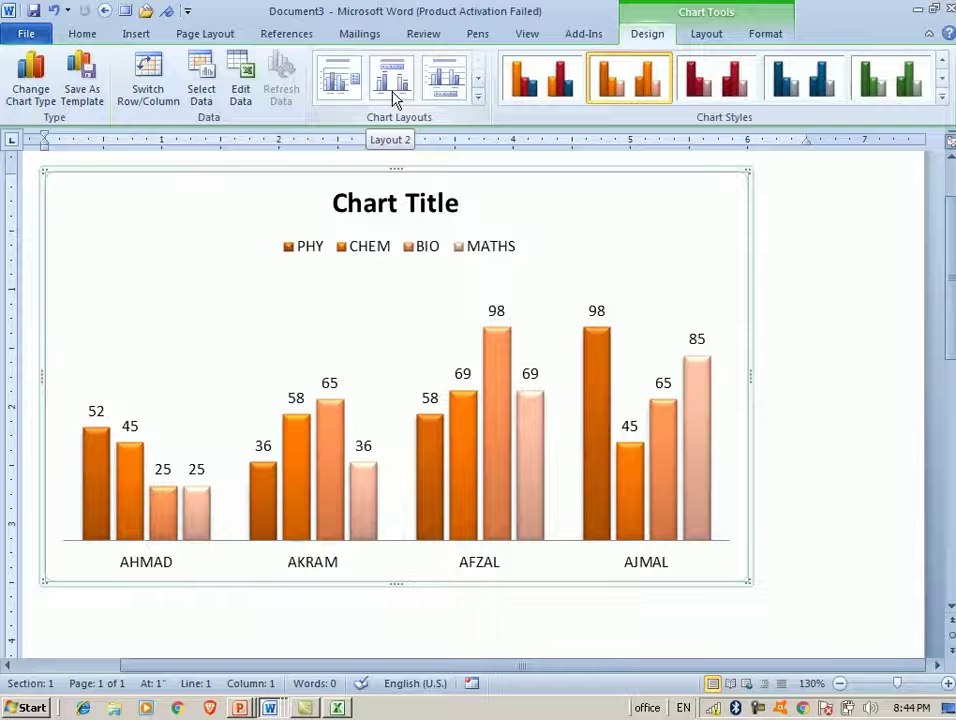
- Edit the chart data to set the first student's CHEM mark to 40 and PHY mark to 20, and return to the maximized document
left_click(256, 75)
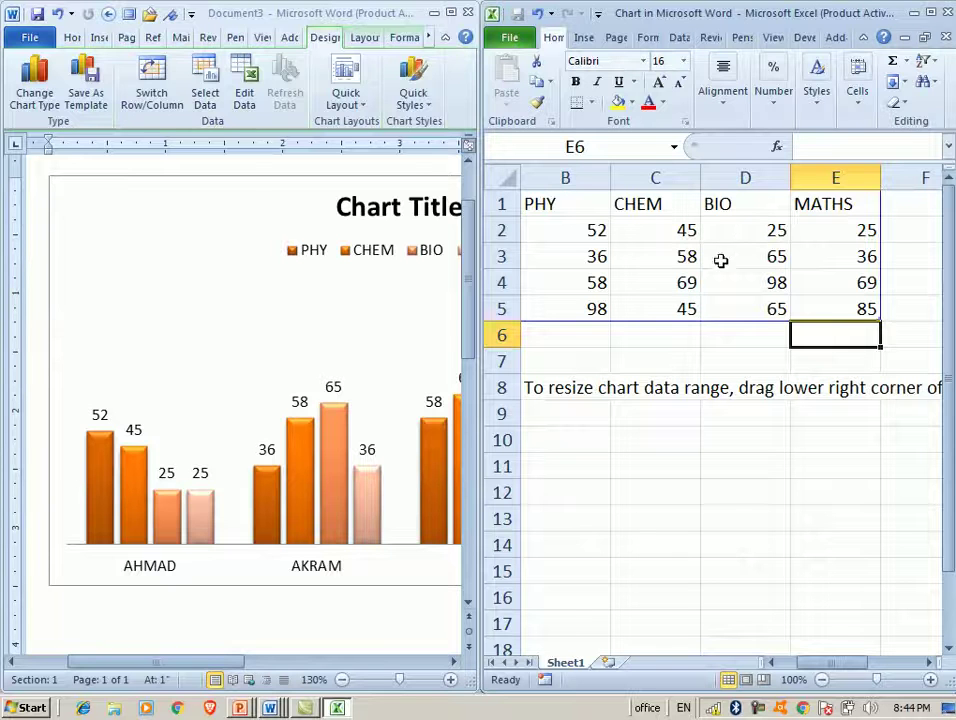
left_click(680, 236)
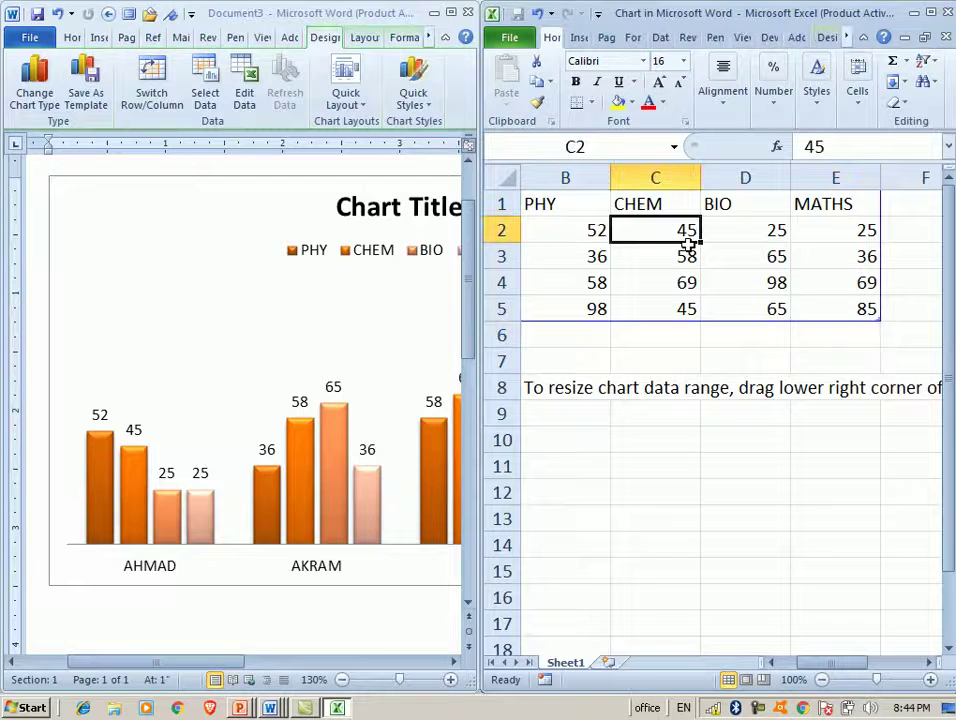
type("40")
key("Return")
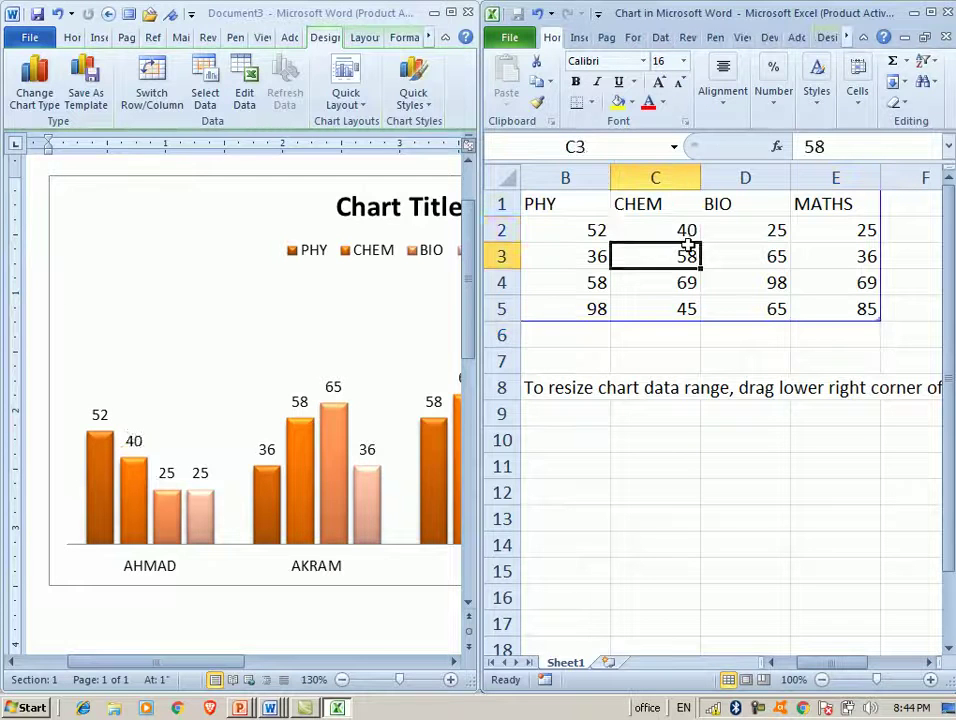
key("Up")
key("Left")
type("20")
key("Return")
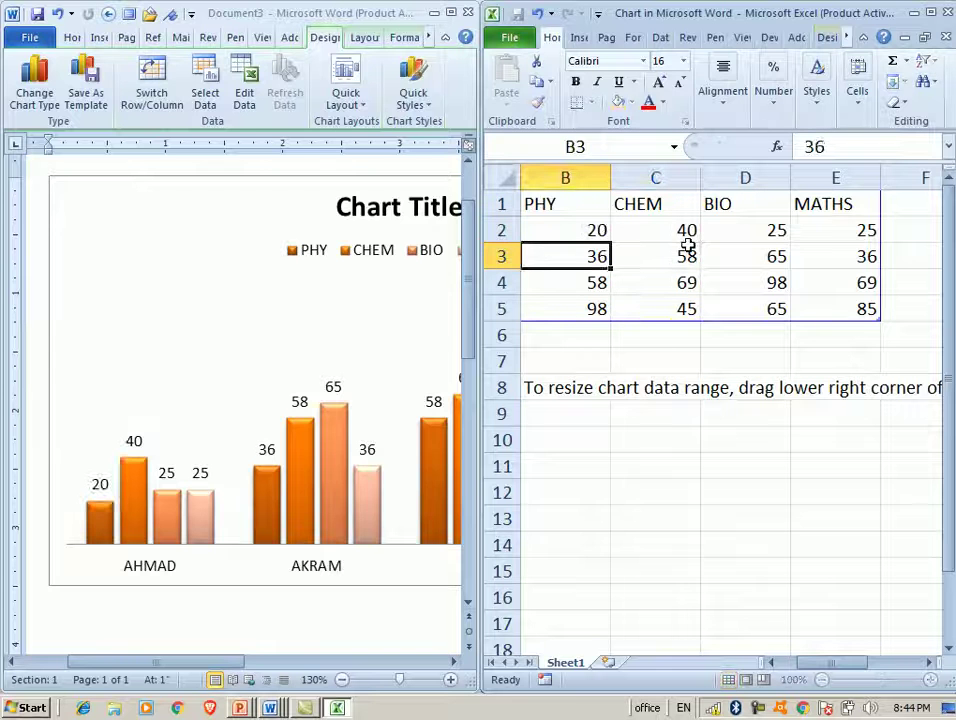
left_click(451, 13)
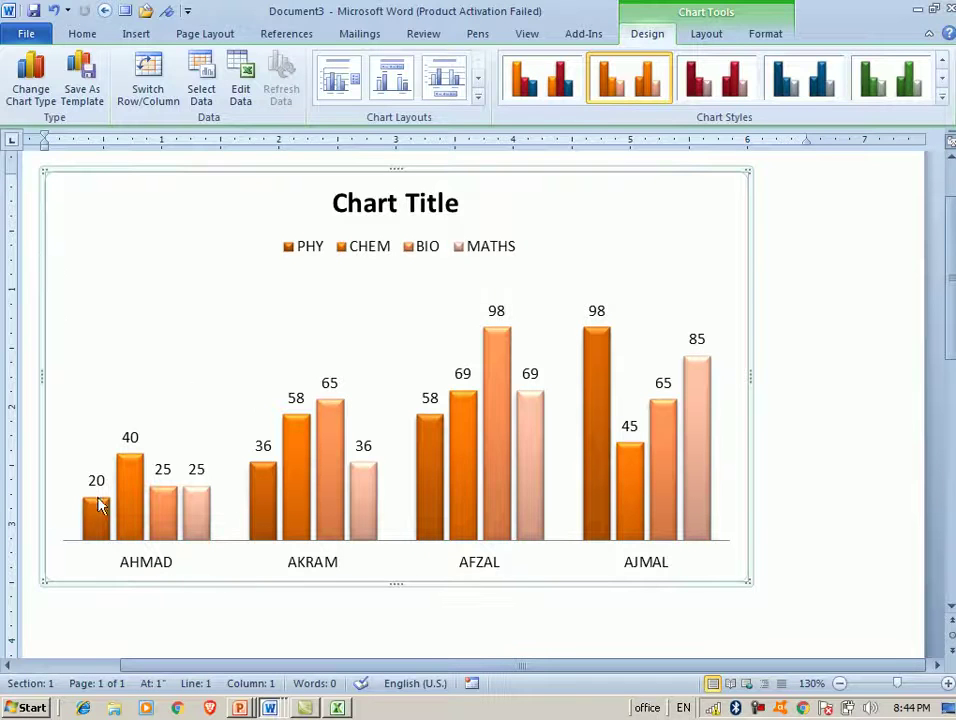
- Swap the chart's rows and columns so the subjects form the categories, and swap them back
left_click(152, 88)
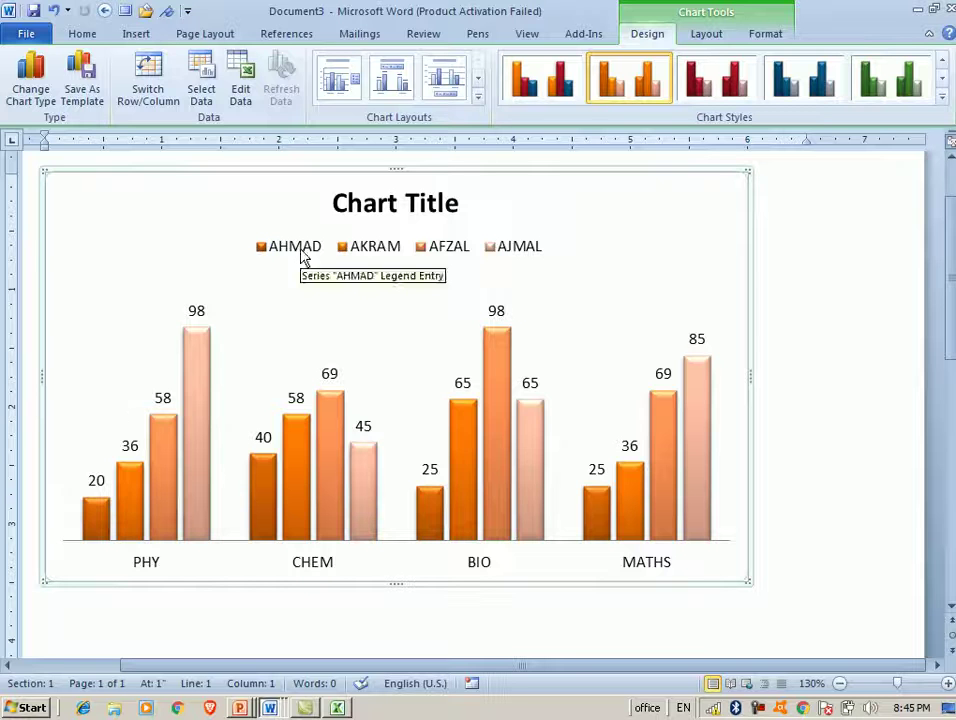
left_click(150, 88)
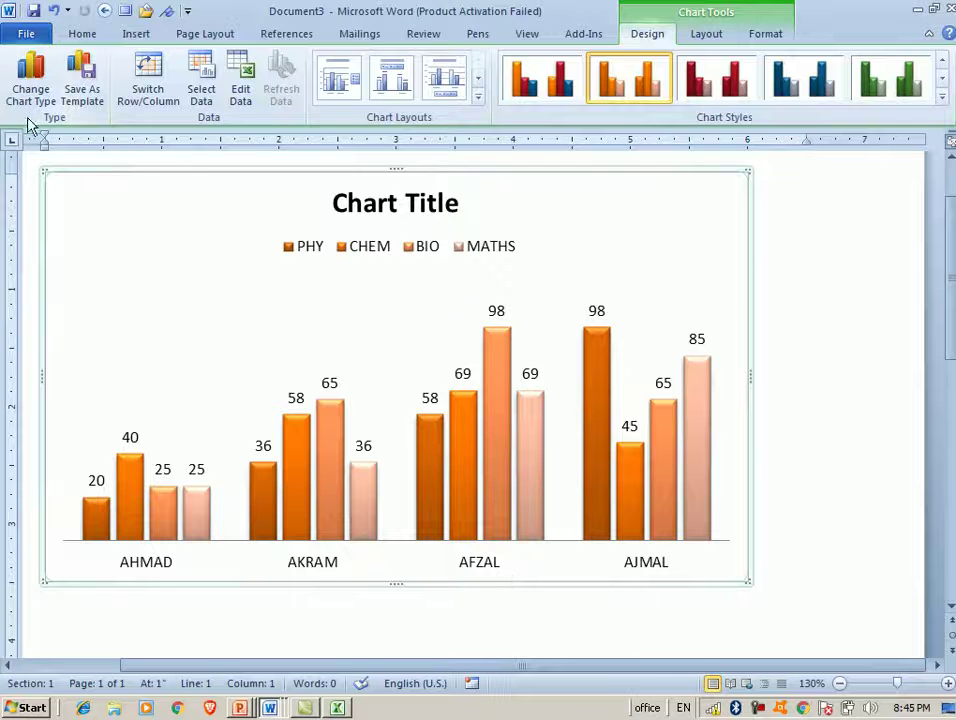
- Try the clustered cylinder chart type and replace it with the clustered pyramid type
left_click(36, 86)
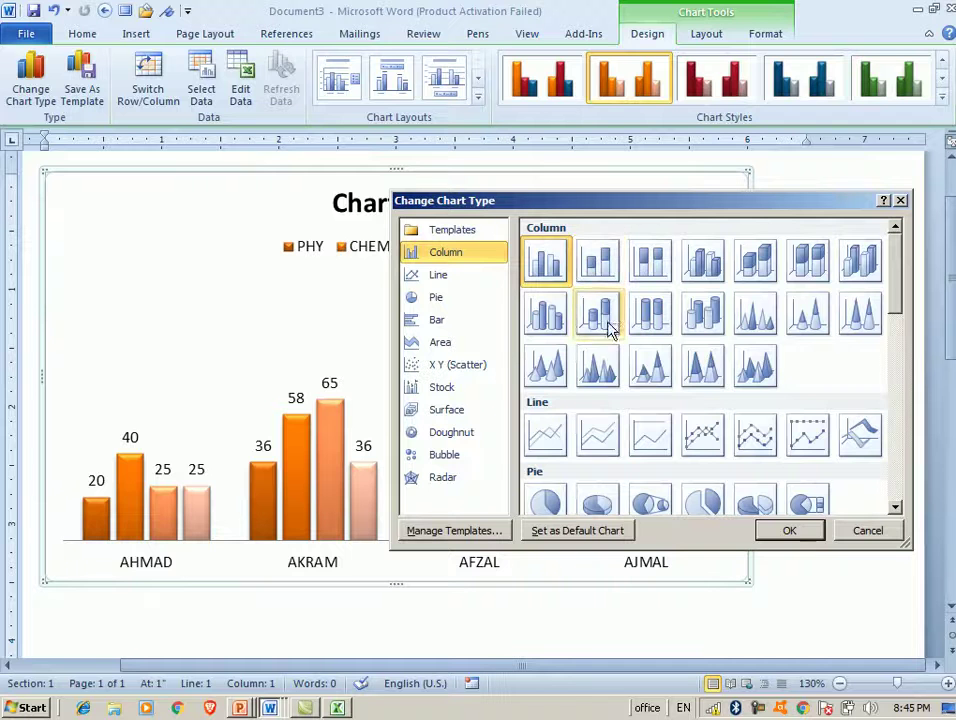
left_click(558, 316)
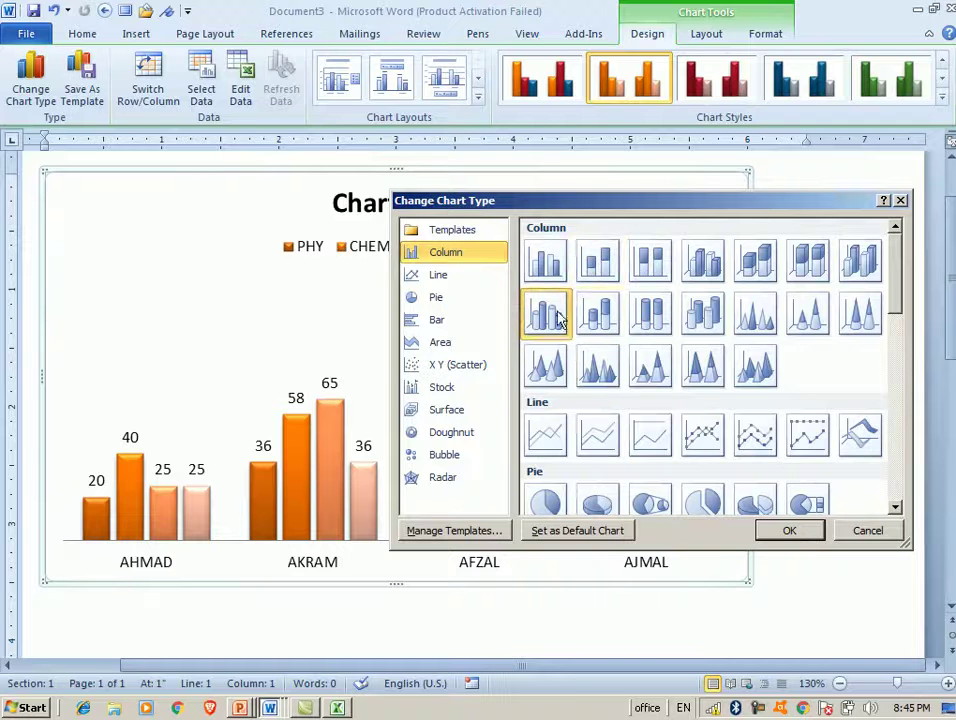
left_click(762, 520)
left_click(36, 95)
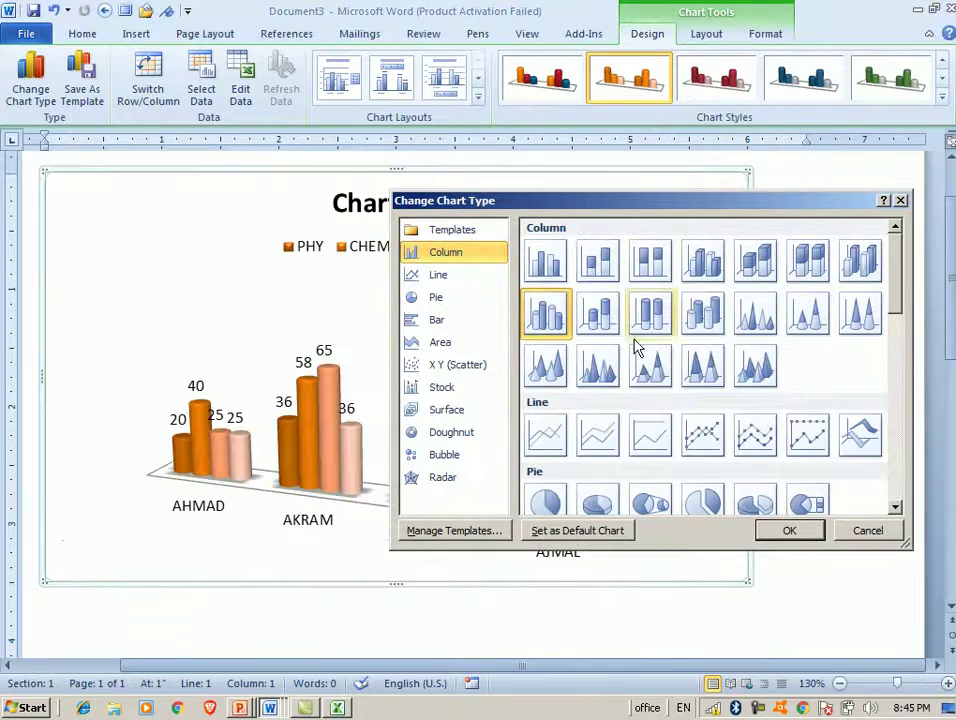
left_click(593, 372)
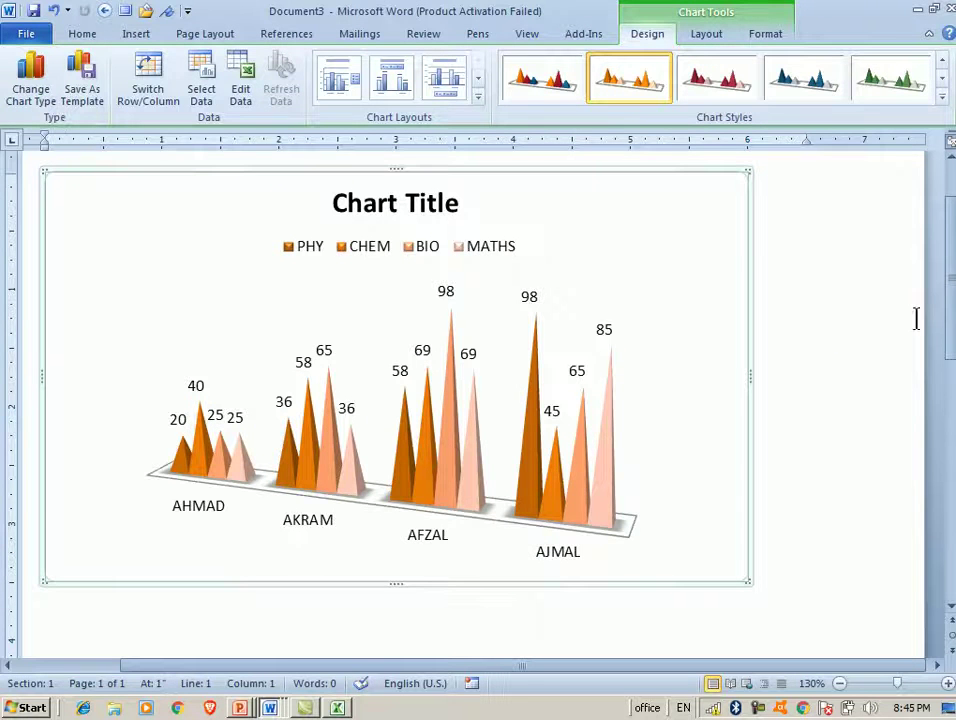
scroll(945, 278, "down", 3)
scroll(455, 207, "up", 3)
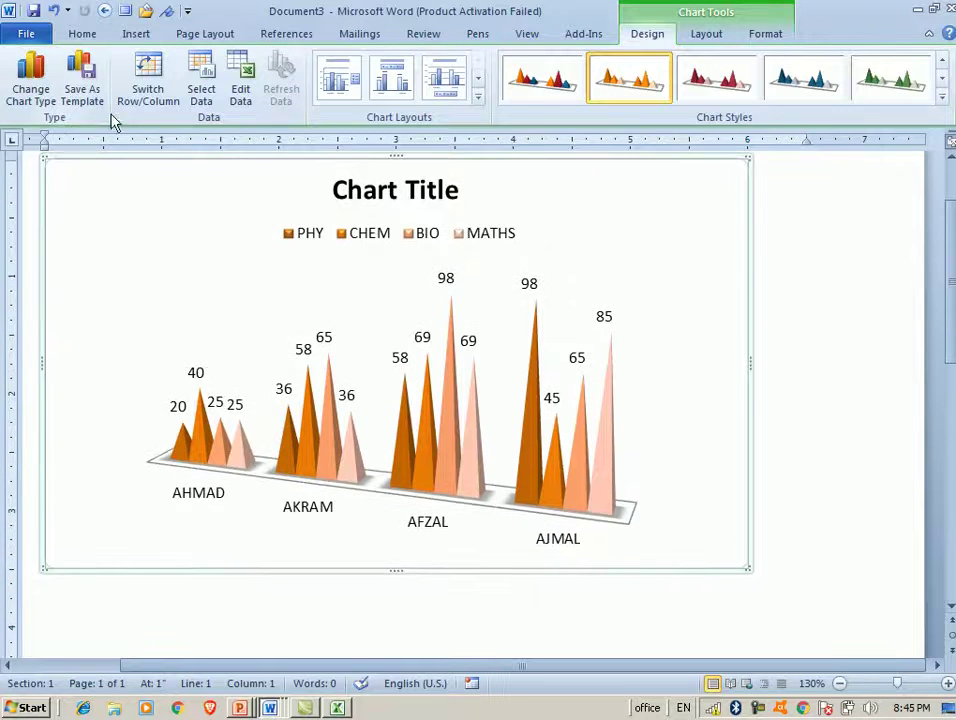
- Change the marks chart to the stacked area type and reselect the chart
left_click(43, 92)
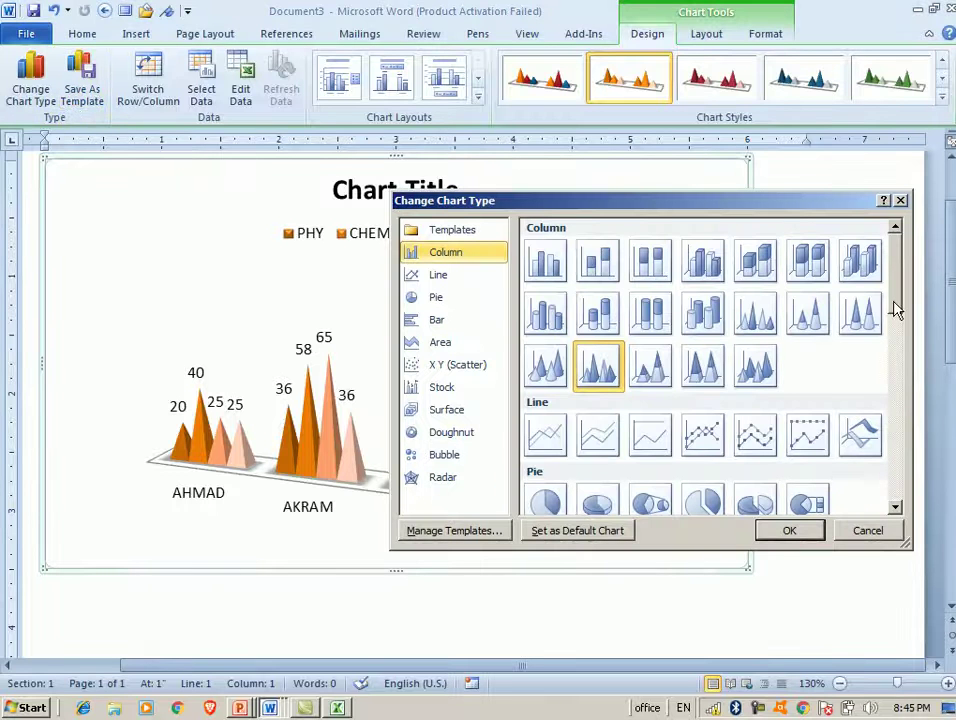
left_click_drag(897, 304, 845, 423)
left_click(601, 312)
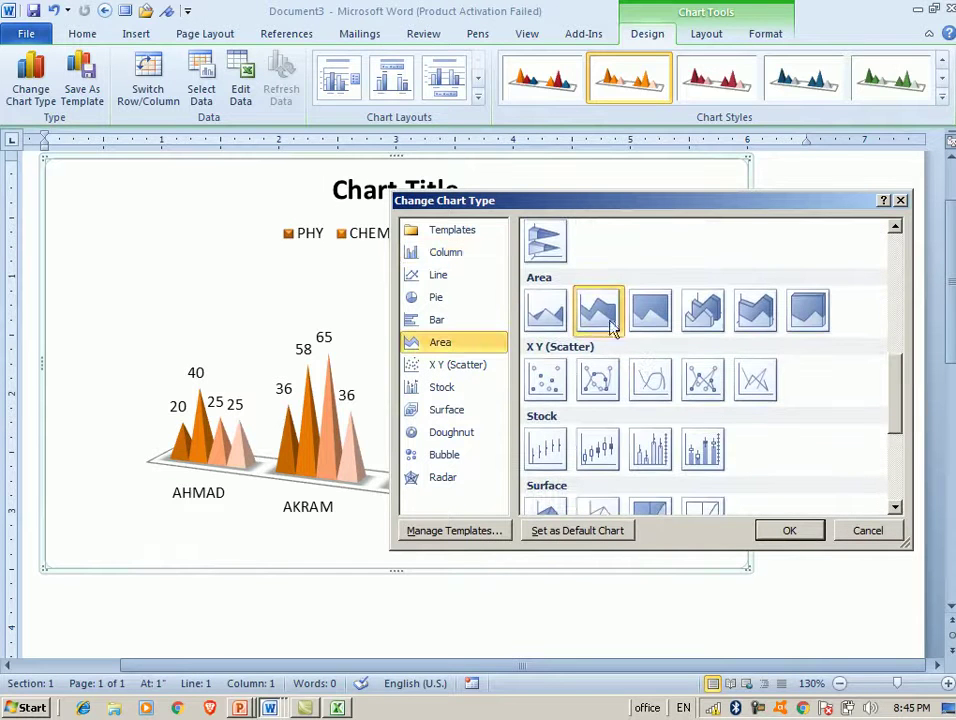
left_click(790, 531)
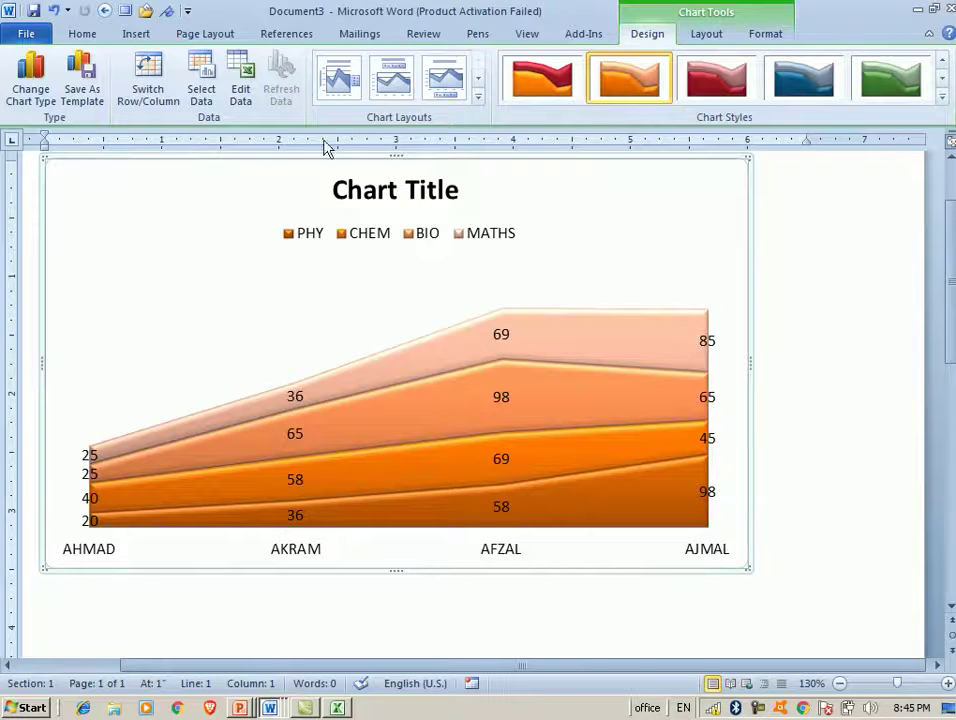
left_click(787, 238)
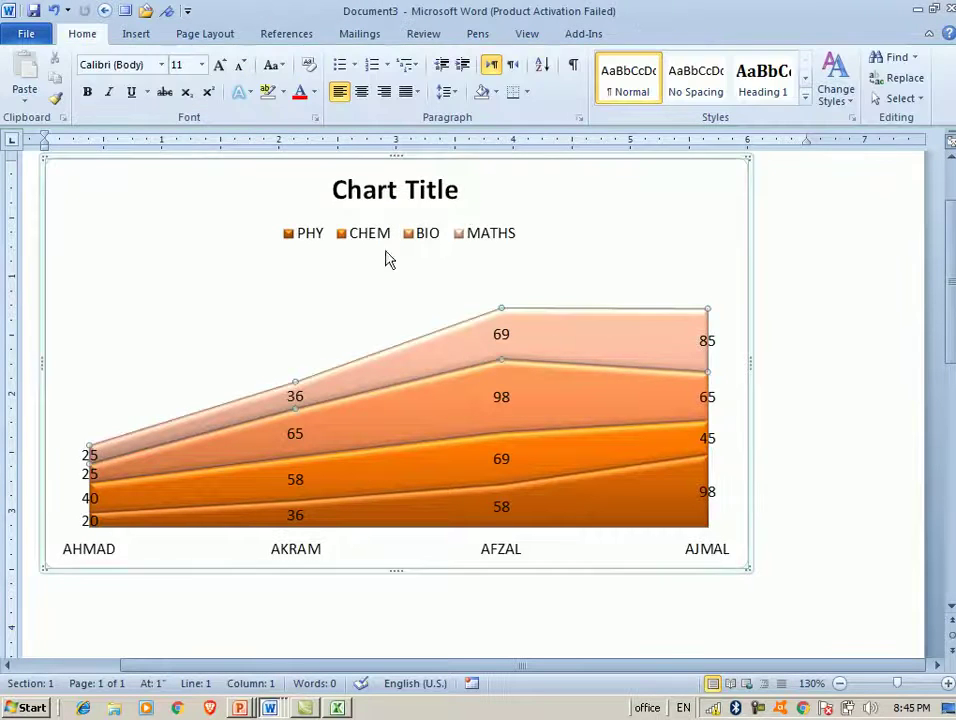
left_click(435, 287)
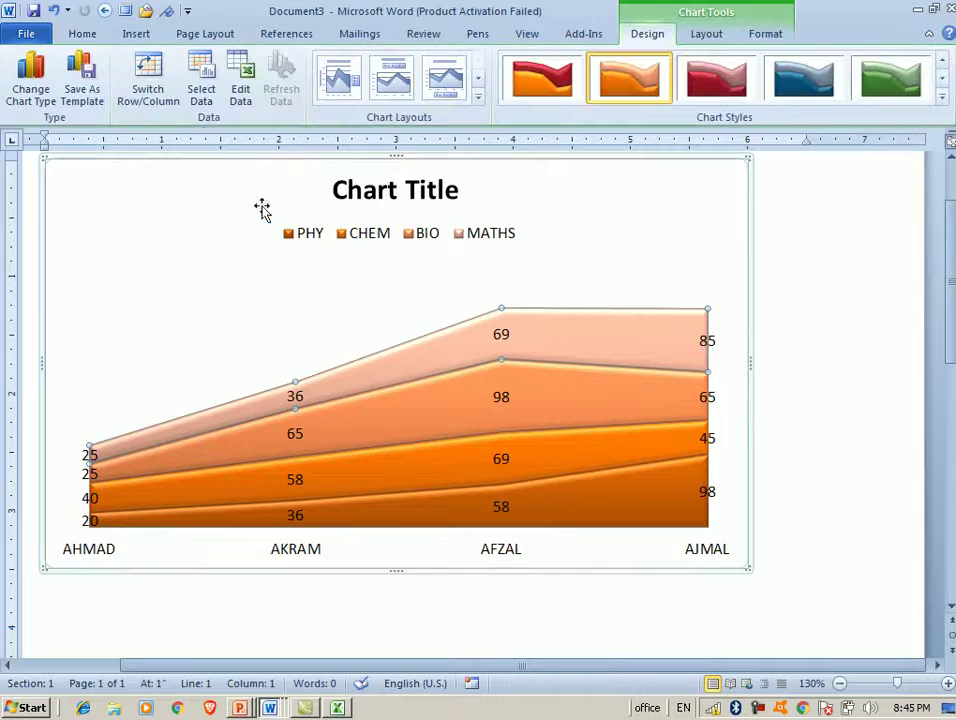
- Add a data series named urdu to the chart's data source
left_click(201, 86)
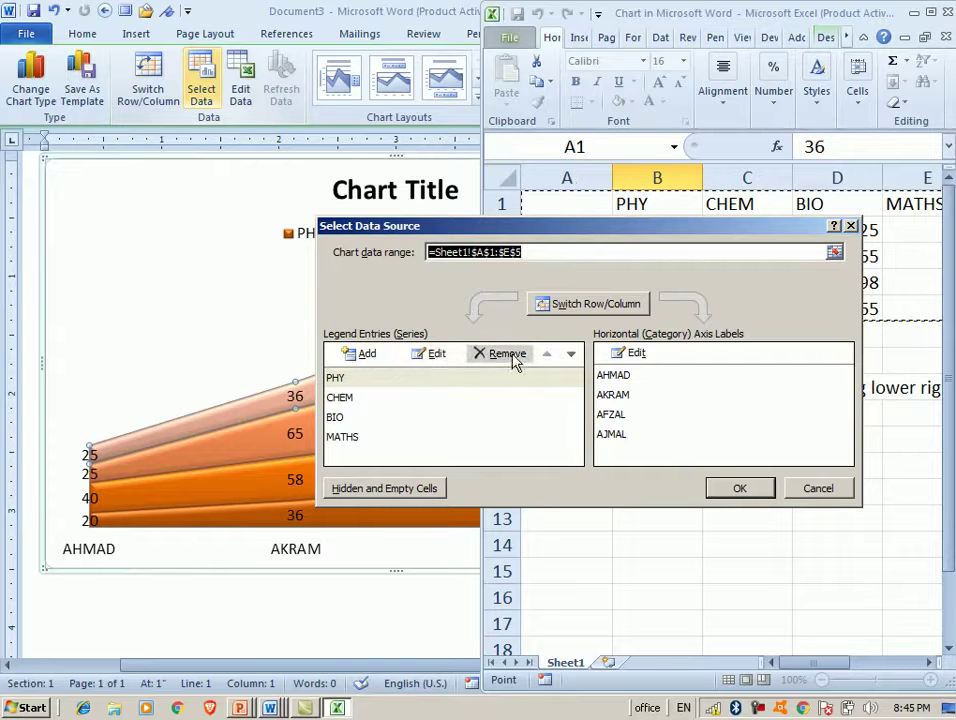
left_click(366, 355)
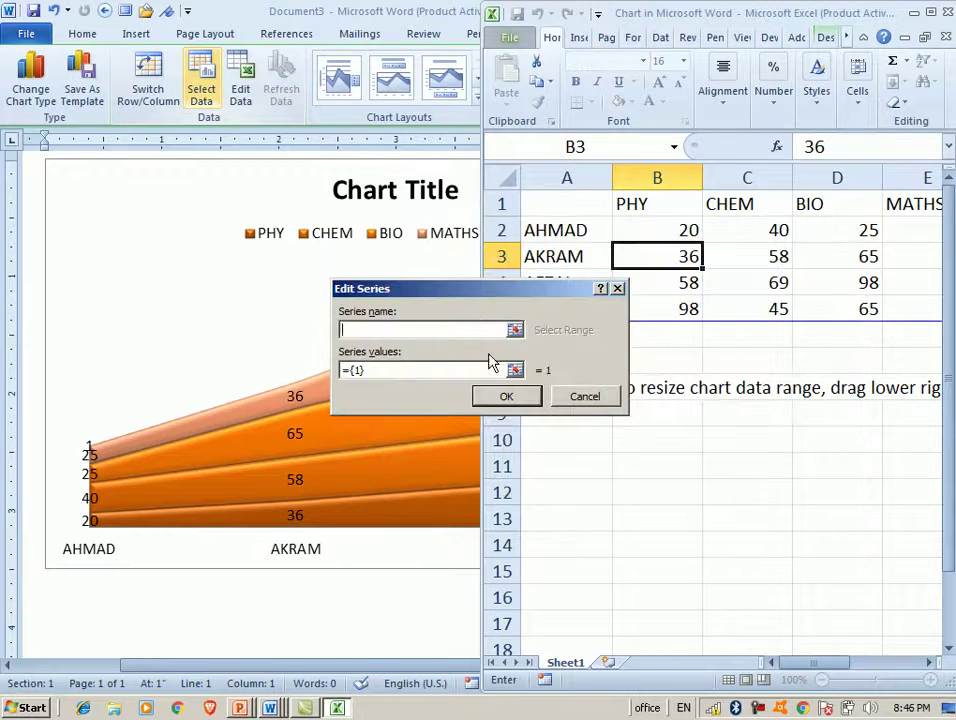
key("Caps_Lock")
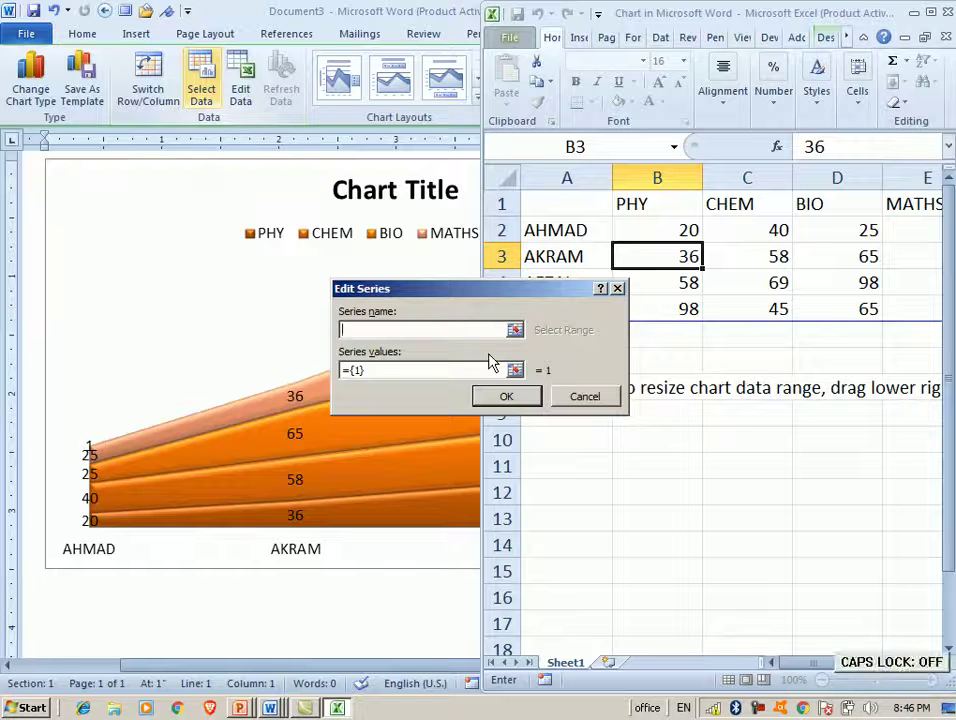
type("urd")
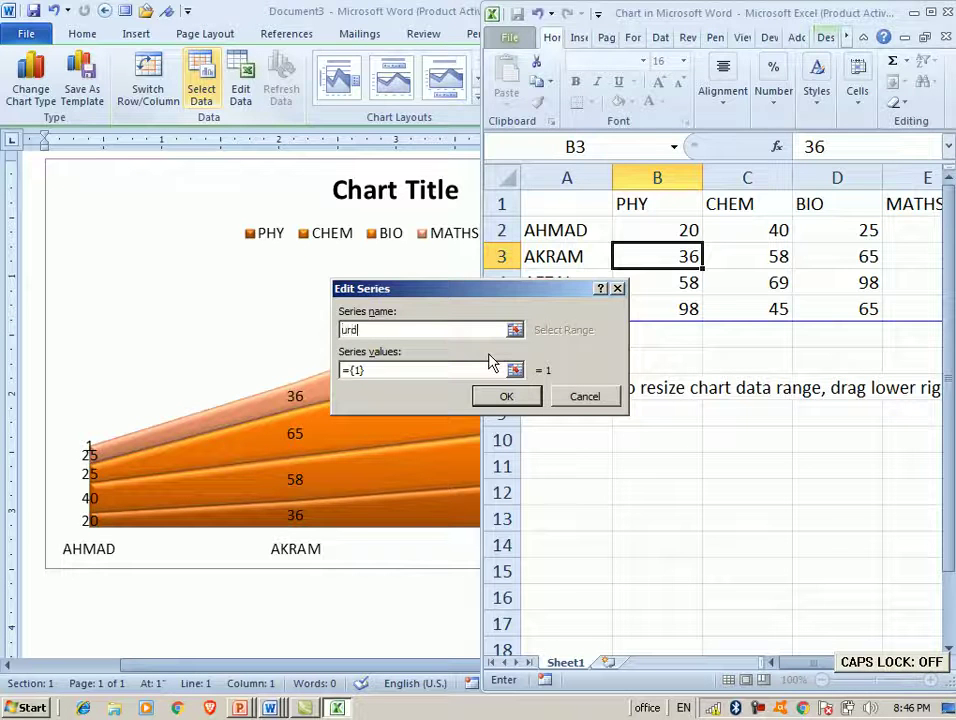
type("u")
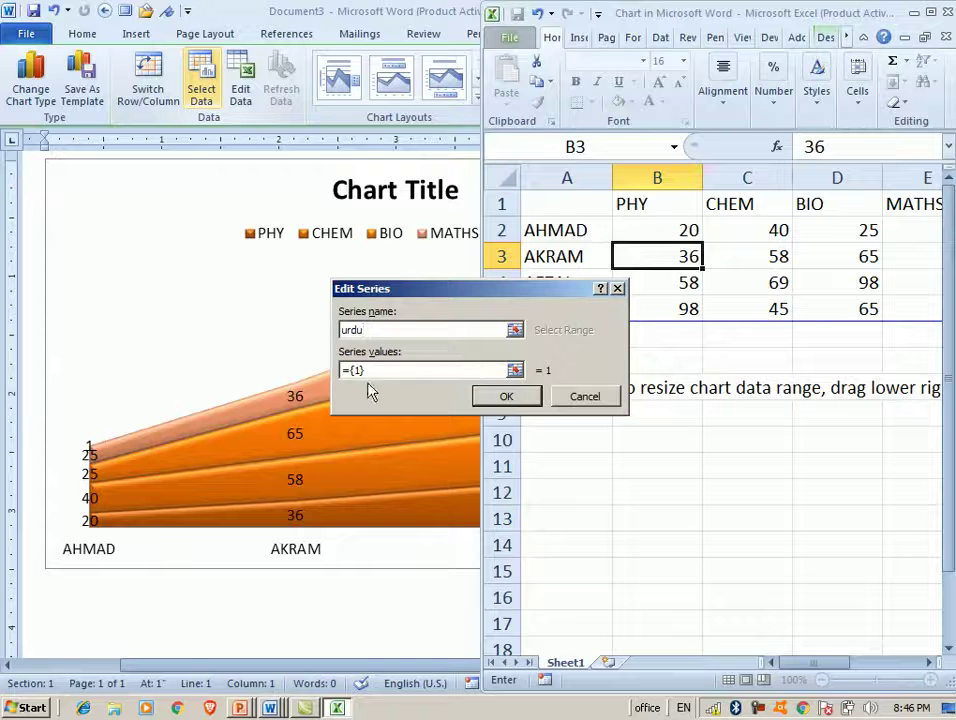
- Set the urdu series values to 40,60,70,80, accept the data source changes and return to the Word document
type("+")
left_click(555, 256)
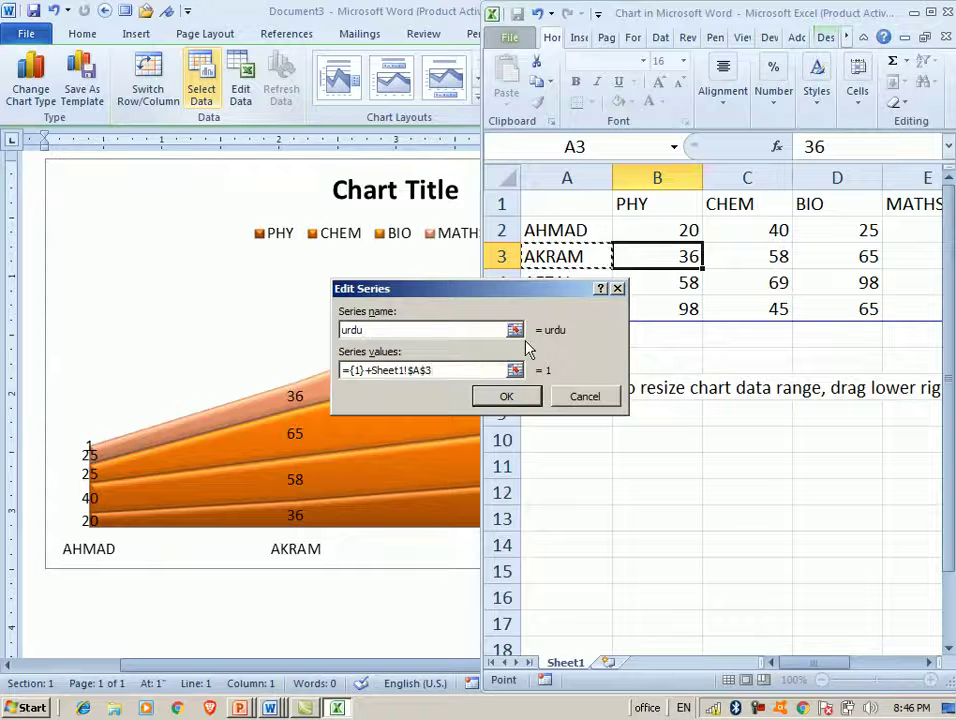
key("BackSpace")
key("BackSpace")
key("BackSpace")
key("BackSpace")
key("BackSpace")
key("BackSpace")
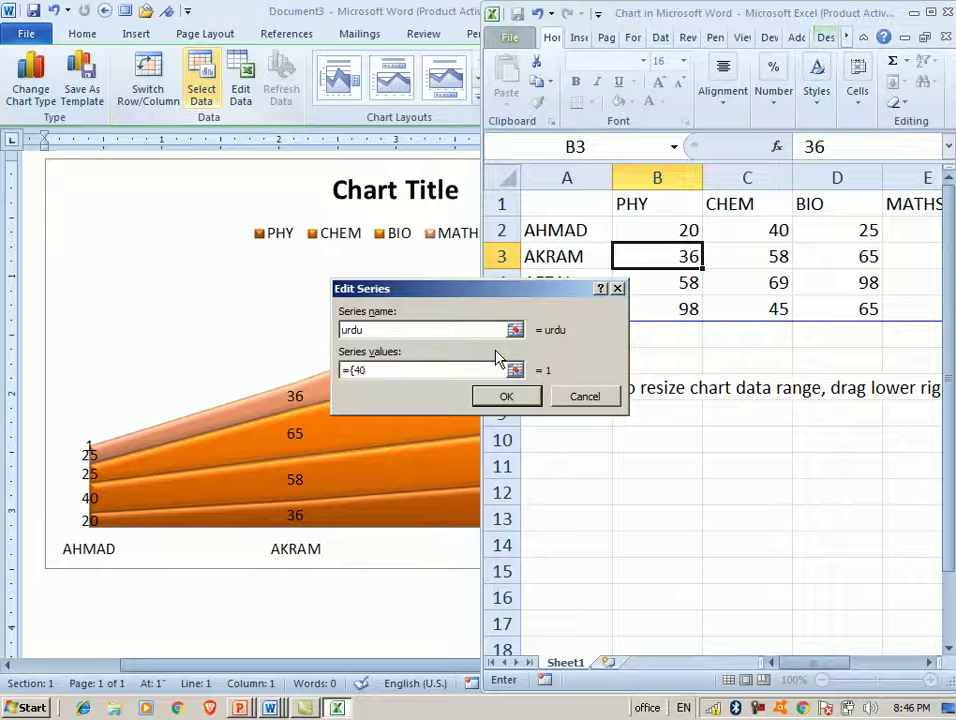
type("40,60,70,80")
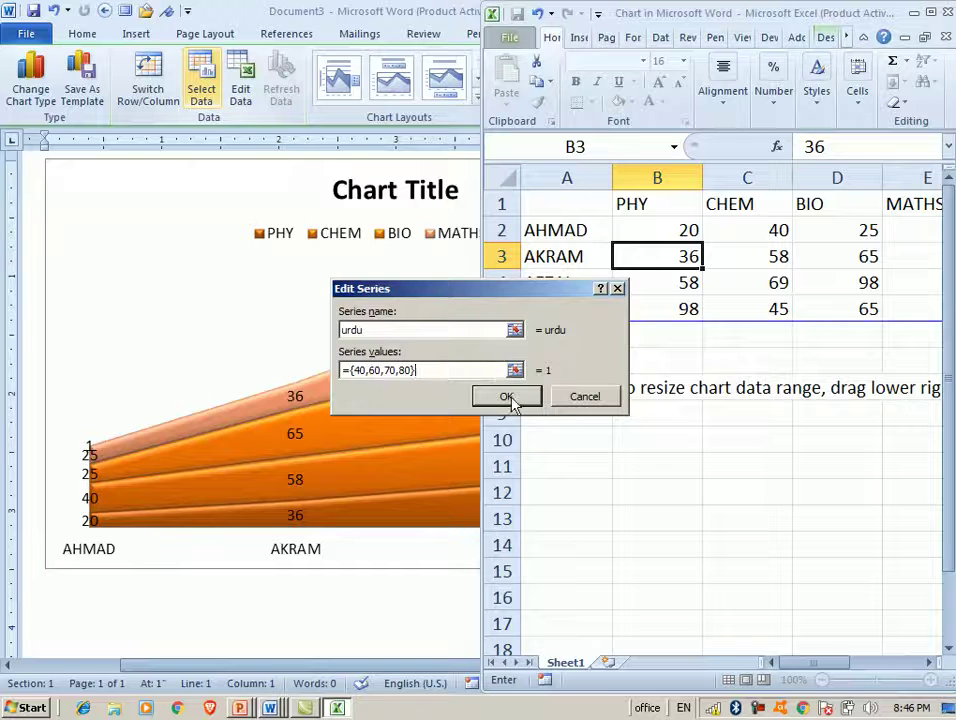
left_click(507, 397)
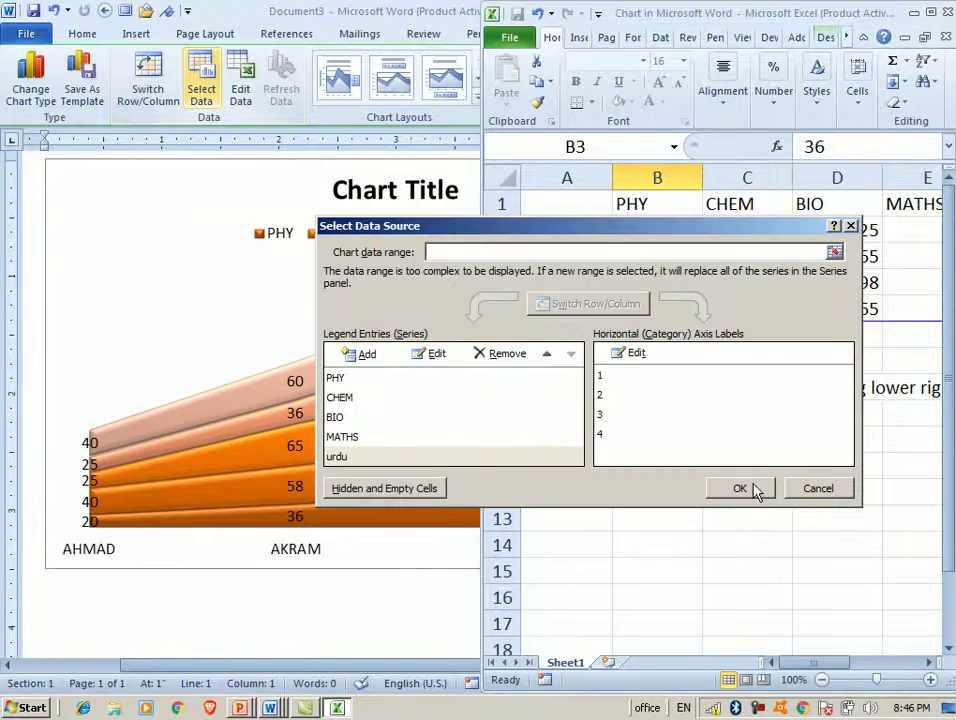
left_click(745, 488)
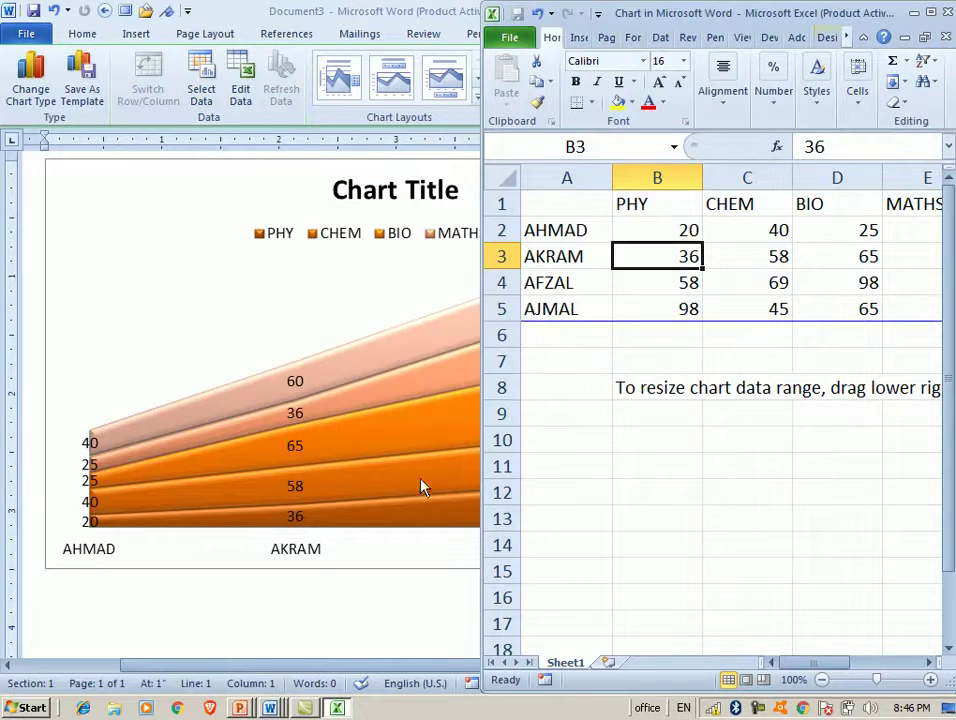
left_click(237, 675)
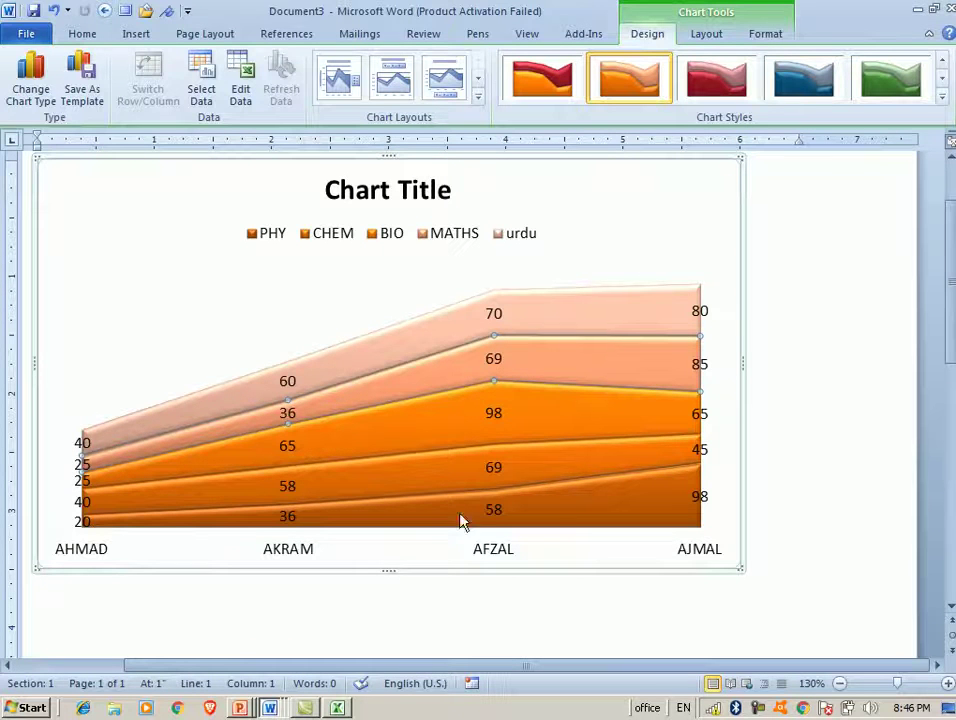
- Change the selected MATHS series to the clustered column type
left_click(31, 85)
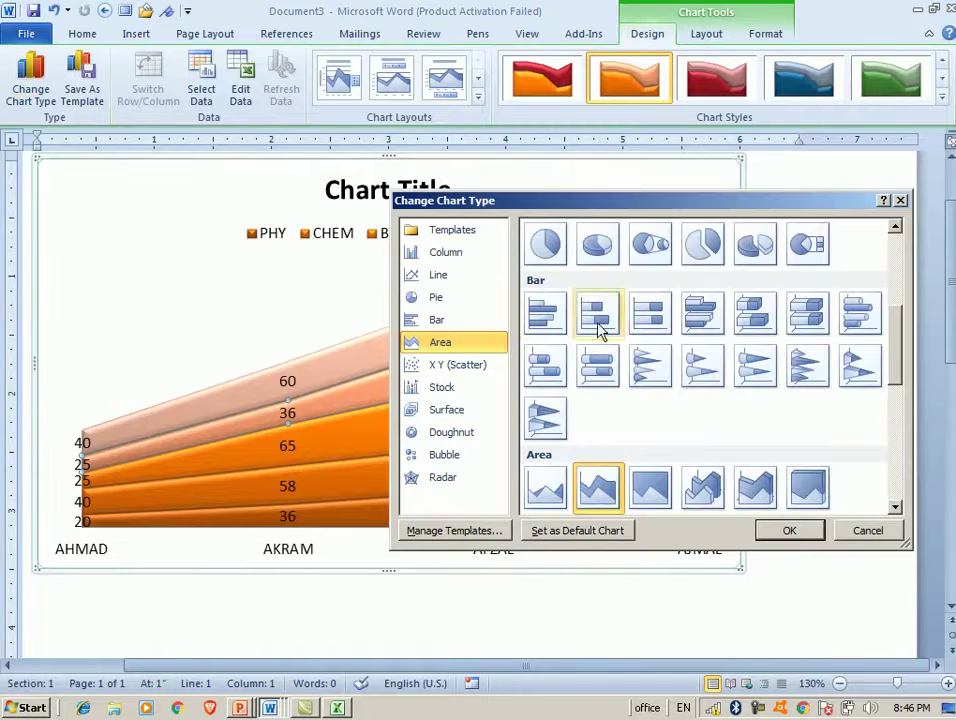
scroll(900, 369, "up", 5)
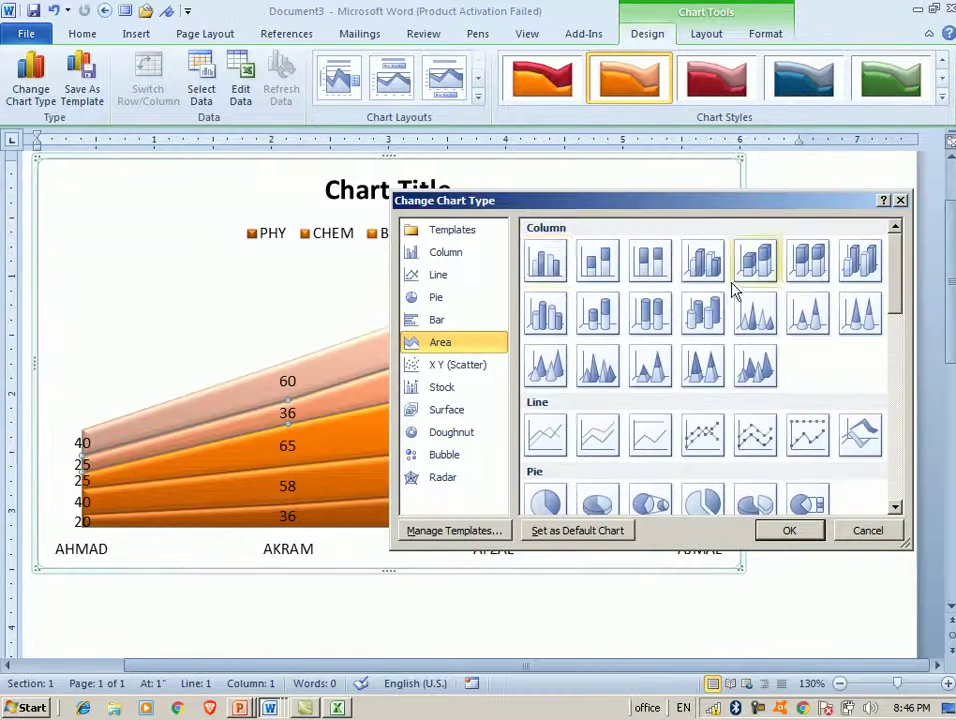
left_click(545, 258)
left_click(770, 530)
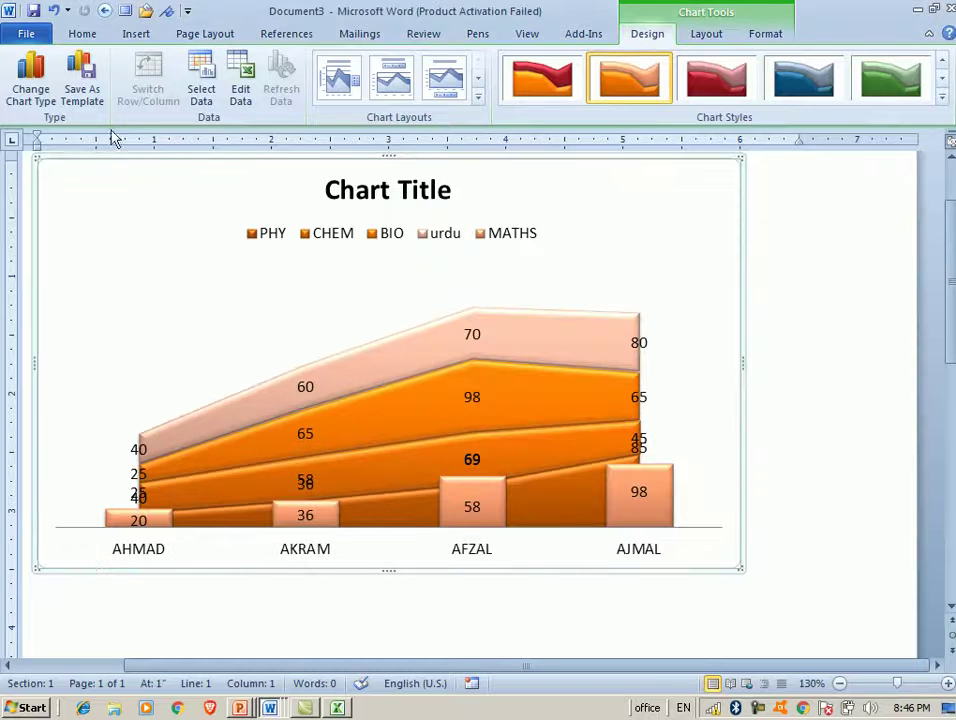
- Change the whole chart to the clustered column type so every series appears as columns
left_click(31, 88)
left_click(448, 267)
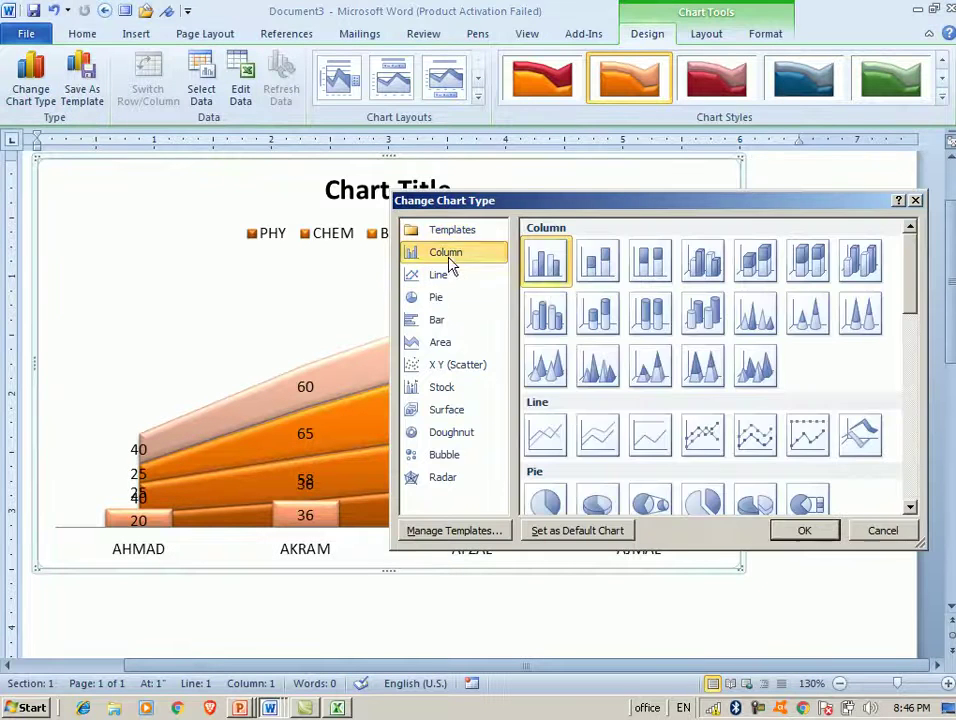
left_click(801, 530)
left_click(801, 535)
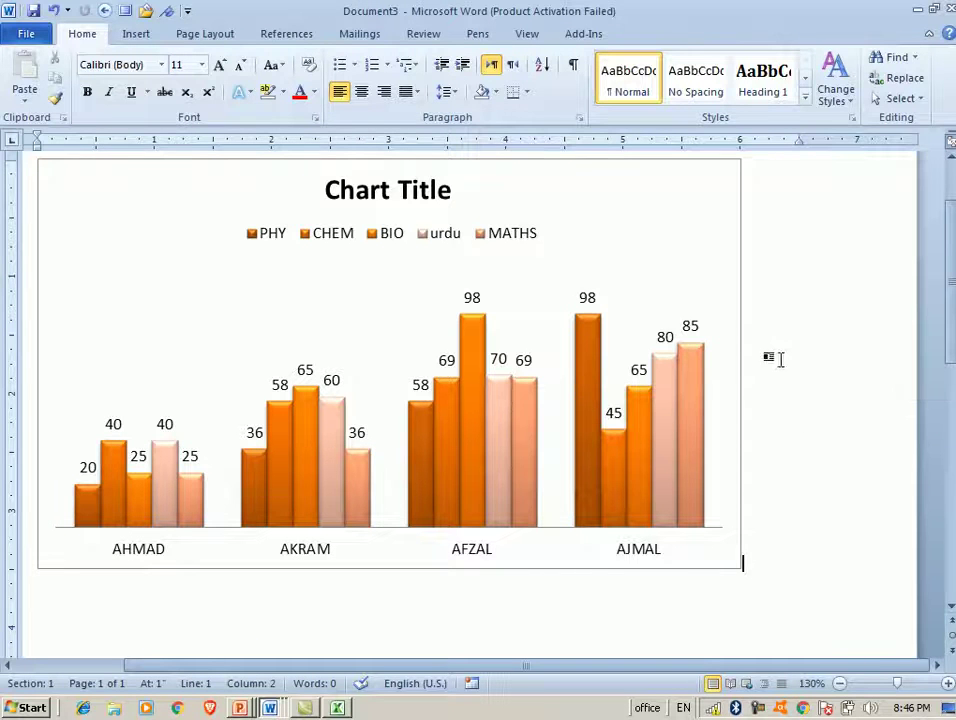
left_click(430, 650)
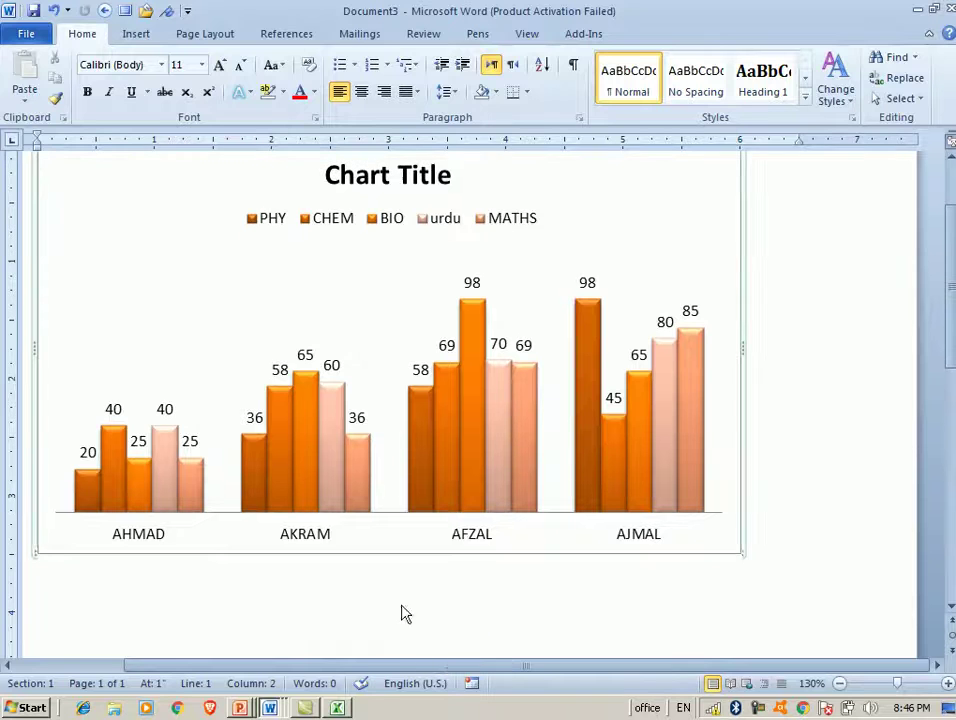
left_click(140, 38)
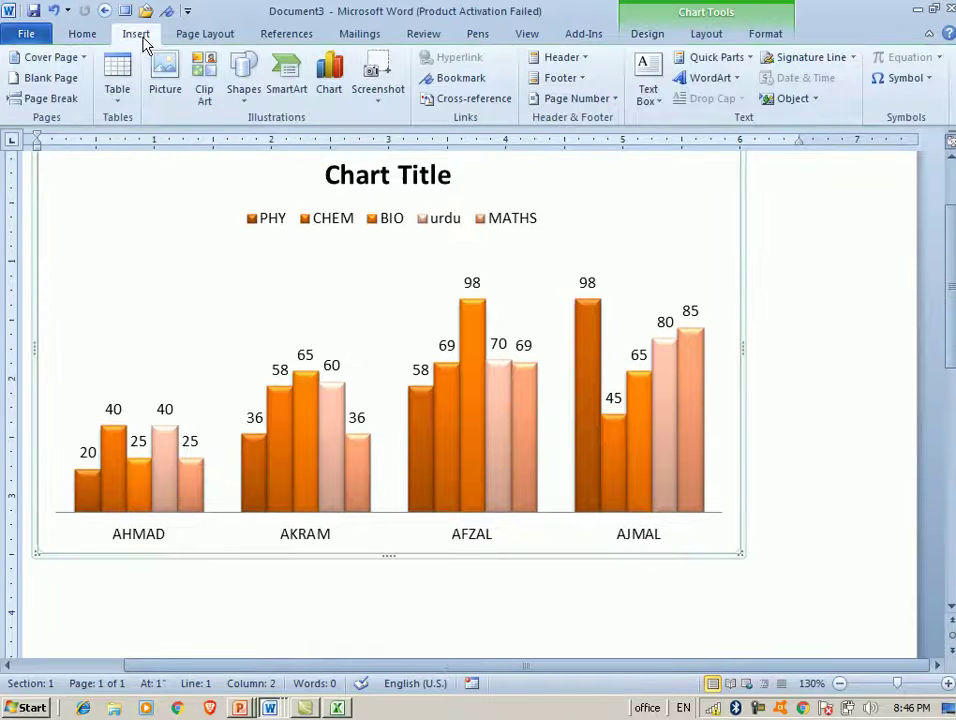
left_click(698, 36)
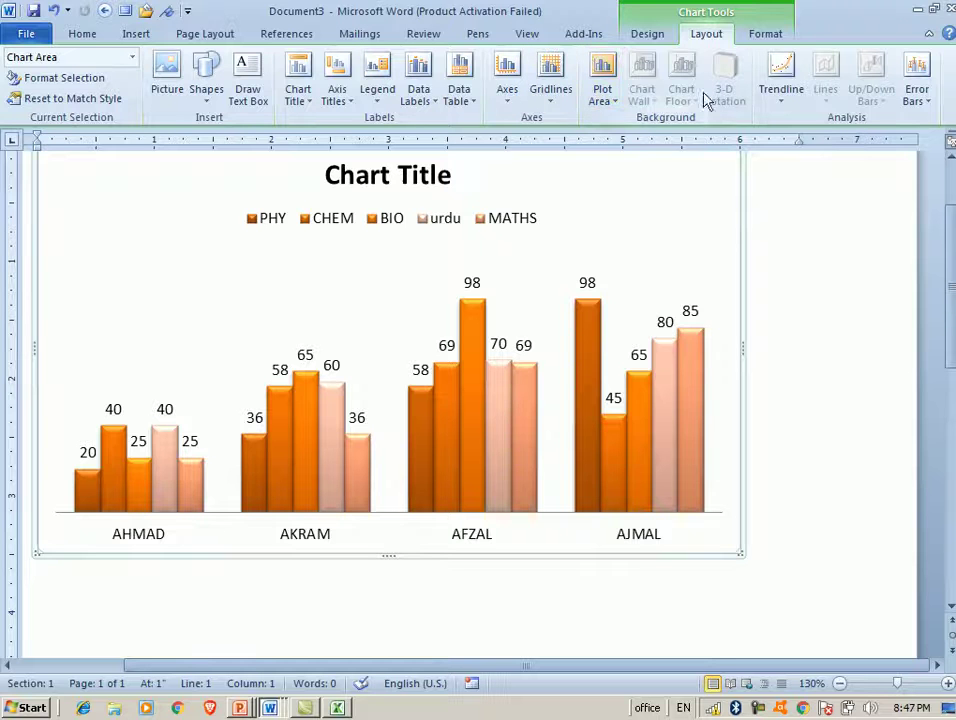
left_click(207, 107)
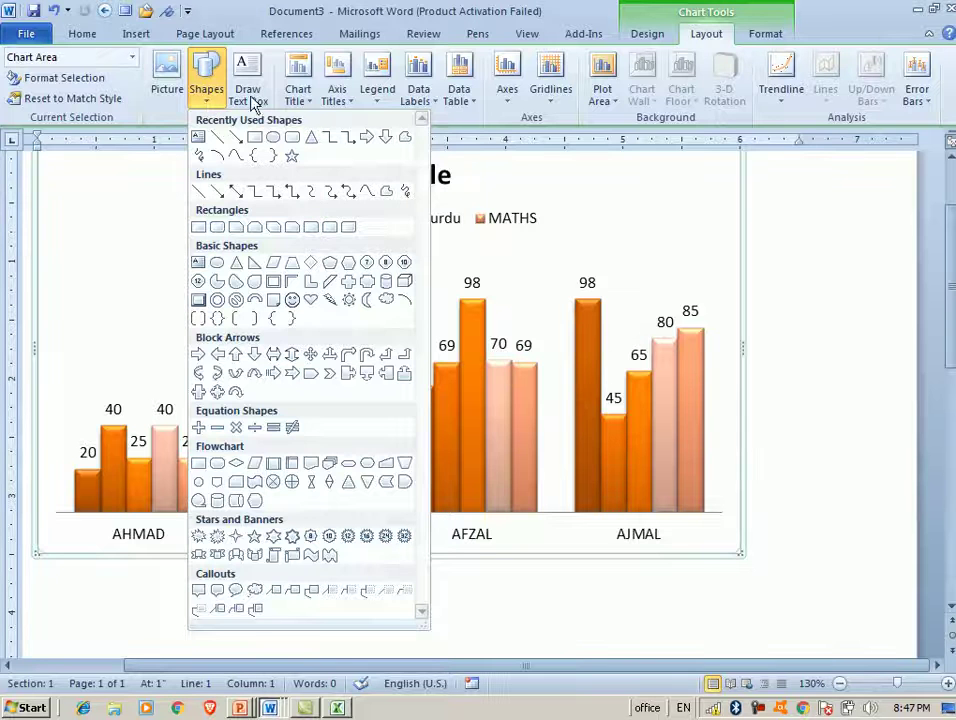
left_click(767, 240)
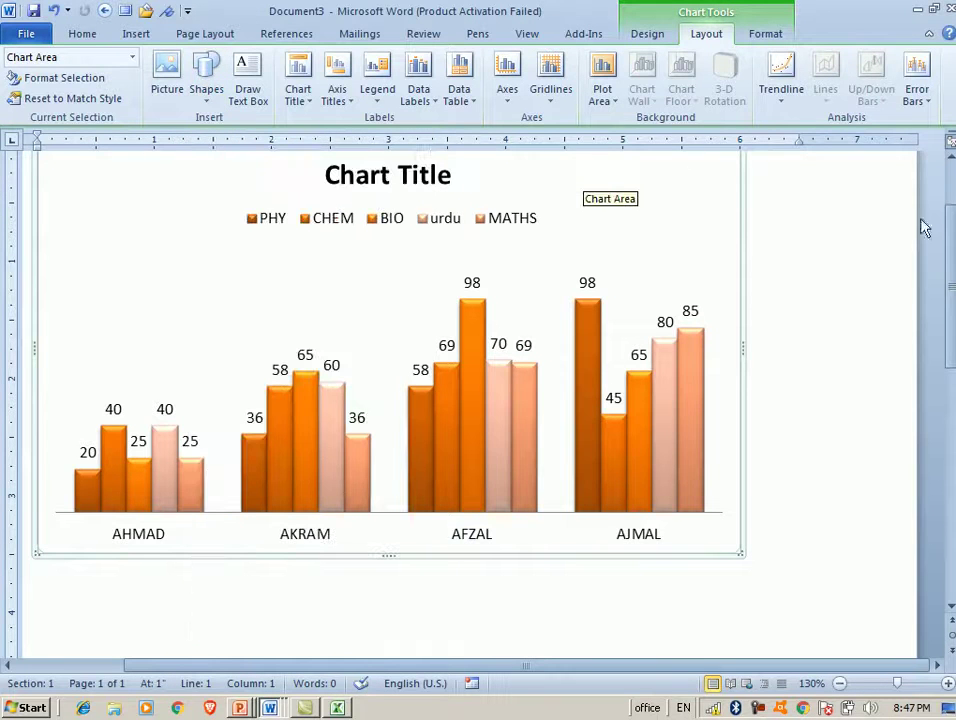
- Clear the chart's plot area fill and display major primary horizontal gridlines
scroll(610, 190, "up", 3)
left_click(606, 92)
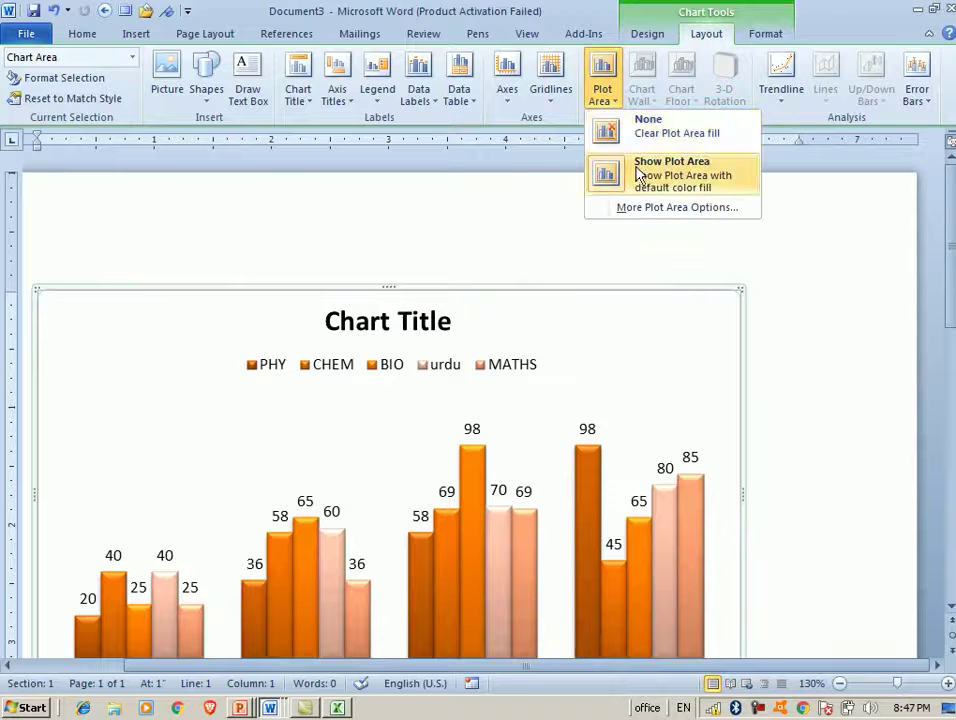
left_click(626, 132)
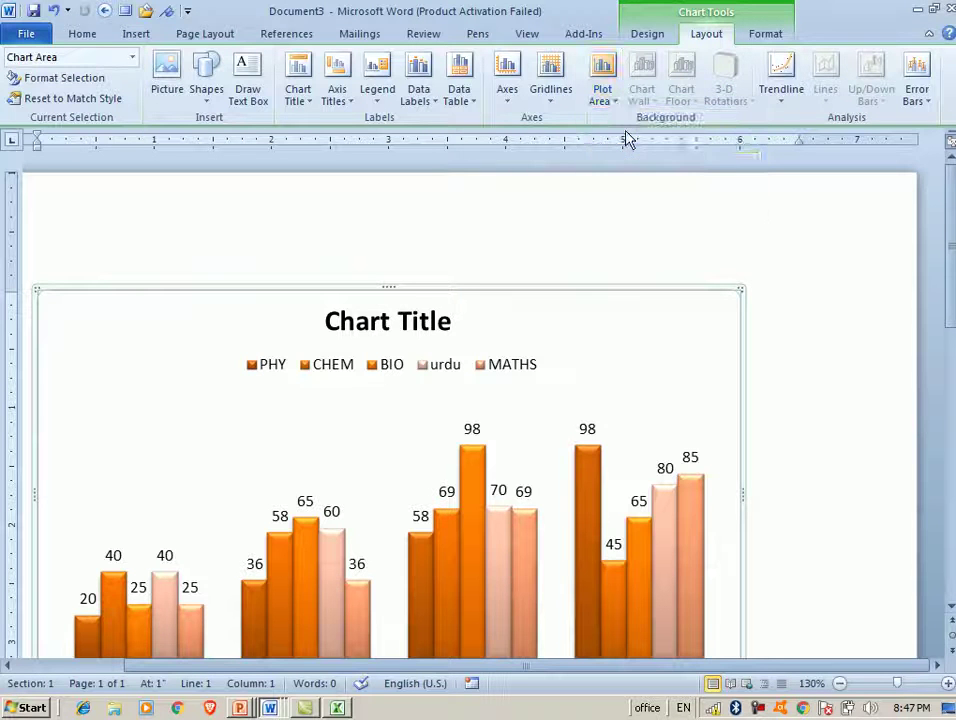
left_click(551, 80)
mouse_move(568, 128)
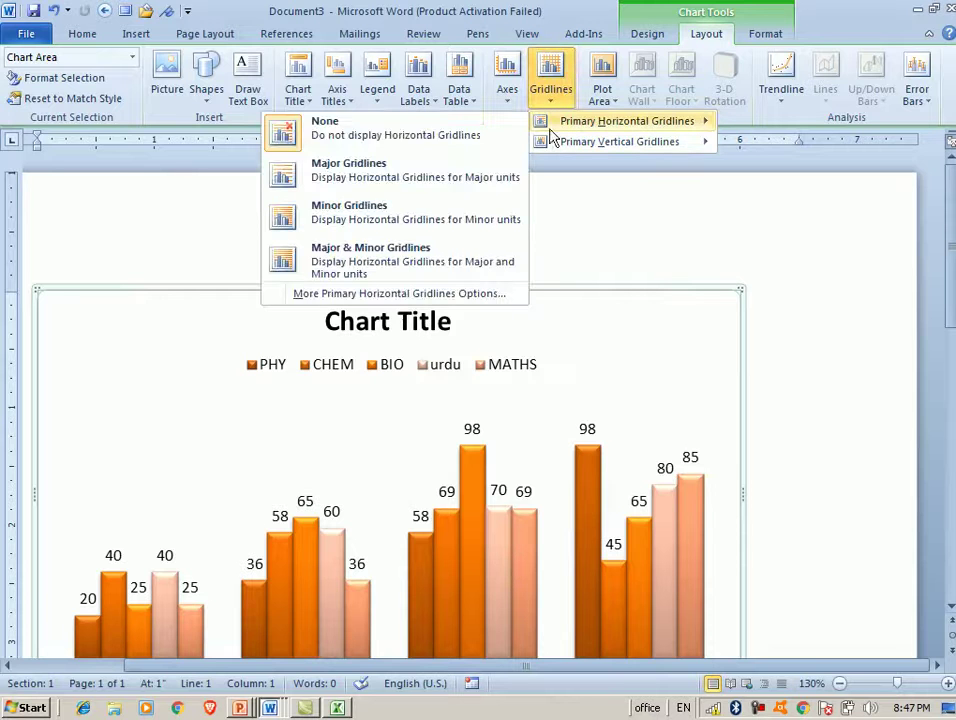
left_click(442, 170)
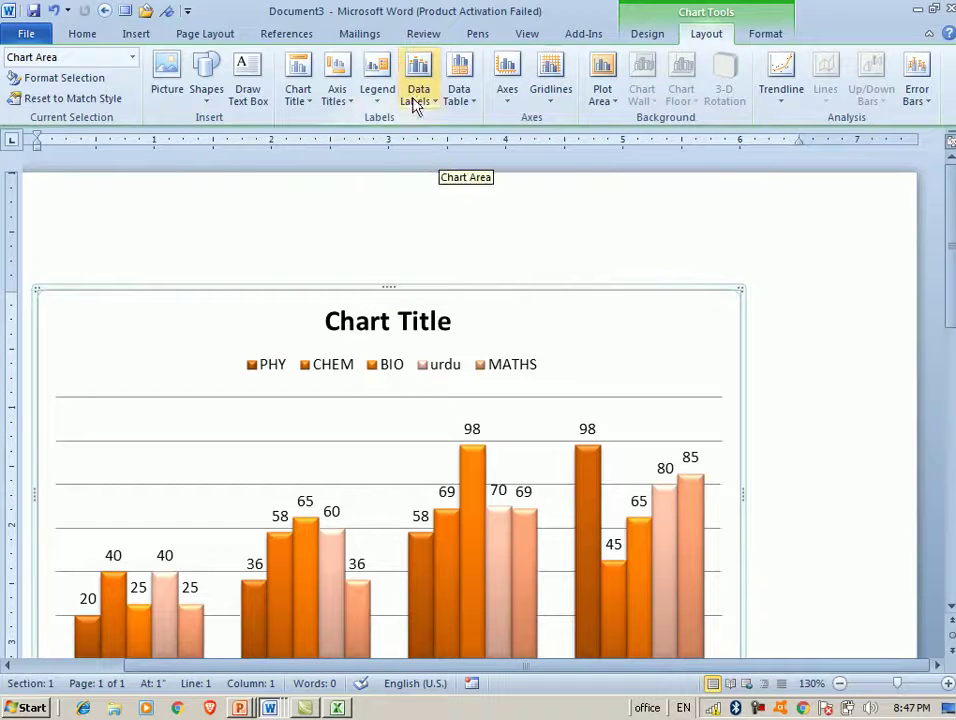
- Center the chart's data labels on the data points and show the legend at the right of the chart
left_click(459, 92)
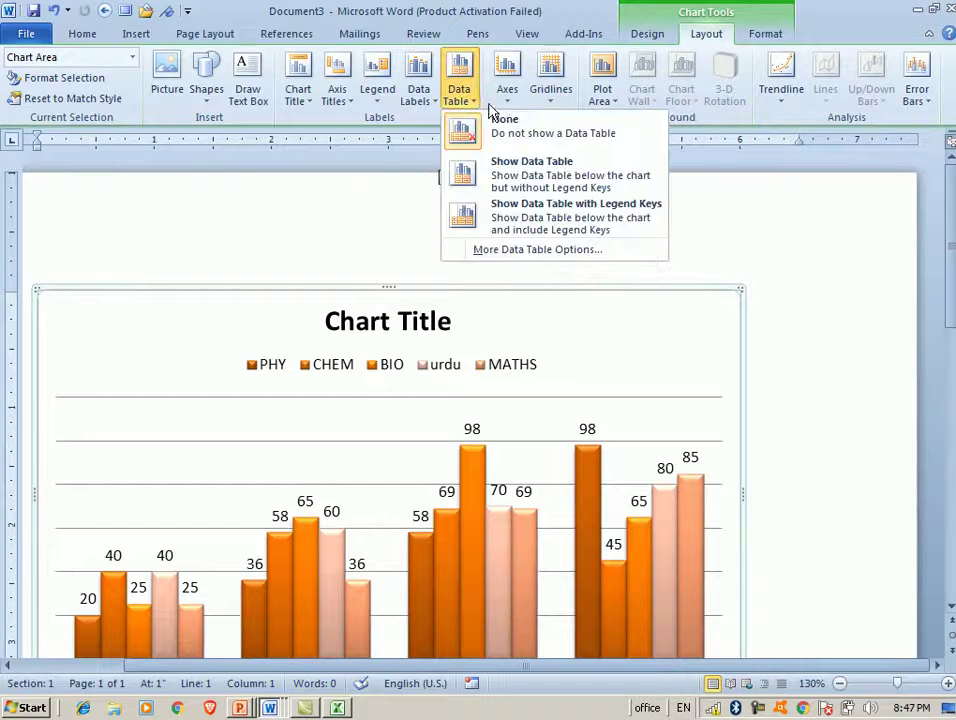
left_click(420, 94)
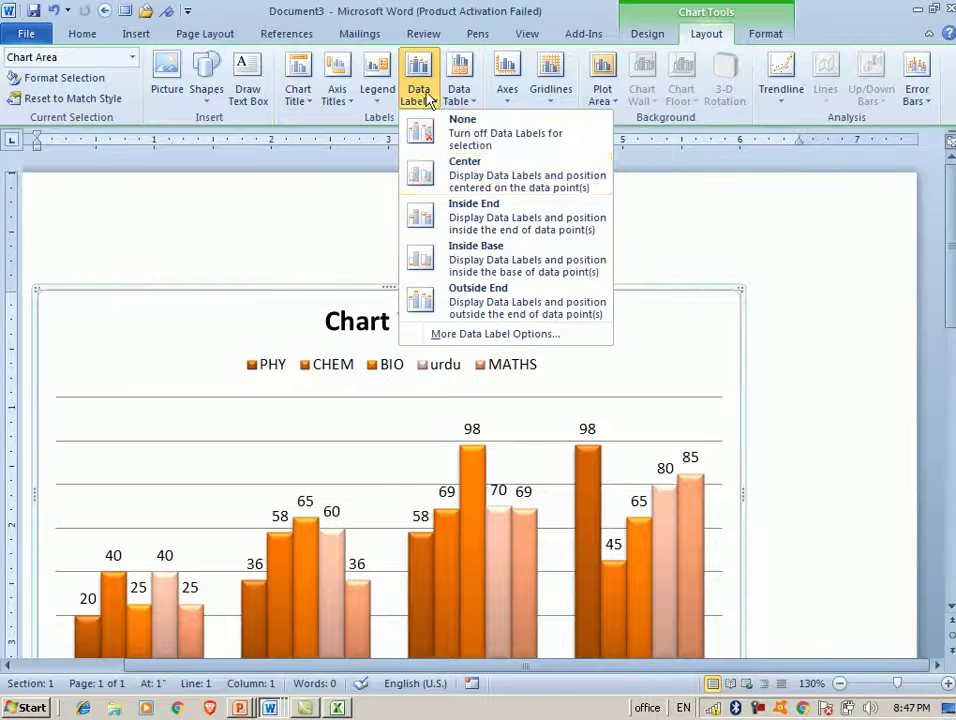
left_click(470, 166)
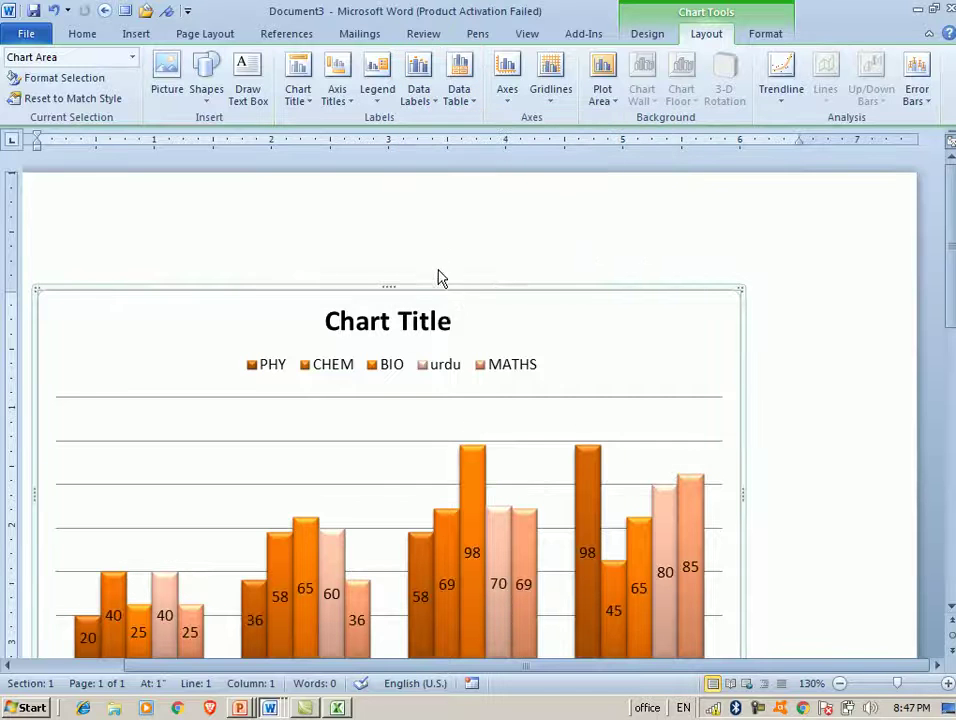
left_click(381, 97)
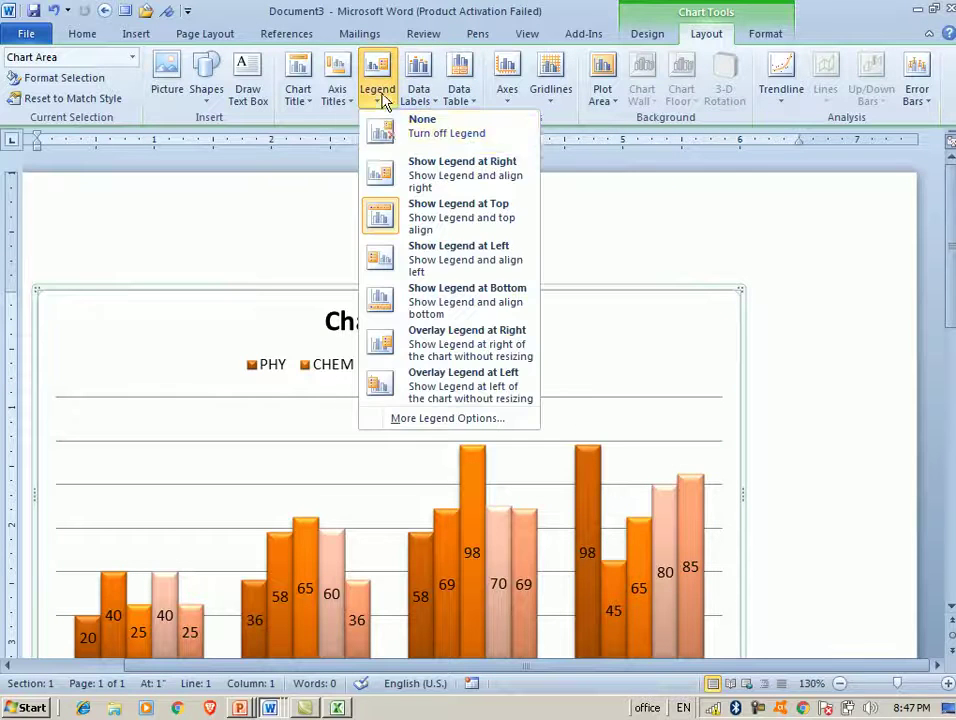
left_click(398, 172)
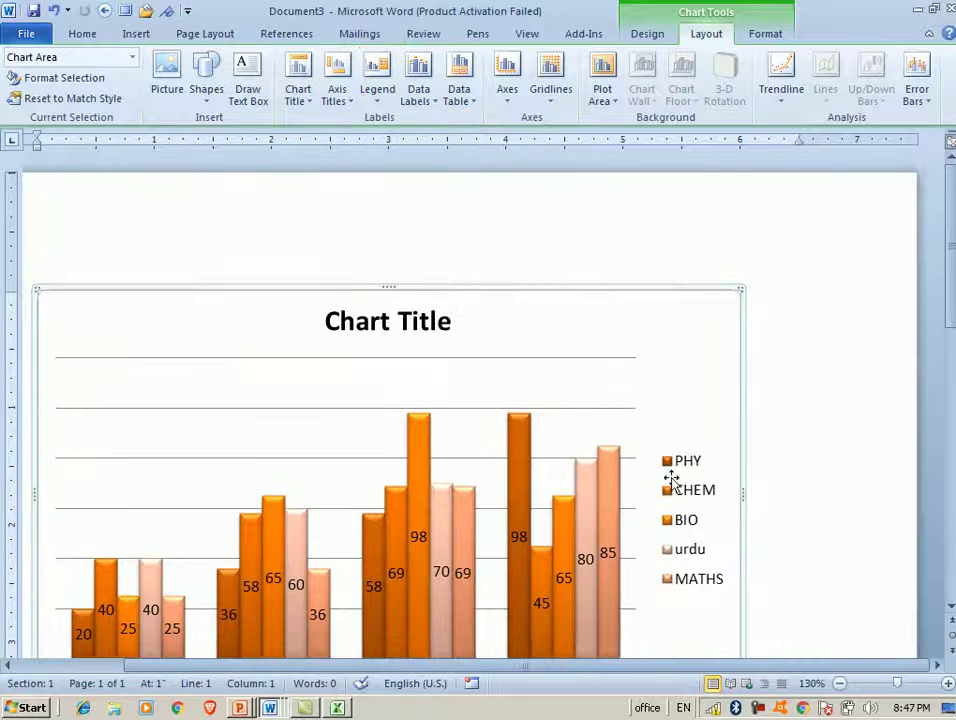
left_click(418, 92)
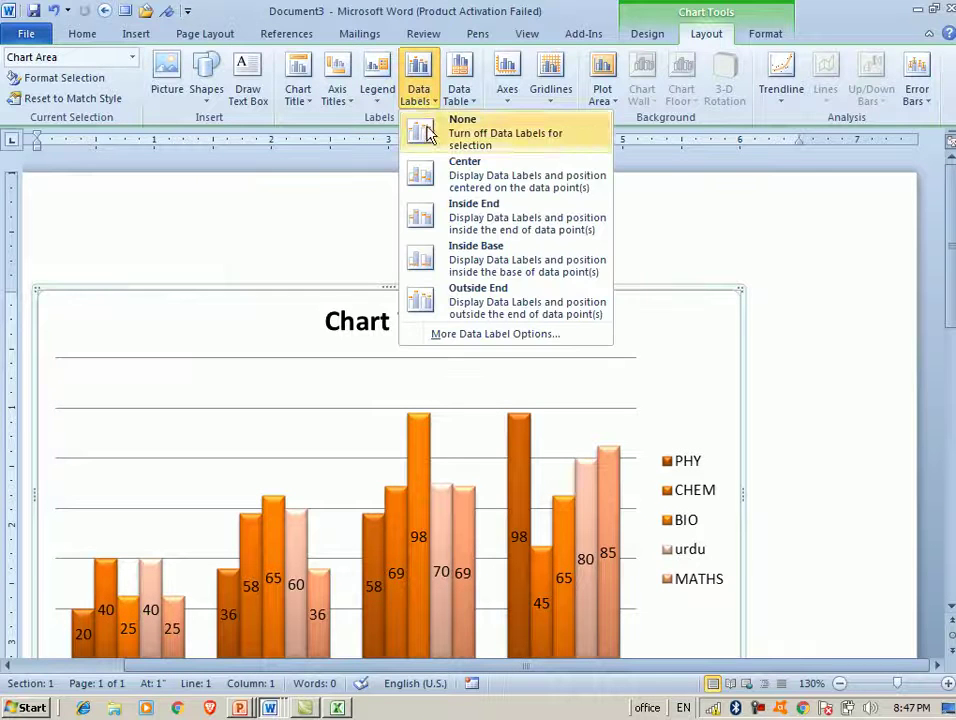
left_click(437, 172)
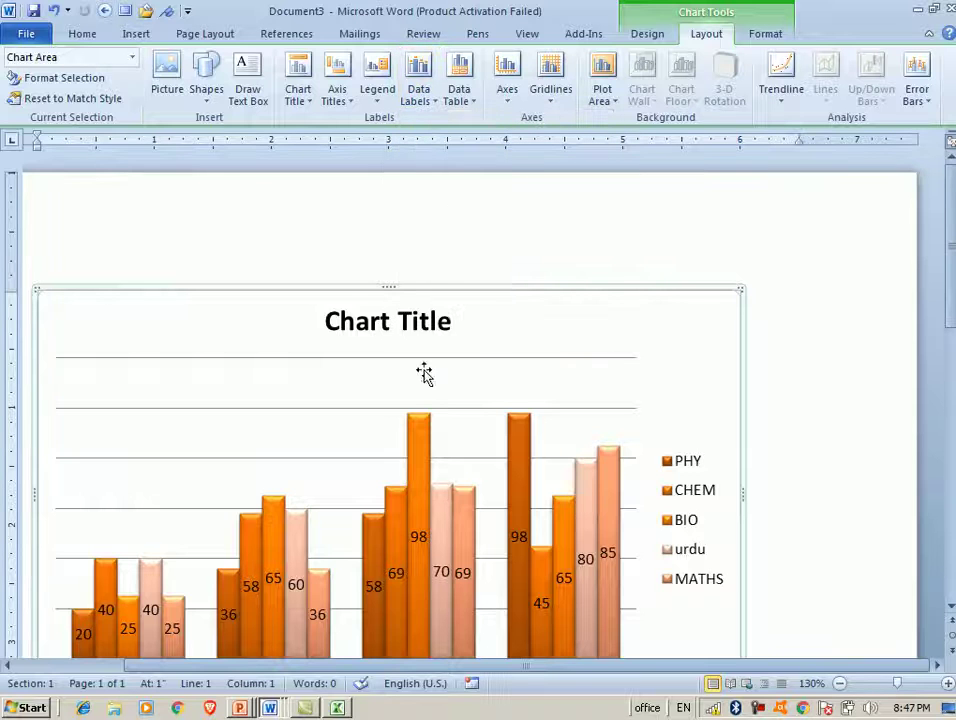
- Replace the chart title text with "Student's Marks"
left_click(385, 322)
double_click(379, 325)
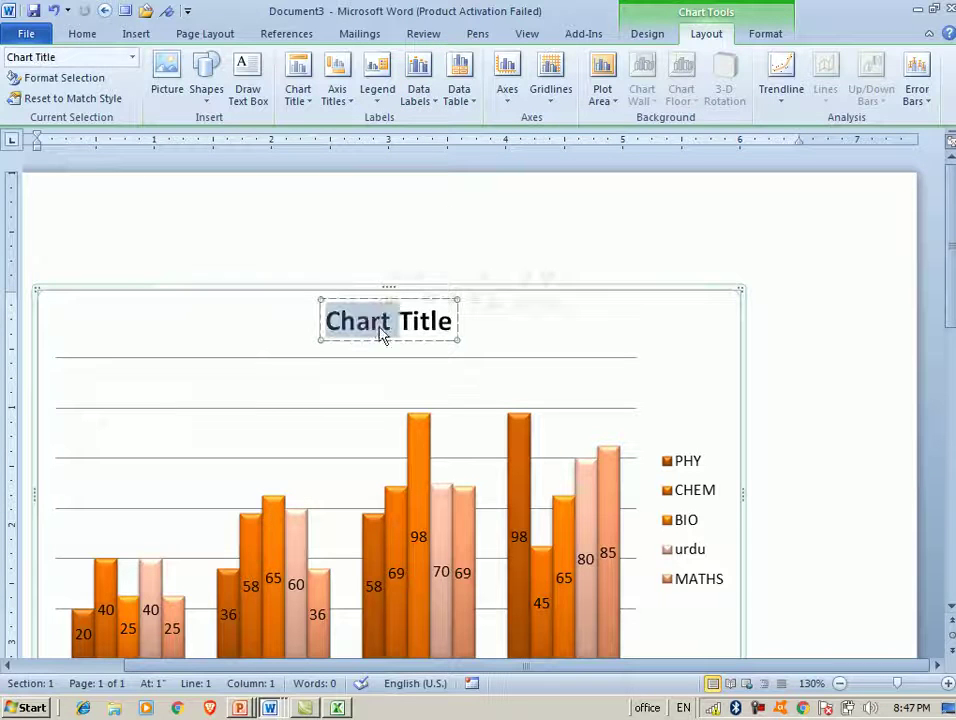
left_click(412, 343)
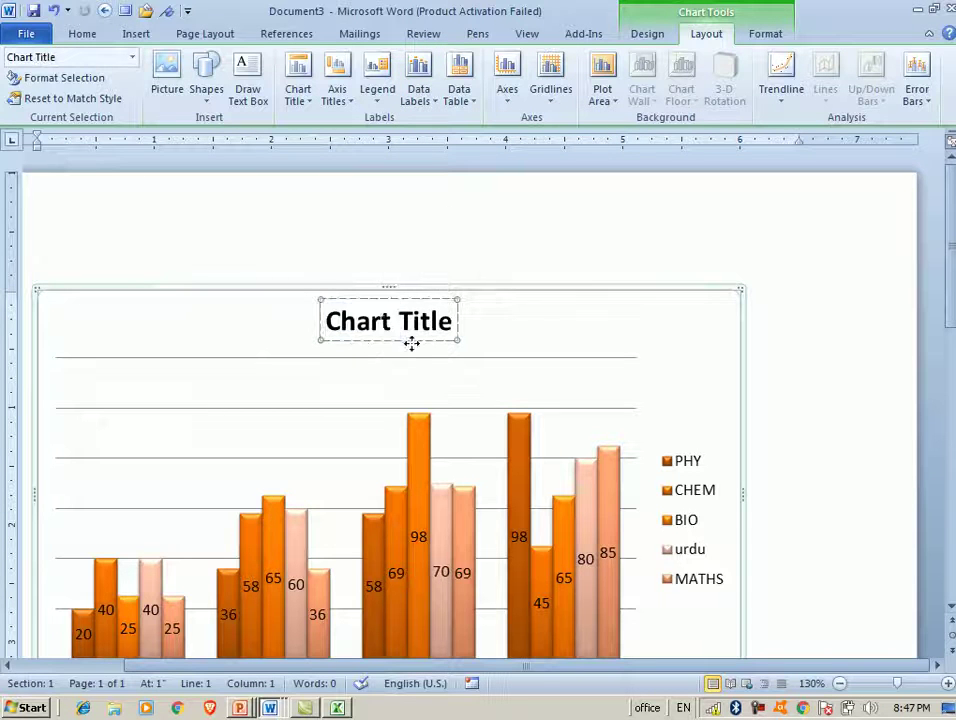
key("ctrl+a")
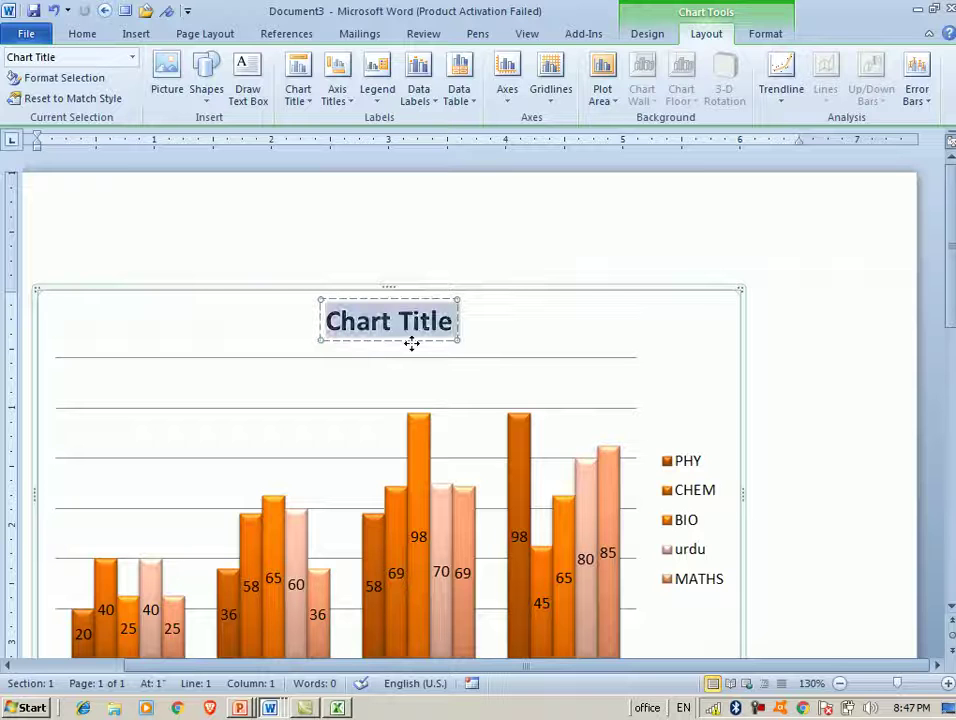
type("Student's")
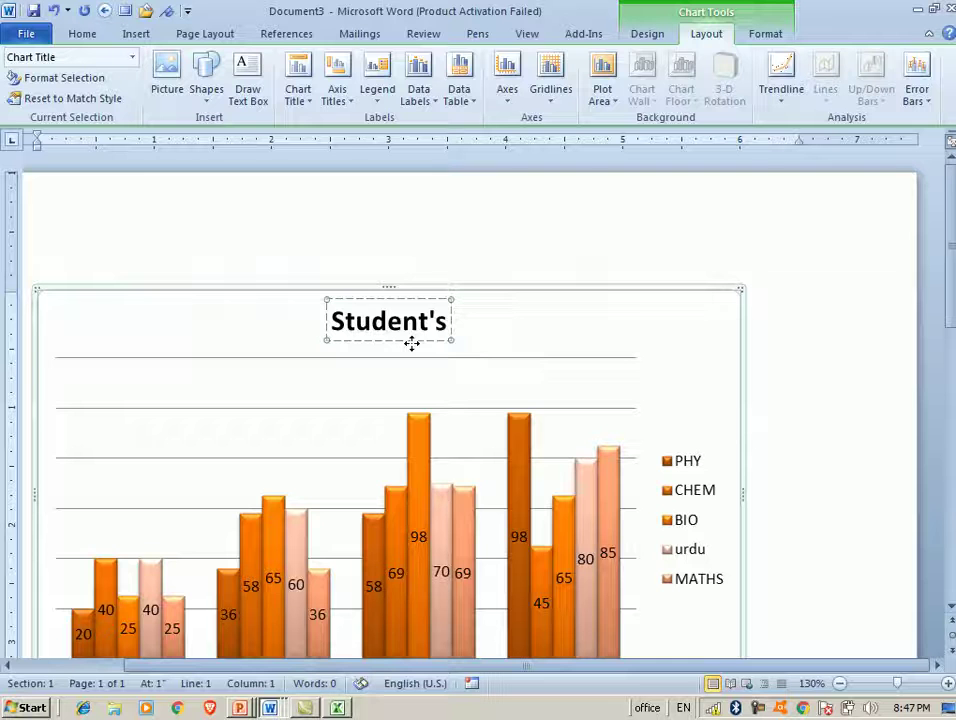
type(" Marks")
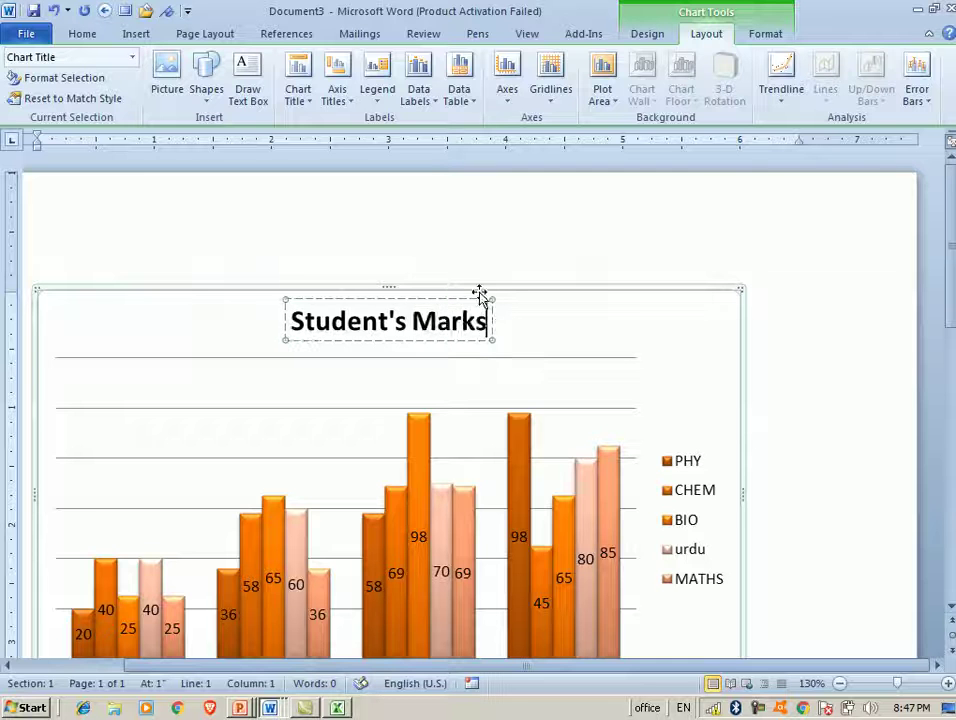
- Remove the chart title and add a new one as a centered overlay title
left_click(302, 104)
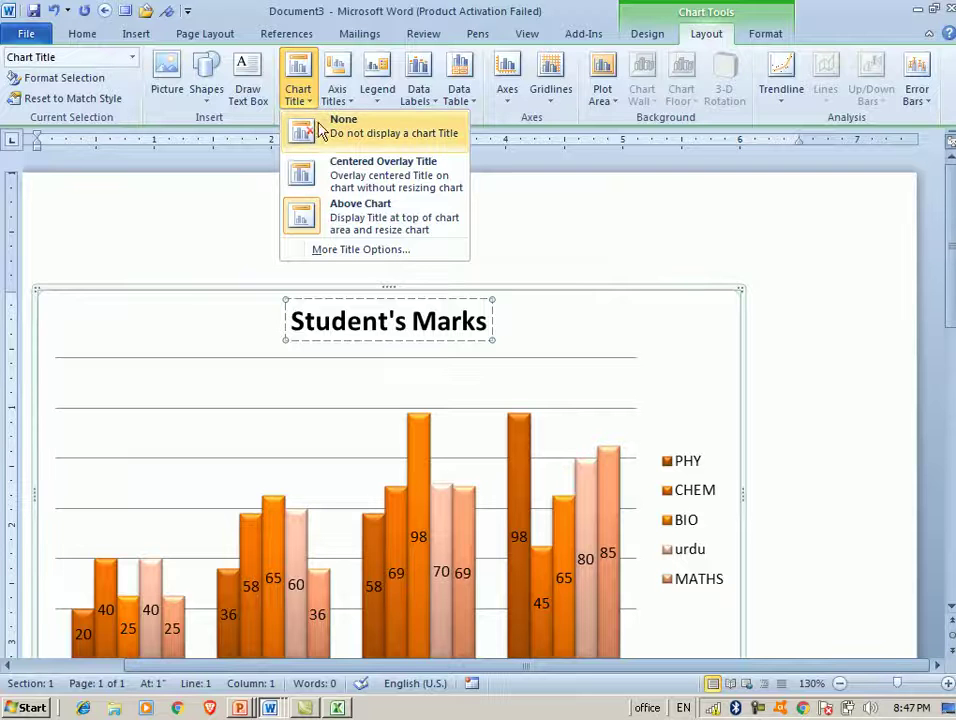
left_click(326, 135)
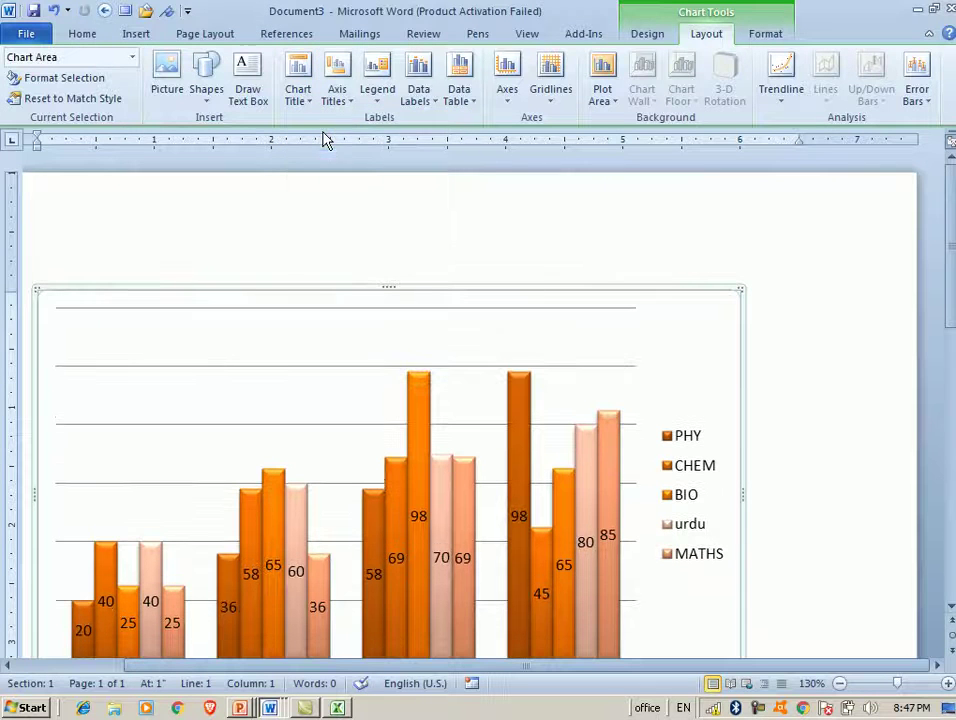
left_click(313, 110)
left_click(330, 168)
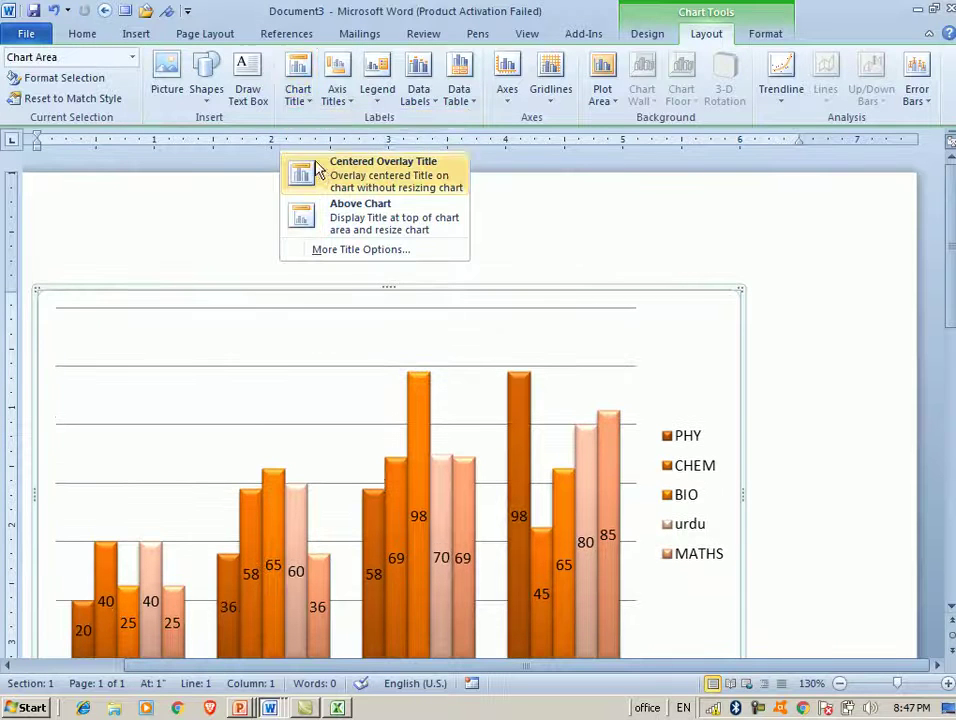
- Try the title position above the chart, and return the title to the centered overlay position
left_click(299, 105)
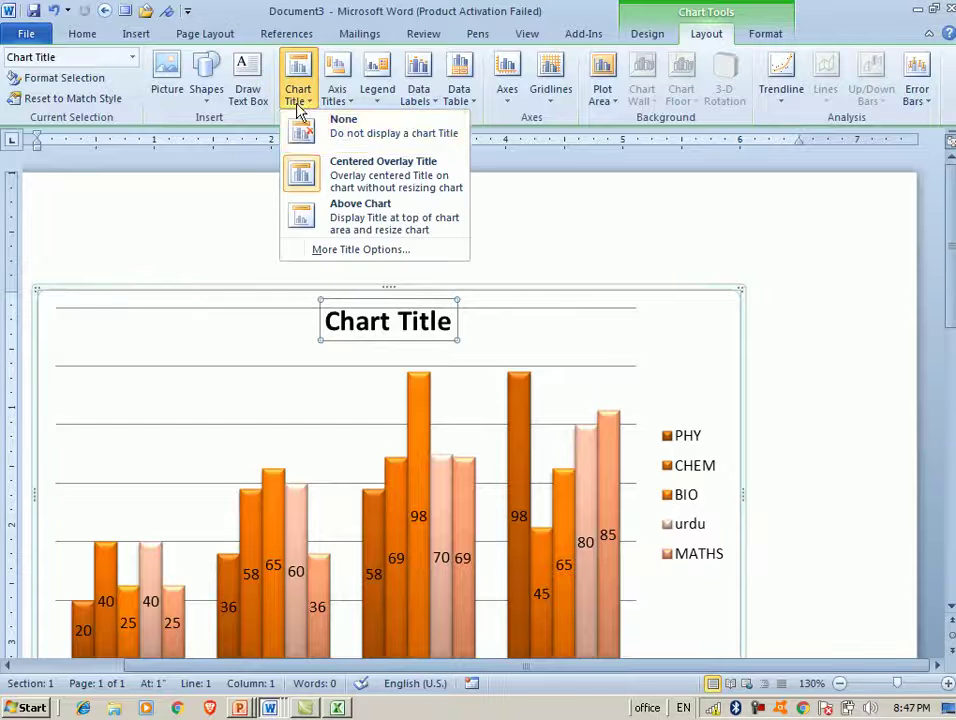
left_click(310, 215)
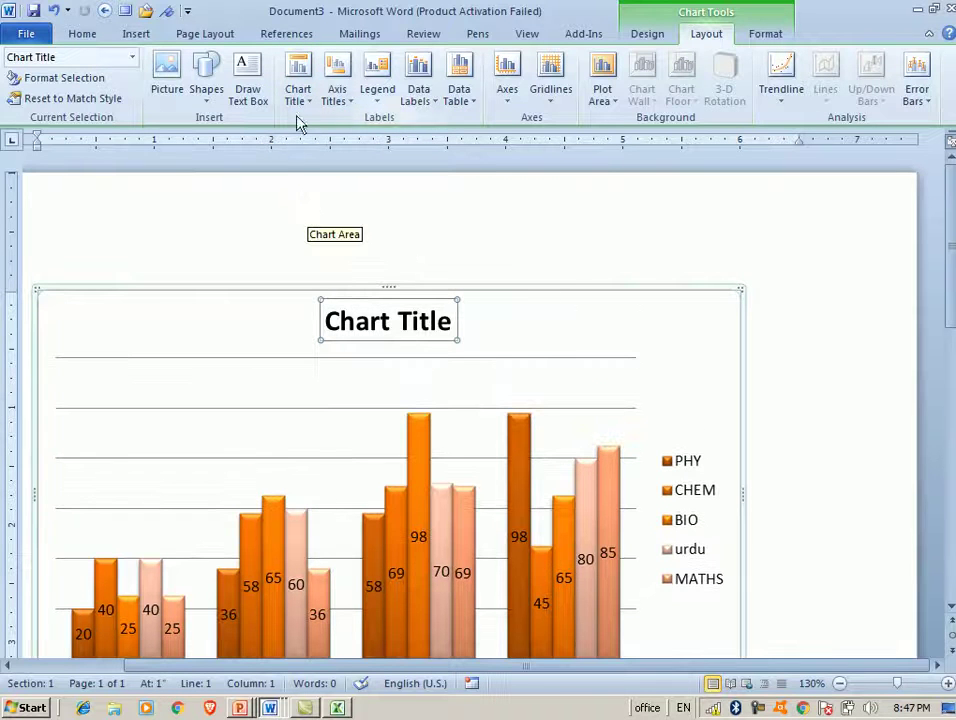
left_click(299, 100)
left_click(312, 172)
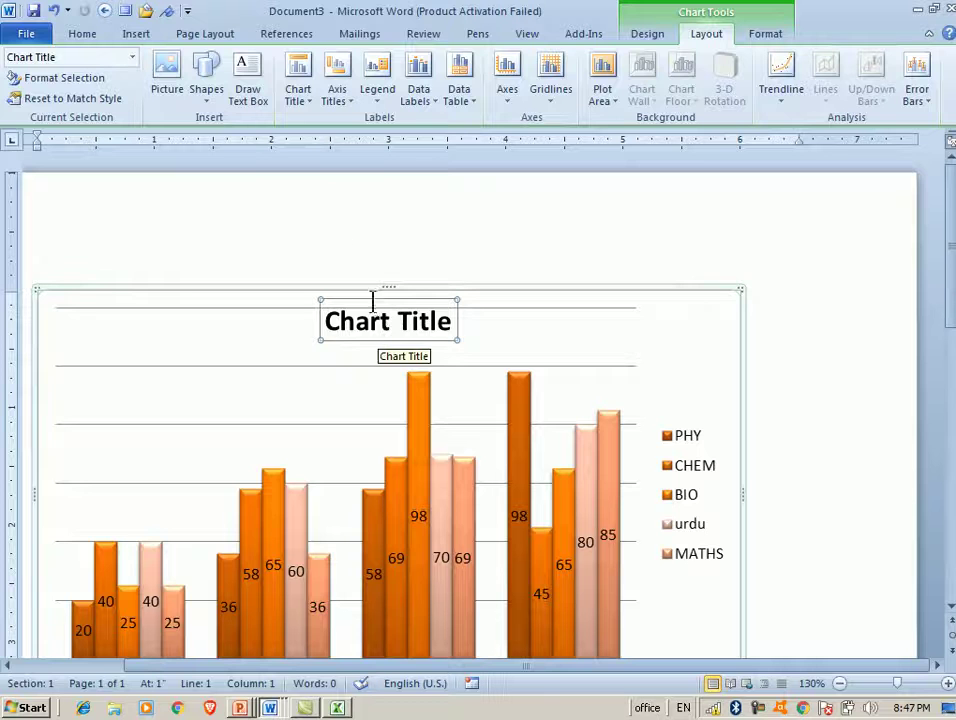
left_click(338, 100)
mouse_move(372, 124)
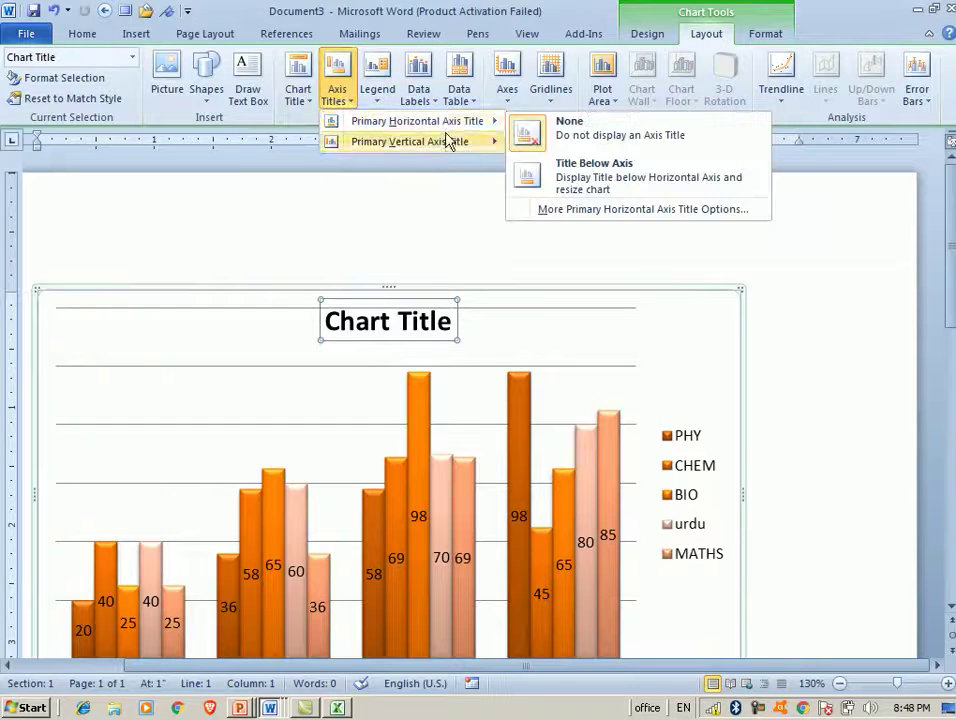
left_click(855, 271)
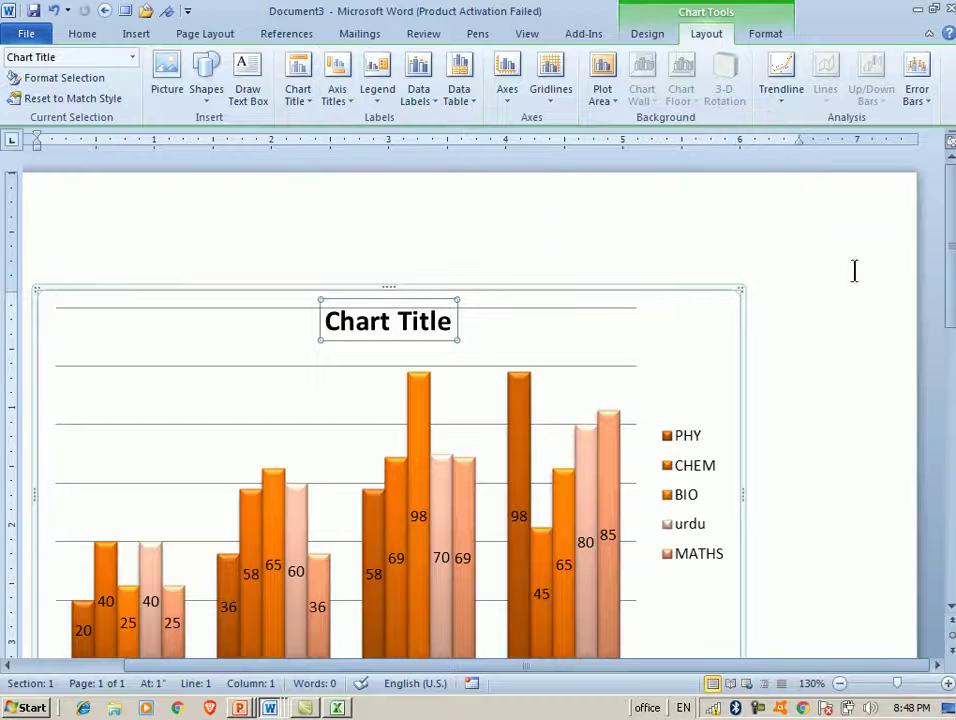
- Add a primary horizontal axis title below the axis and a primary vertical axis title with vertical text
left_click(839, 684)
left_click(839, 684)
left_click(839, 684)
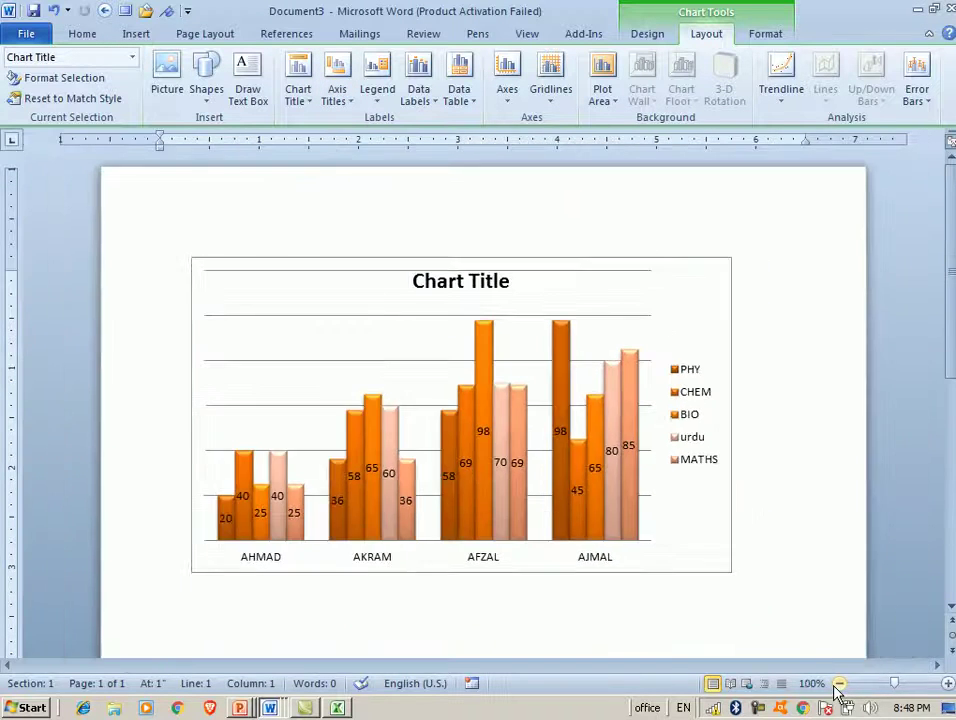
left_click(410, 104)
left_click(337, 95)
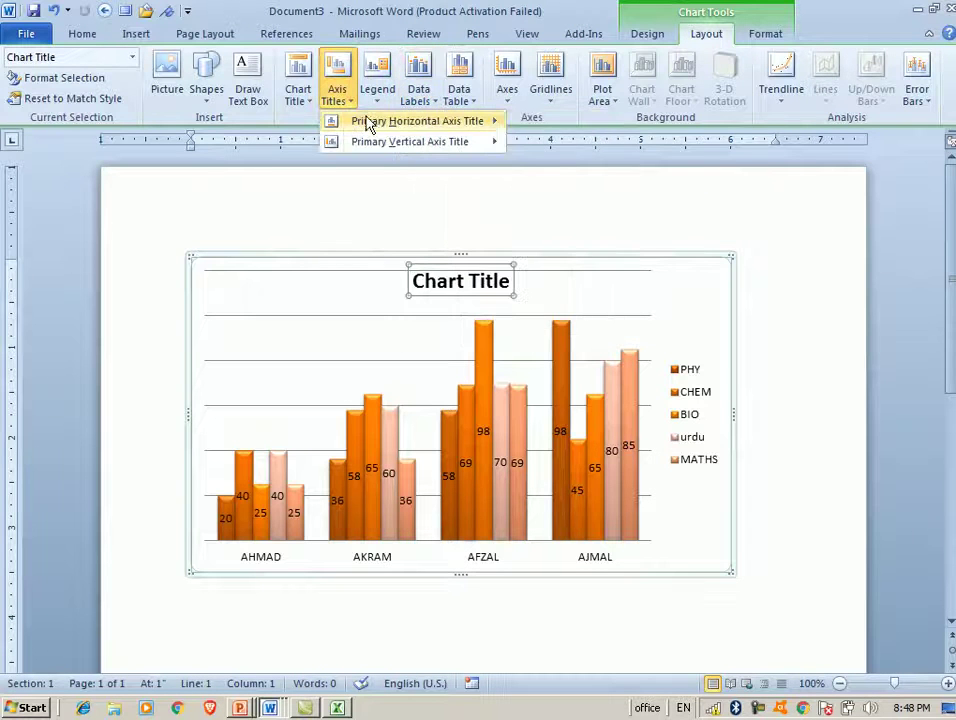
mouse_move(400, 121)
left_click(560, 131)
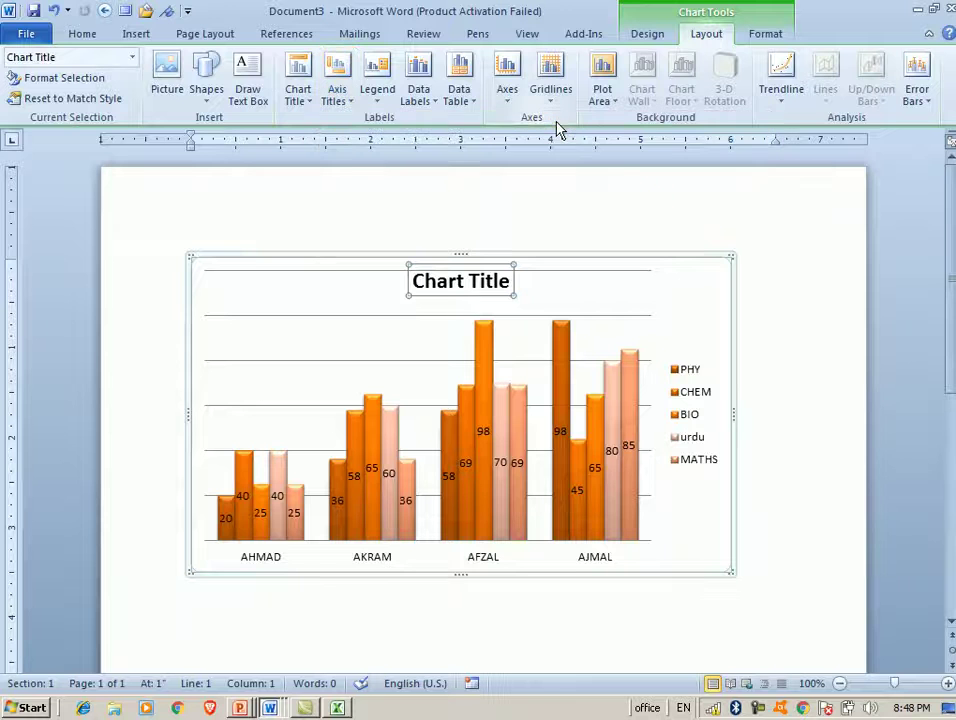
left_click(336, 100)
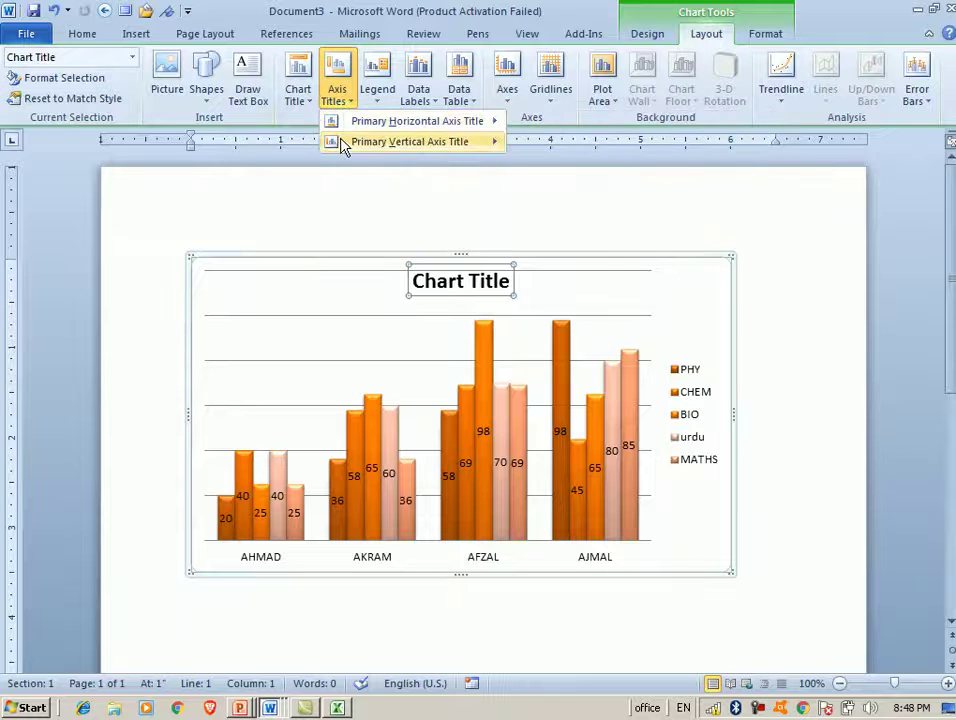
mouse_move(343, 146)
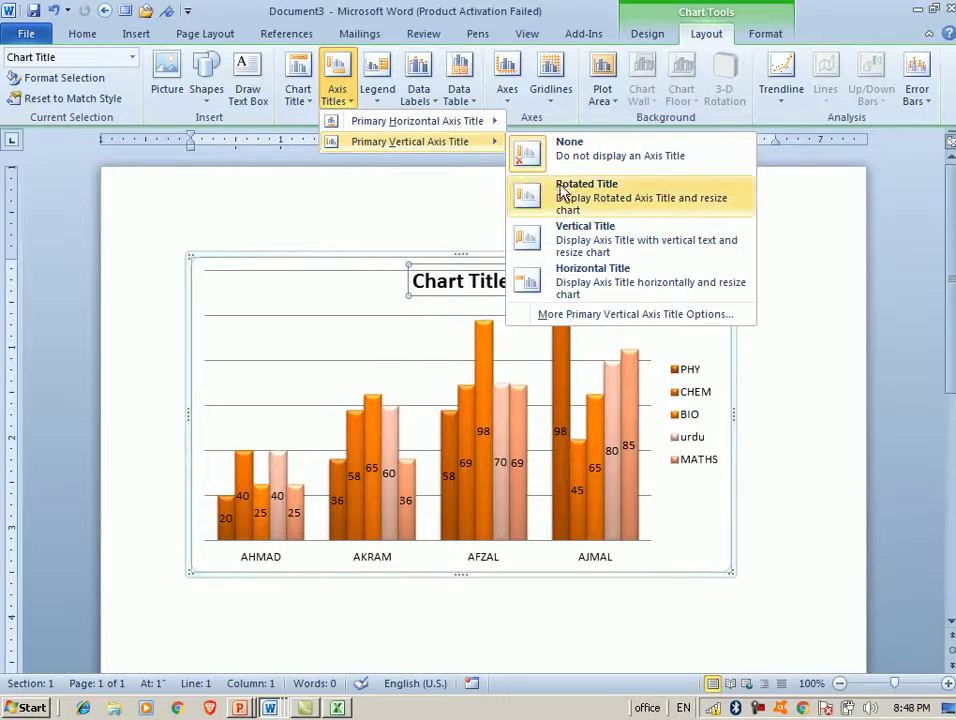
mouse_move(342, 122)
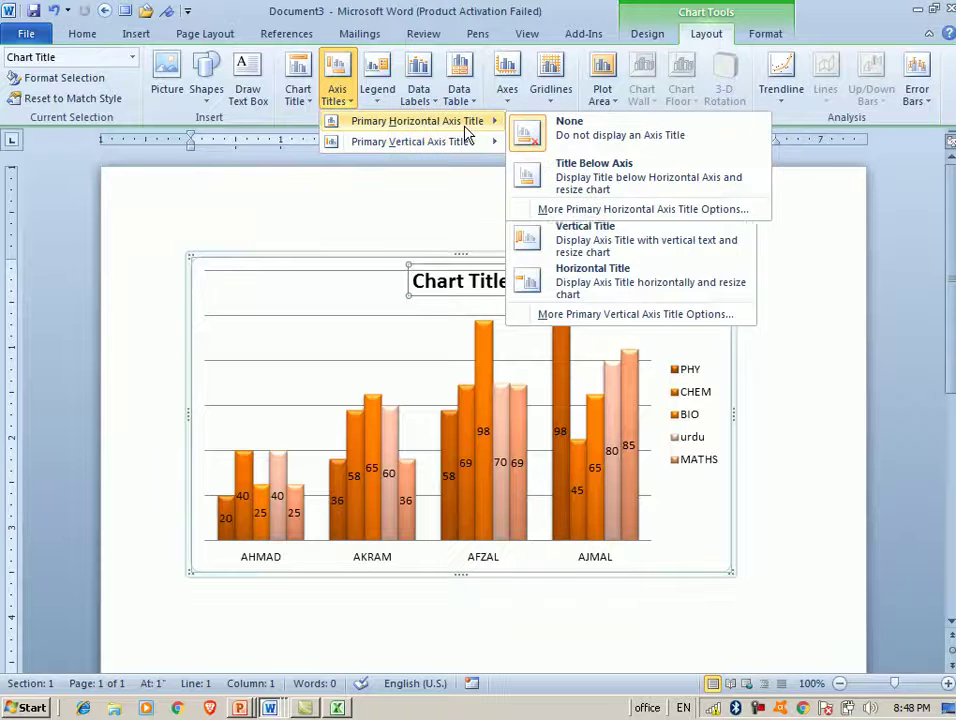
left_click(587, 181)
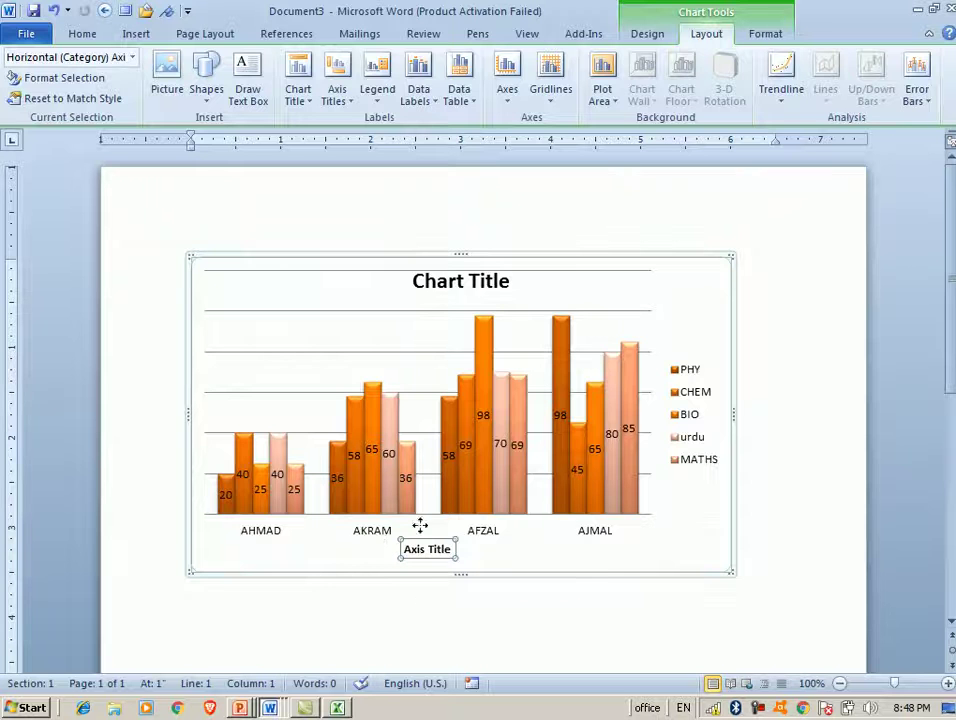
left_click(343, 104)
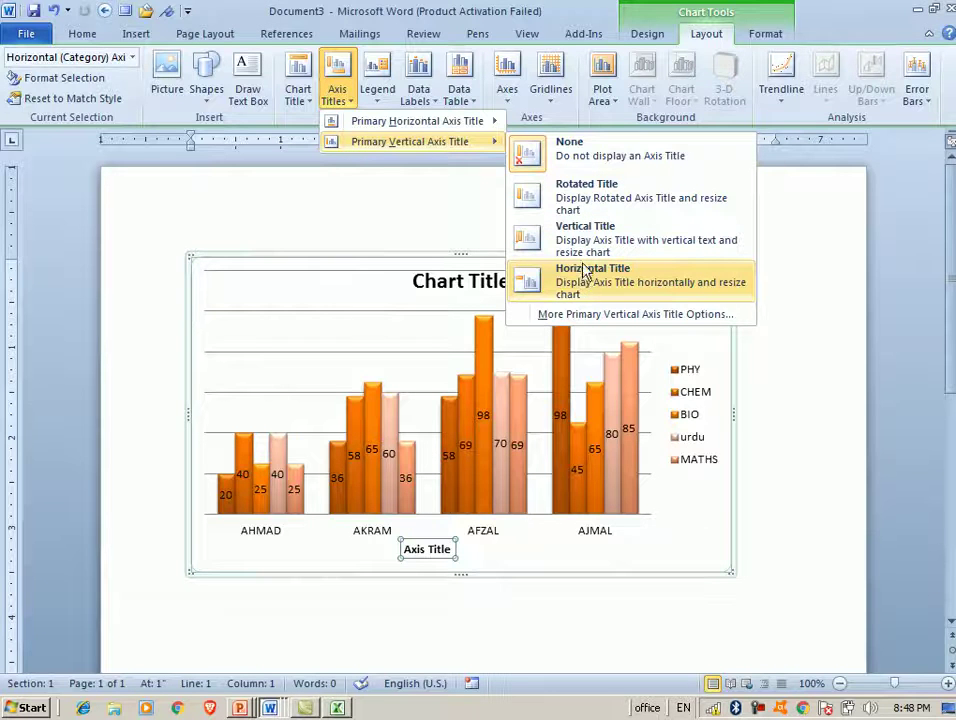
left_click(580, 242)
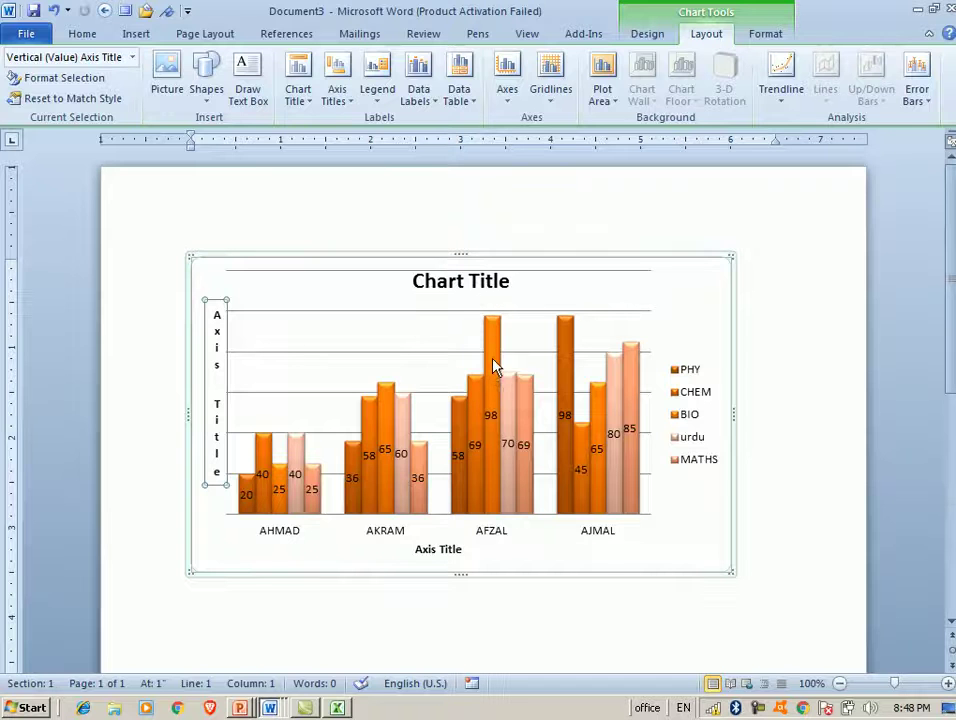
- Format the chart's major gridlines as gradient lines with the preset colors running from dark blue through purple and red to orange
double_click(405, 318)
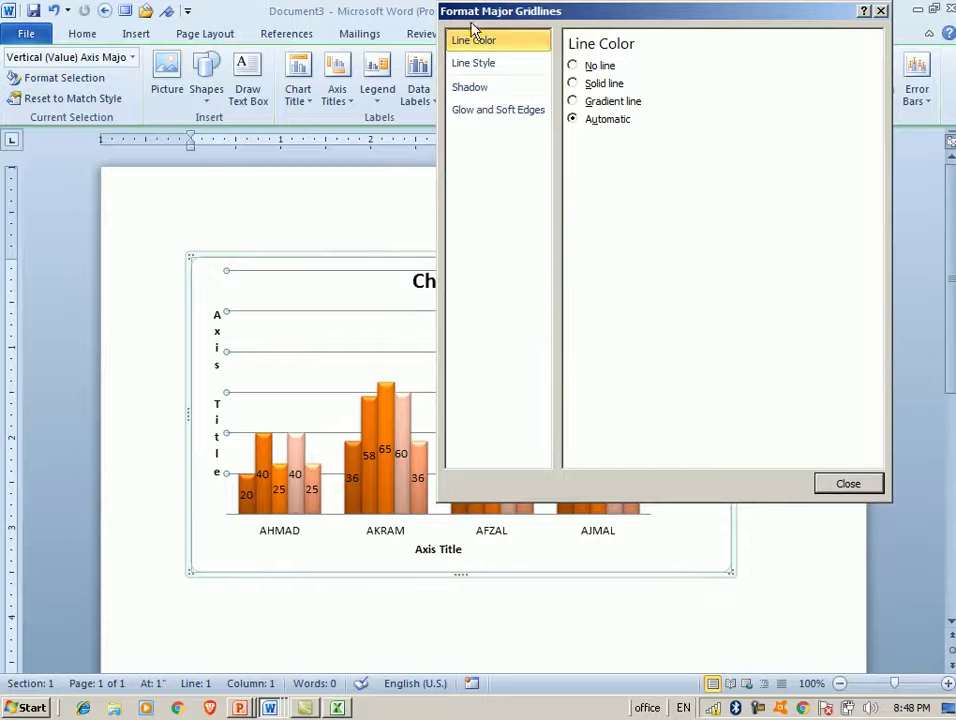
left_click_drag(538, 14, 490, 34)
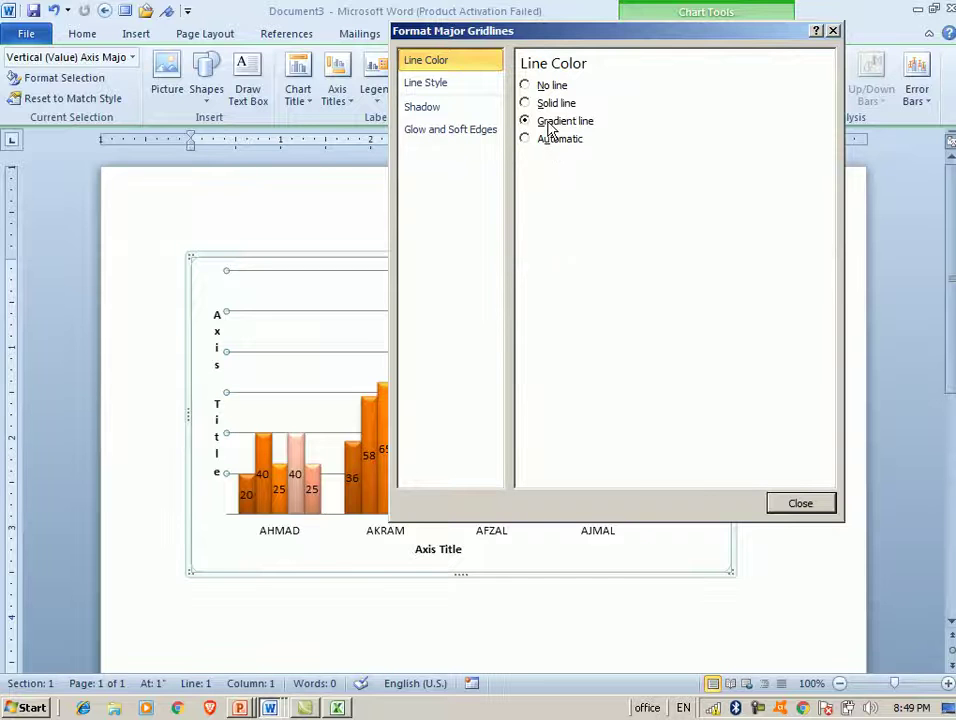
left_click(637, 161)
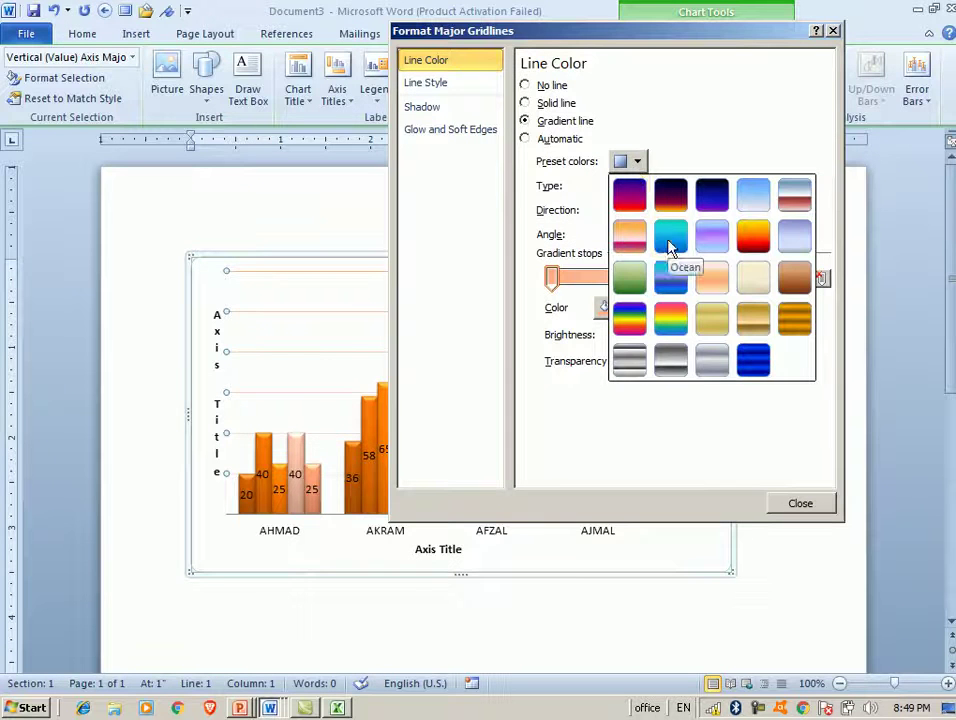
key("Escape")
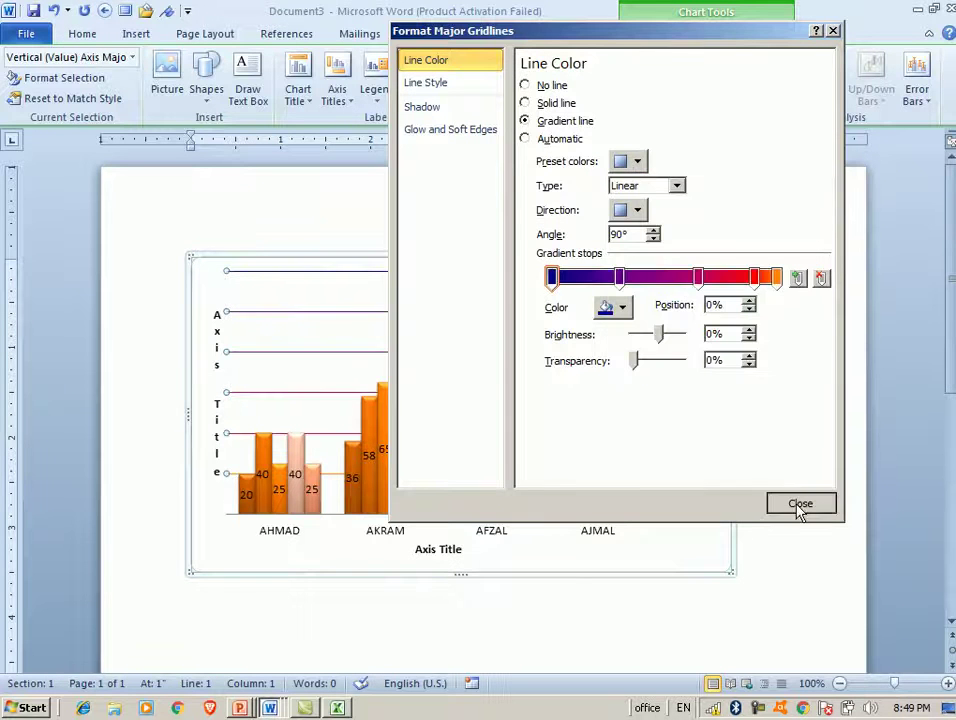
left_click(800, 503)
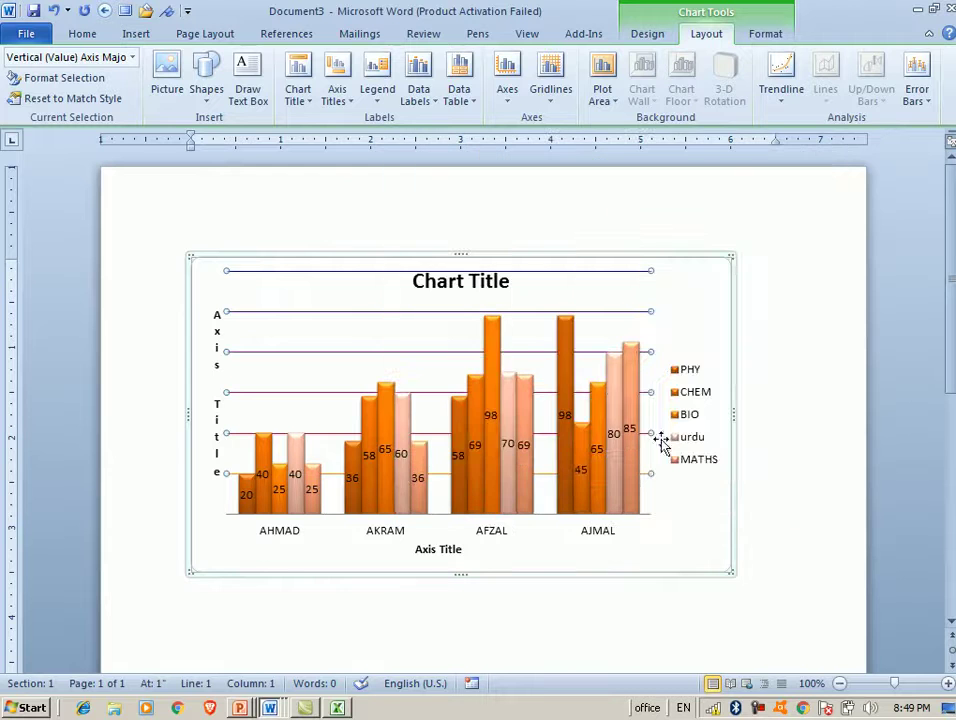
- Examine the BIO series formatting options for fill, border color, border styles, shadow, and glow and soft edges, plus the shape formatting tools
double_click(497, 358)
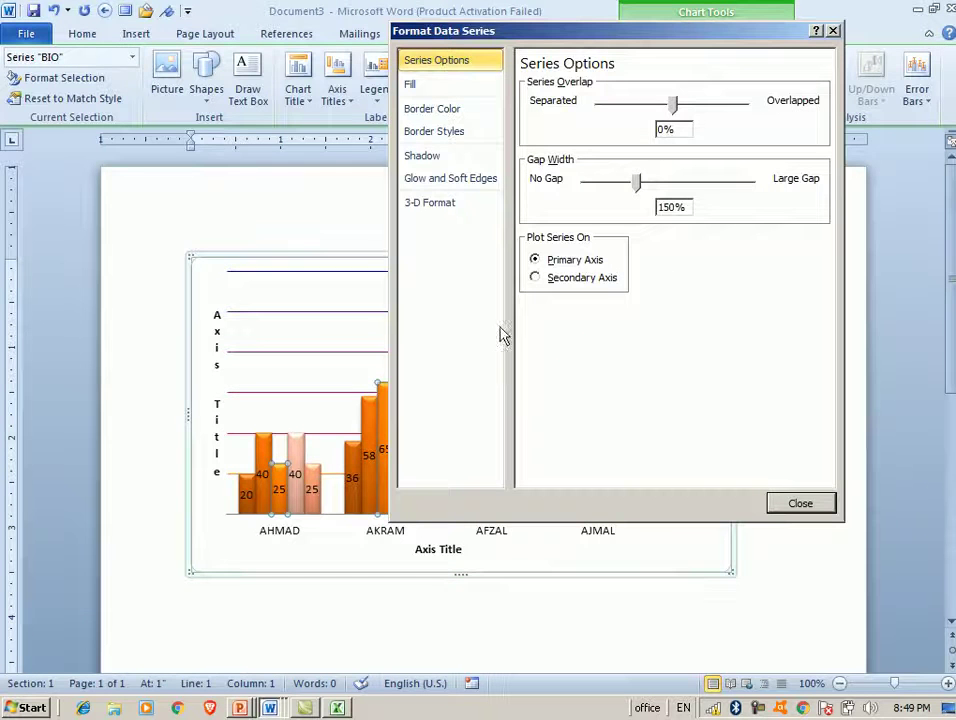
left_click(428, 92)
left_click(444, 115)
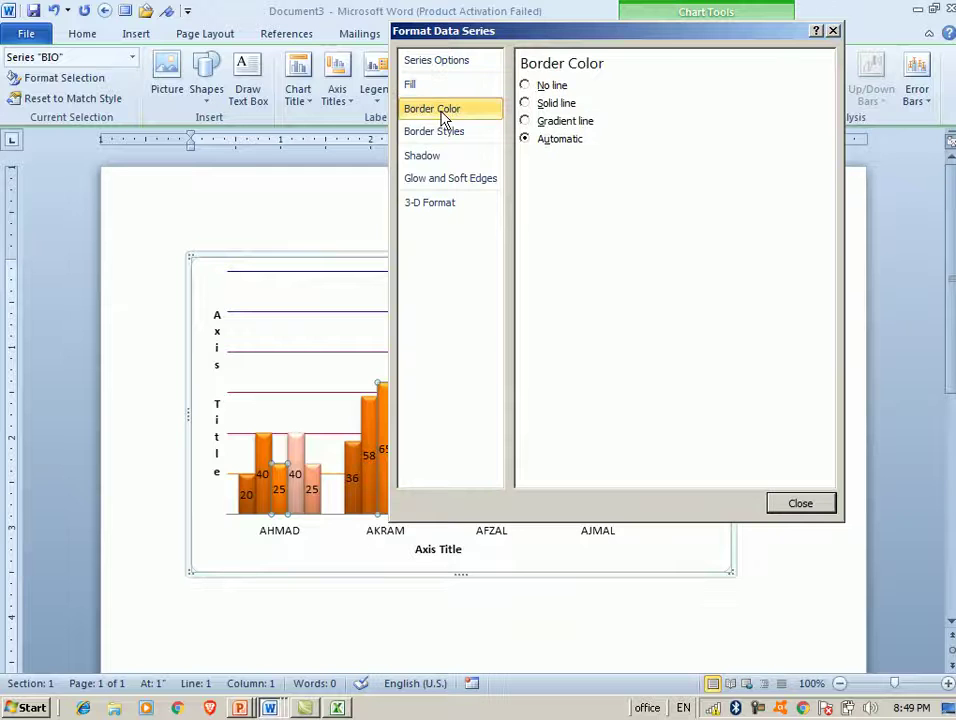
left_click(452, 136)
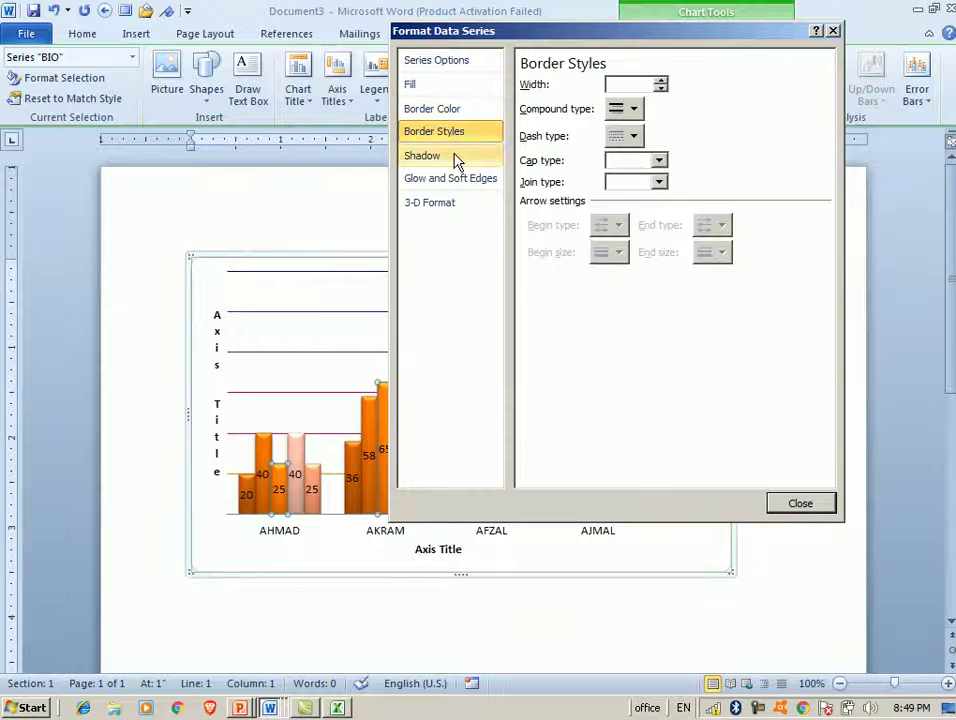
left_click(455, 157)
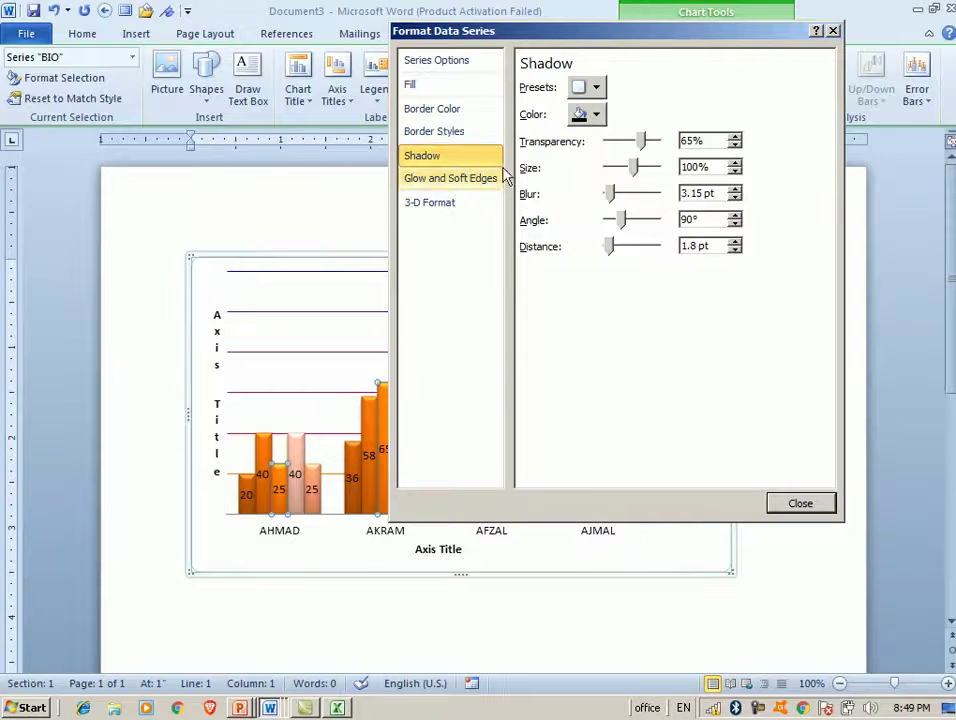
left_click(480, 182)
left_click(496, 156)
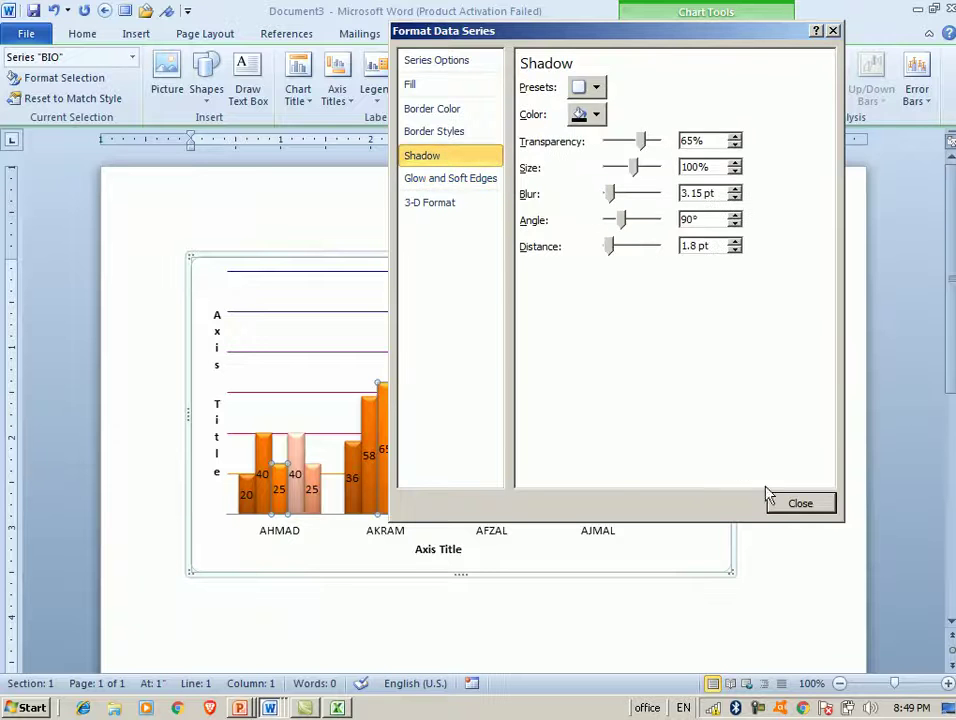
left_click(800, 503)
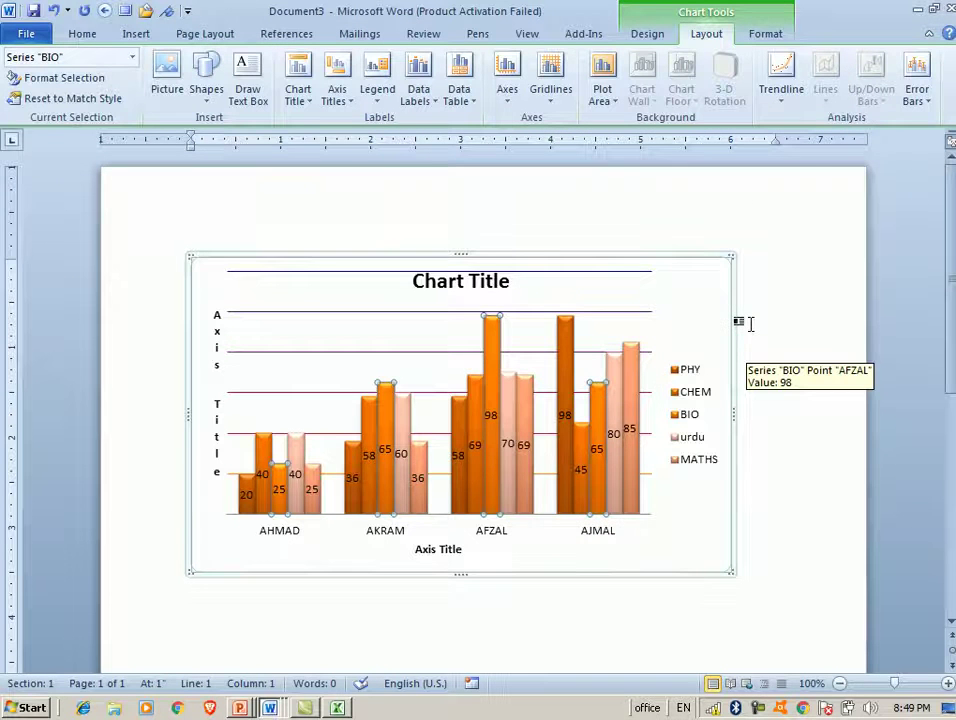
left_click(765, 33)
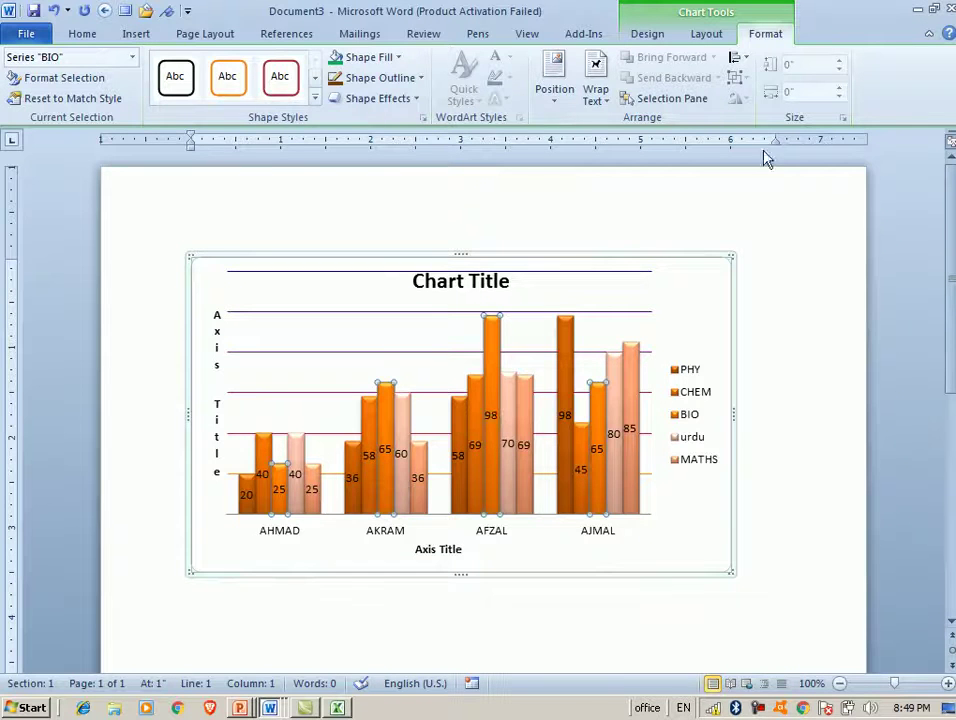
- Deselect the chart and delete the whole document content
left_click(655, 237)
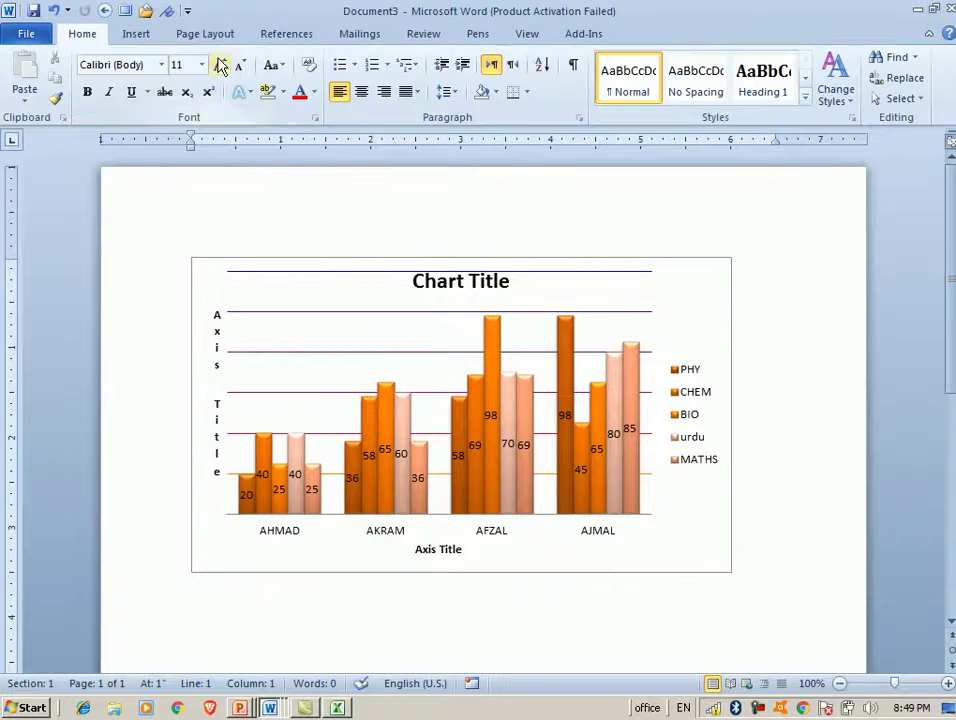
left_click(152, 38)
left_click(412, 220)
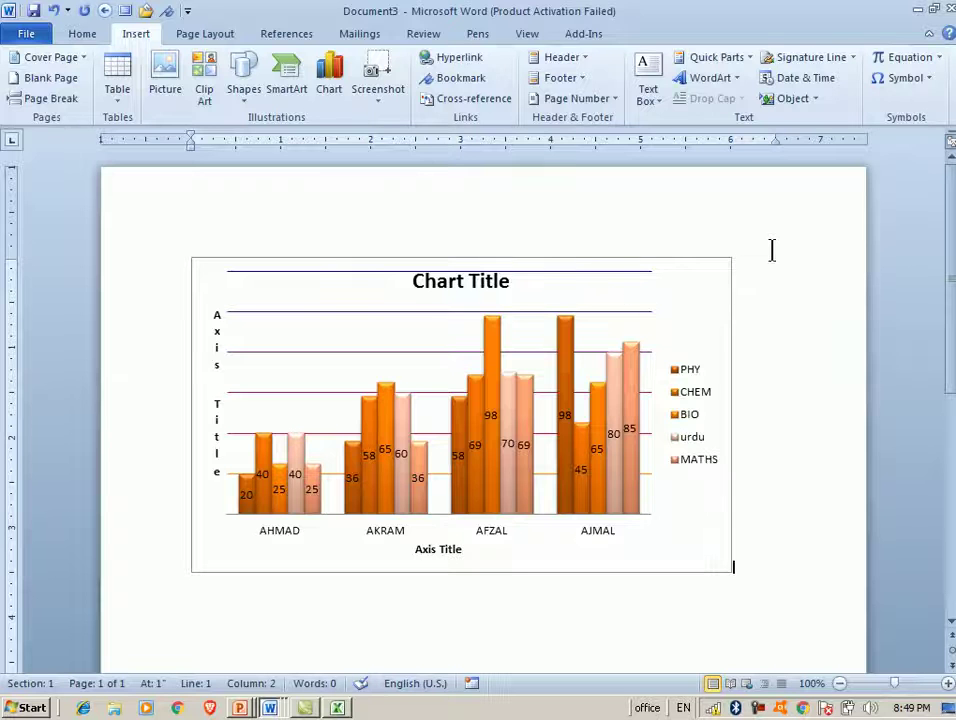
key("ctrl+a")
key("Delete")
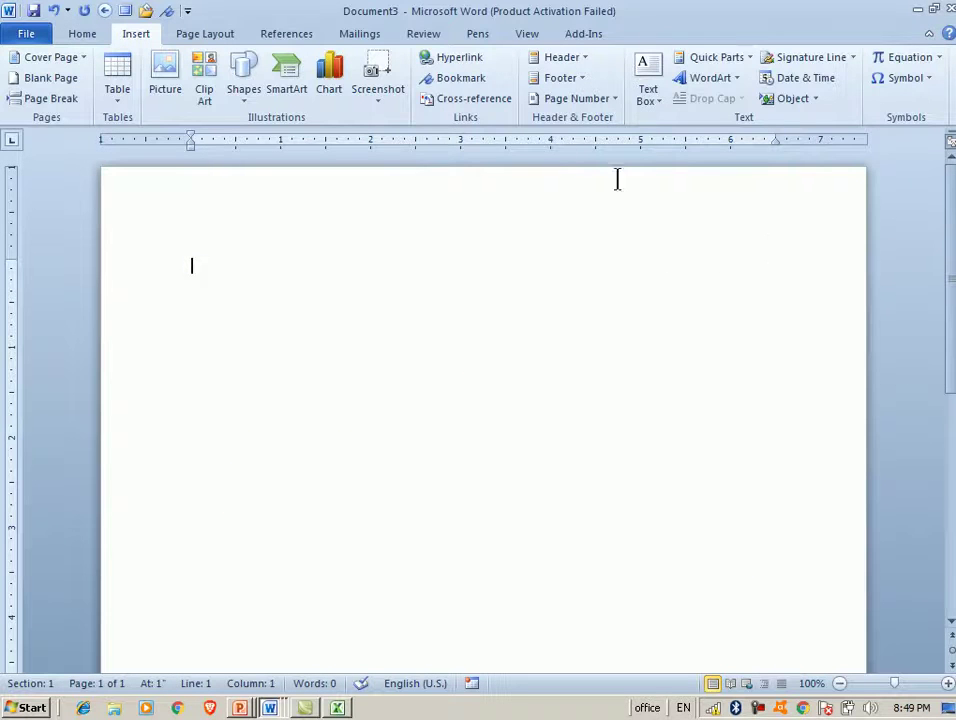
- Insert a screenshot of the open PowerPoint lecture window, and undo the insertion
left_click(380, 105)
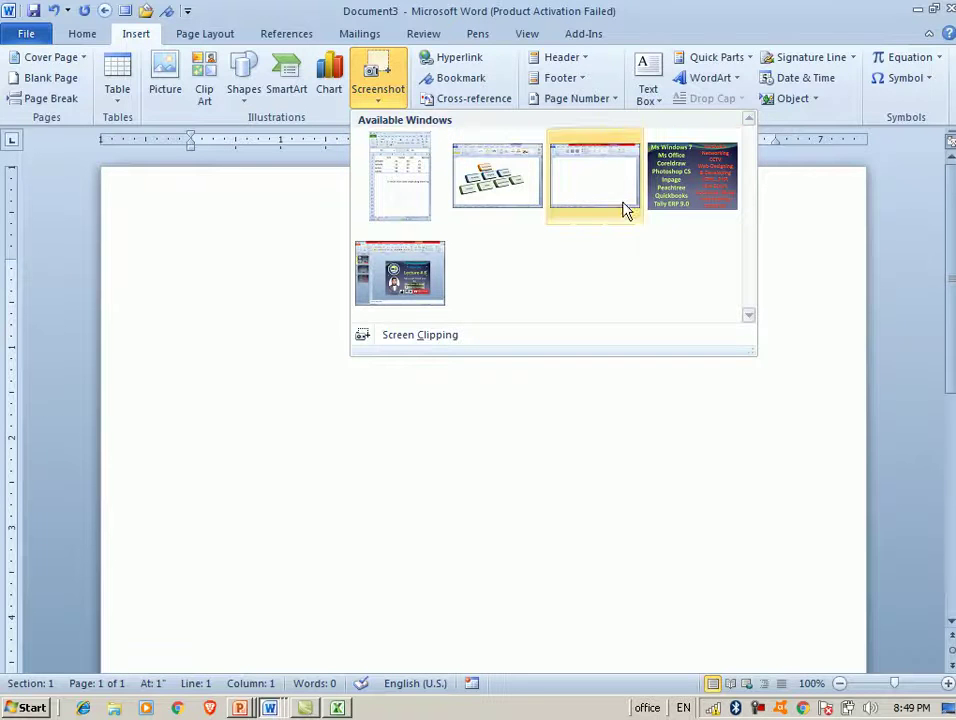
left_click(419, 282)
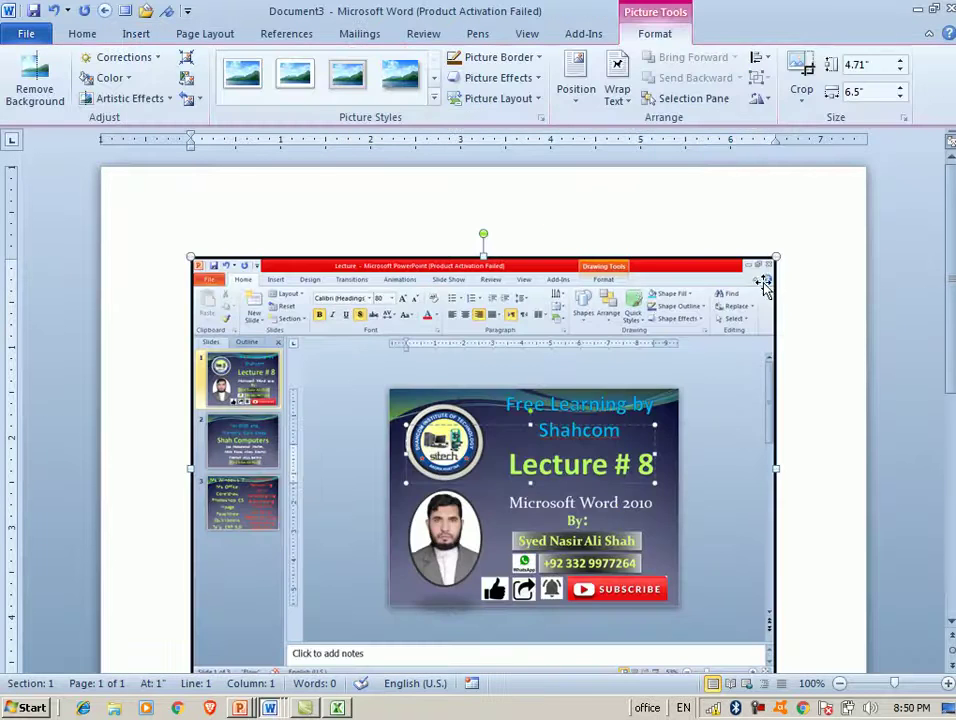
key("ctrl+z")
key("ctrl+z")
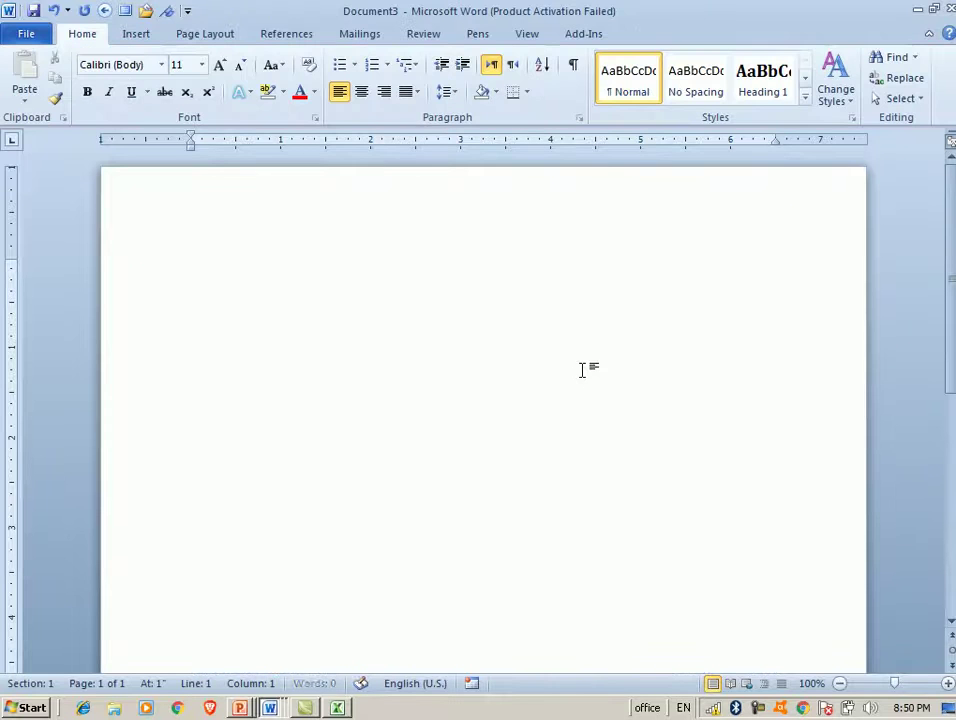
- Open and close Calculator, and check the windows available for a screenshot without inserting one
left_click(30, 708)
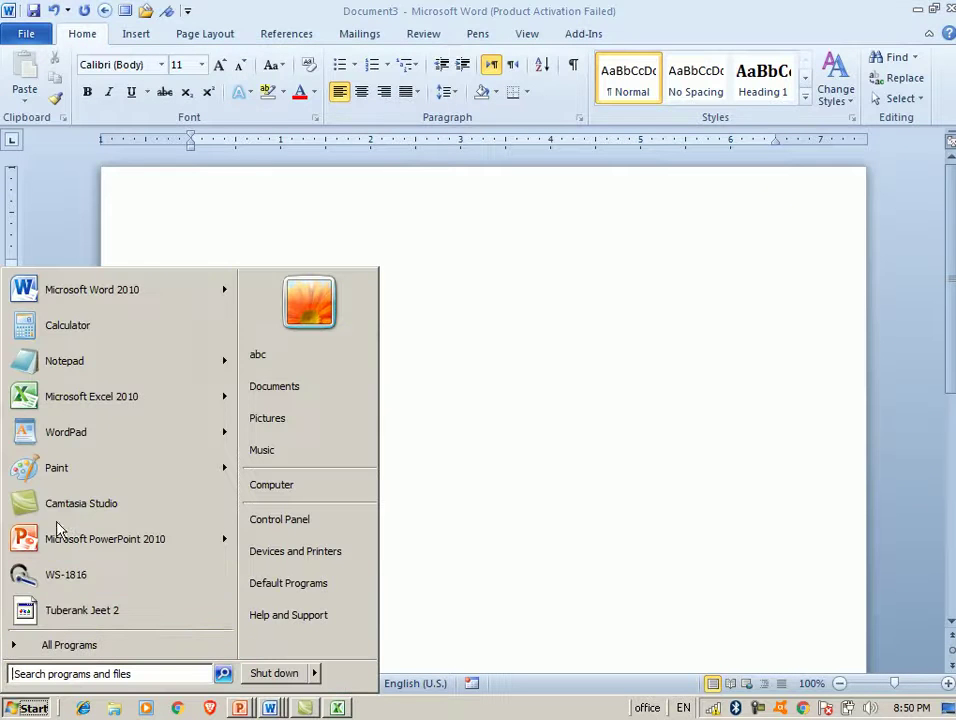
left_click(76, 328)
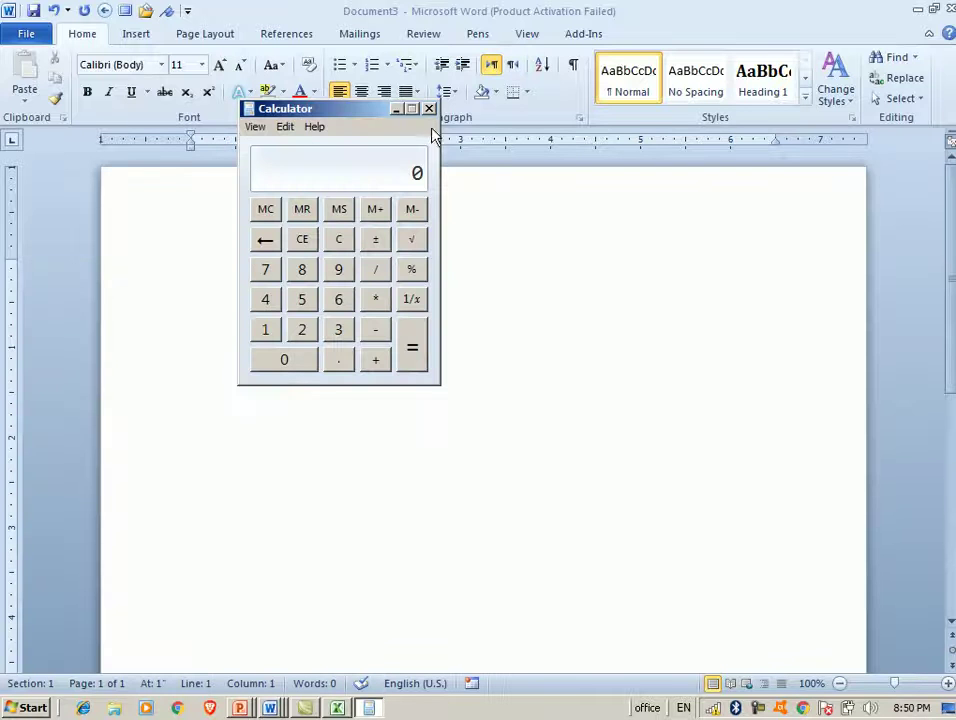
left_click(431, 110)
left_click(138, 36)
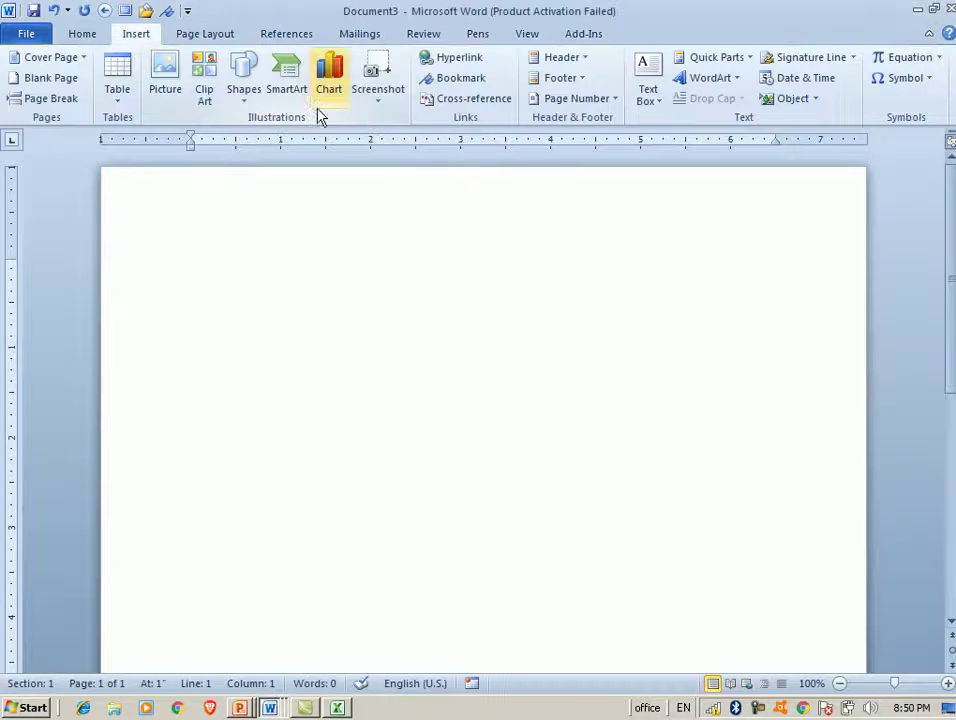
left_click(377, 98)
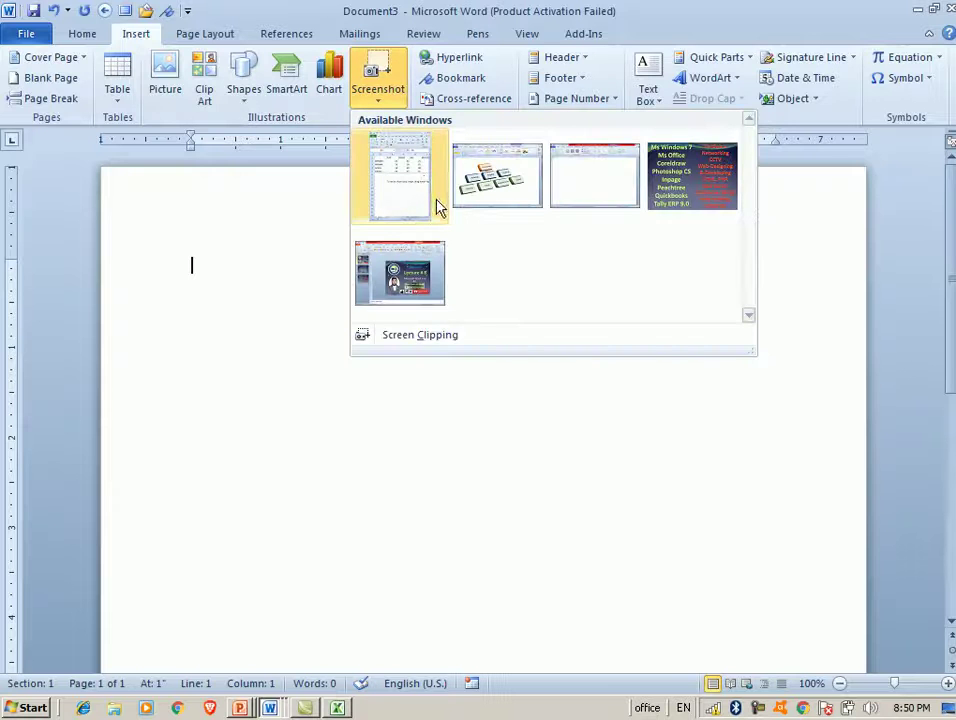
left_click(420, 430)
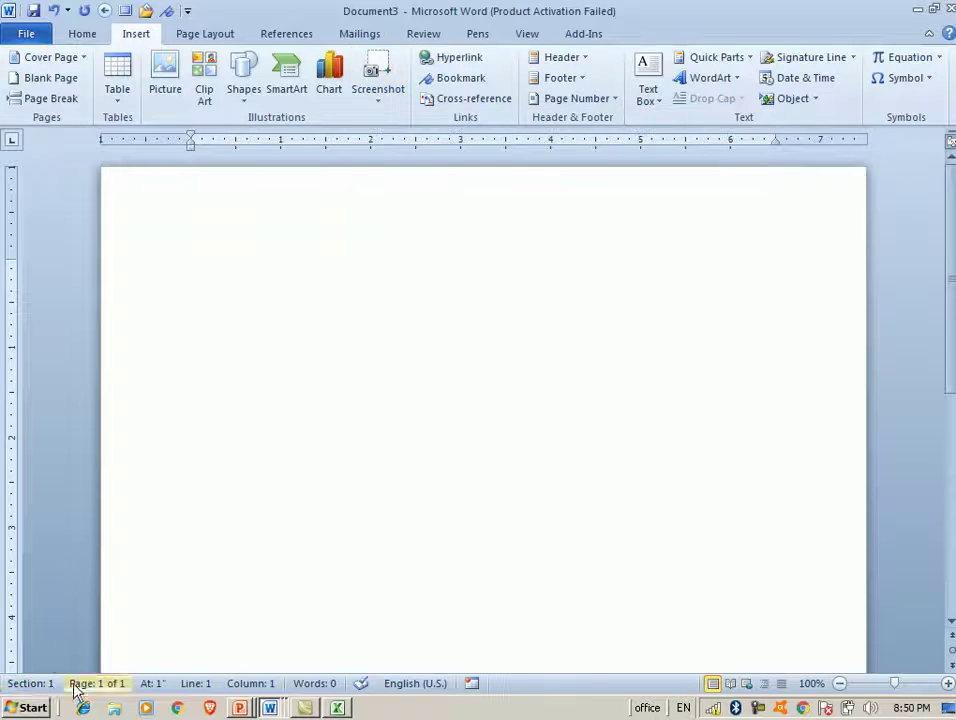
- Open Paint and close it again
left_click(38, 708)
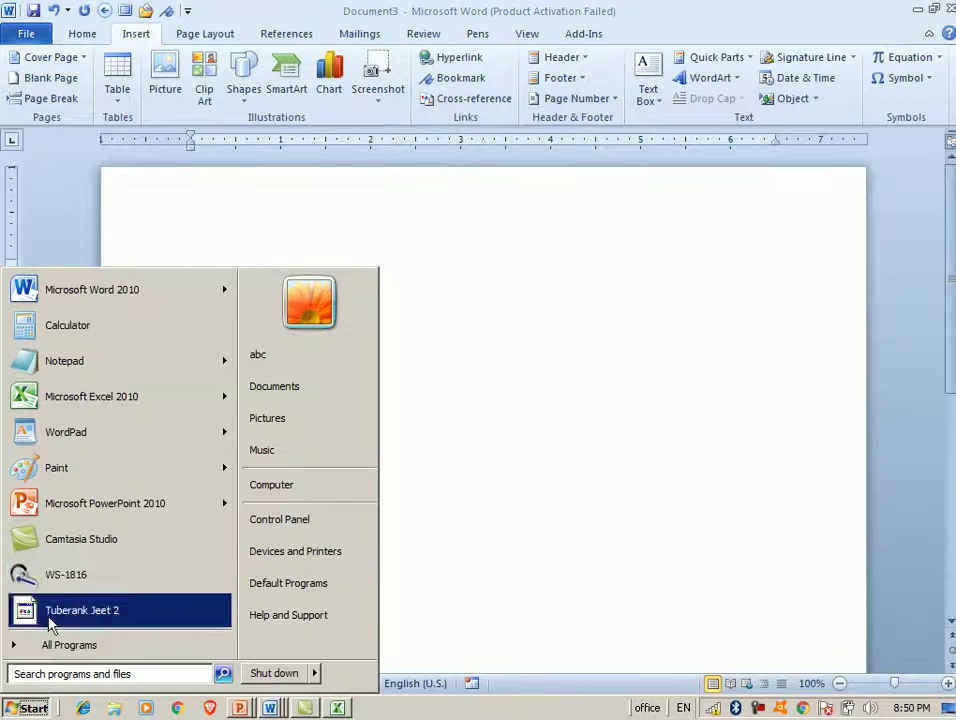
left_click(57, 468)
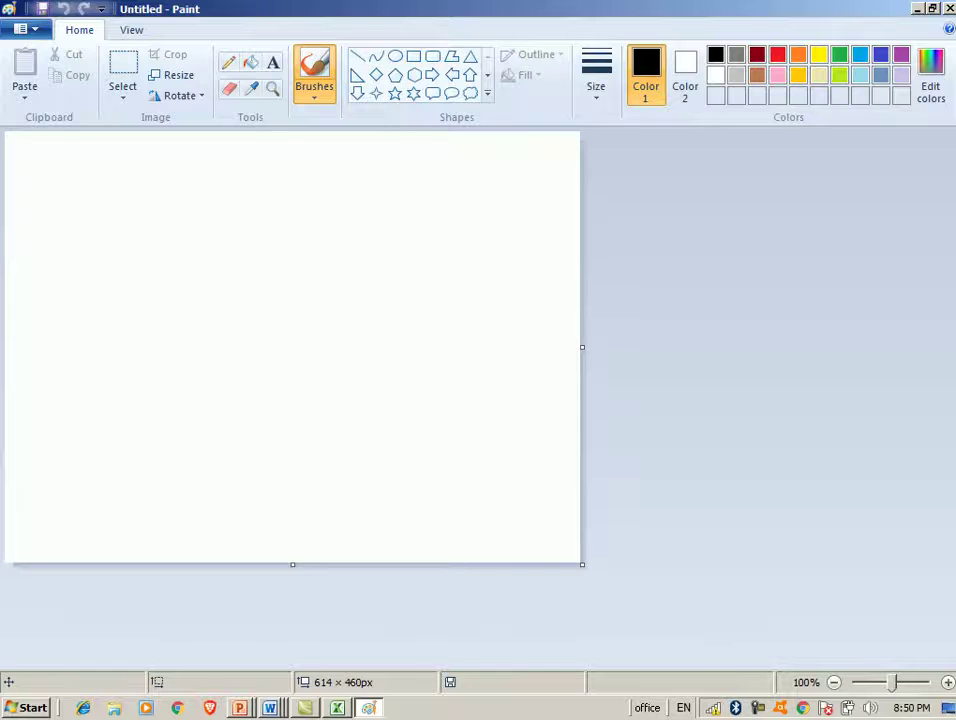
left_click(950, 8)
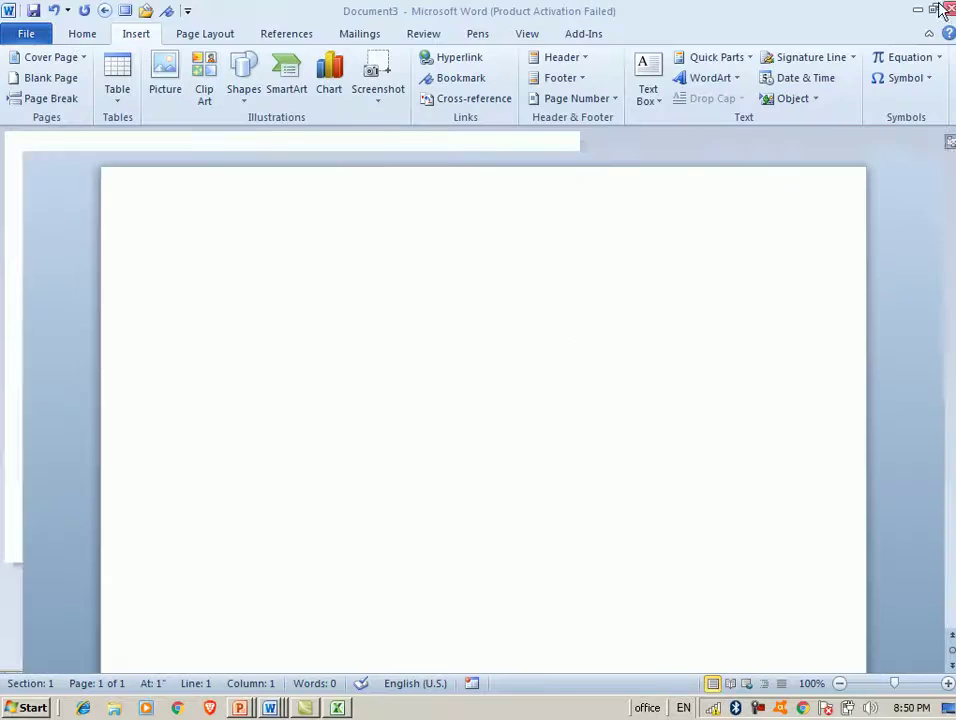
- Insert a screenshot of the blank Word document window, and delete it
left_click(388, 98)
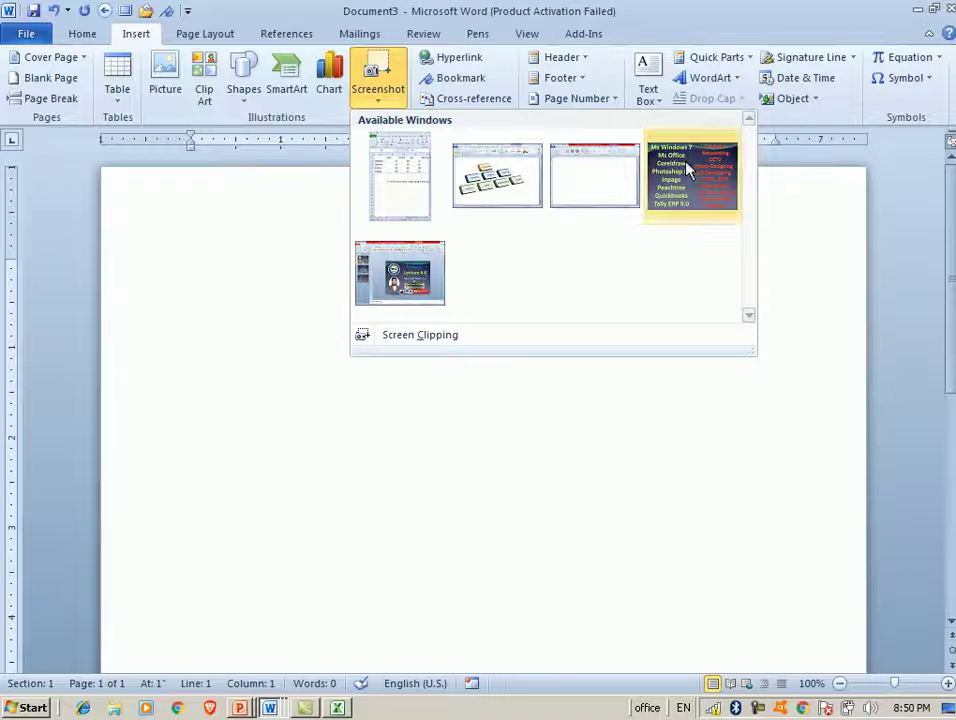
left_click(580, 188)
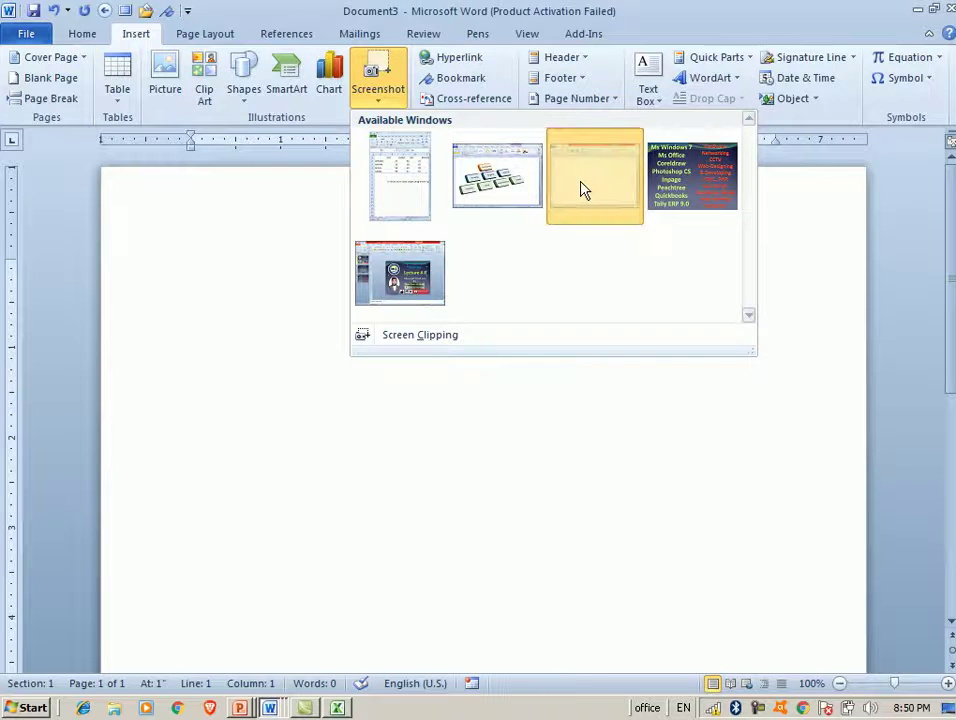
key("Delete")
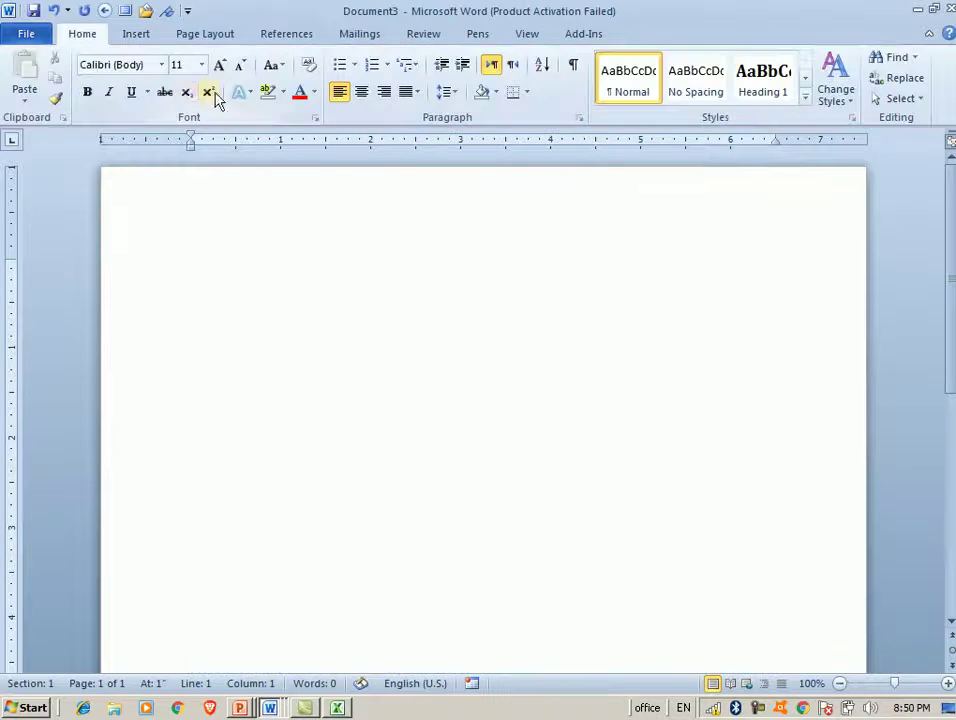
- Open Calculator and return to the Word document, leaving the calculator running
left_click(18, 708)
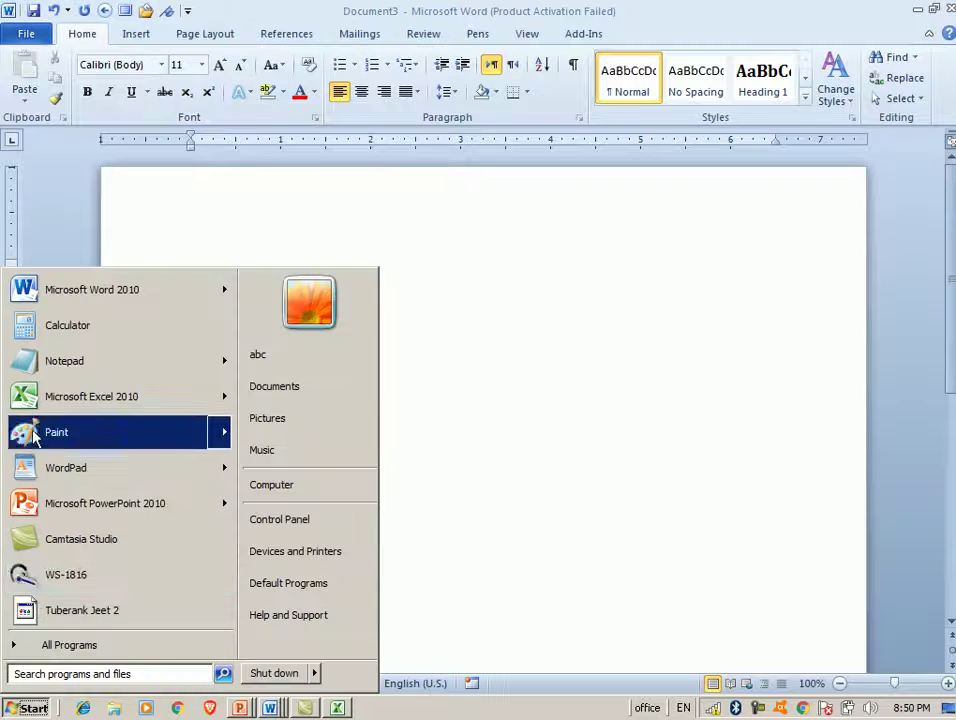
left_click(52, 327)
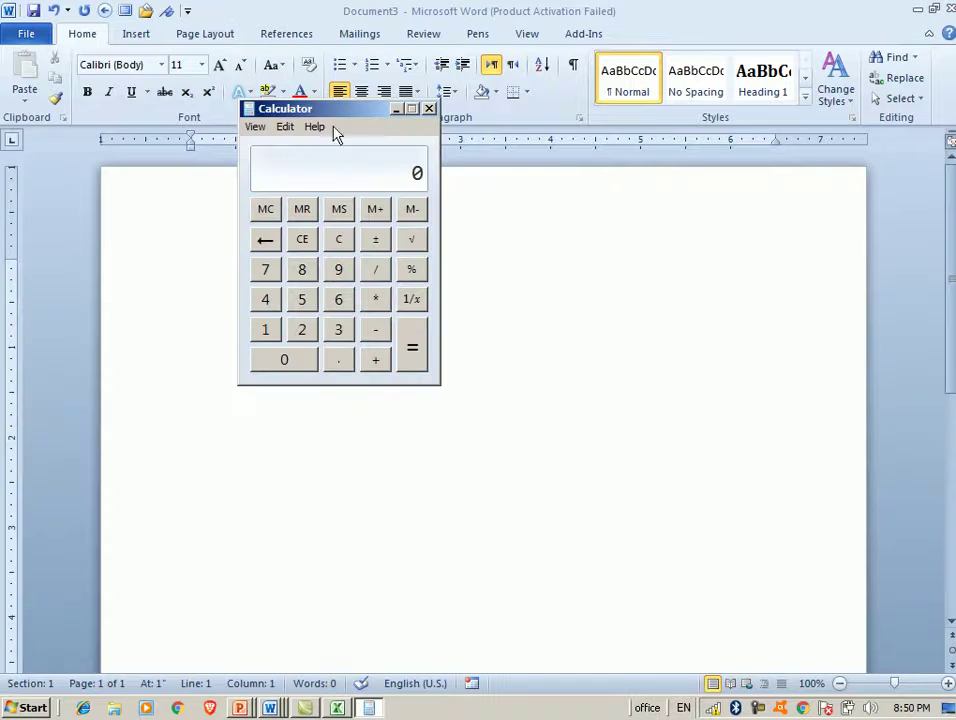
left_click(111, 205)
- Insert a screenshot of the Calculator window into the document, and delete it
left_click(145, 36)
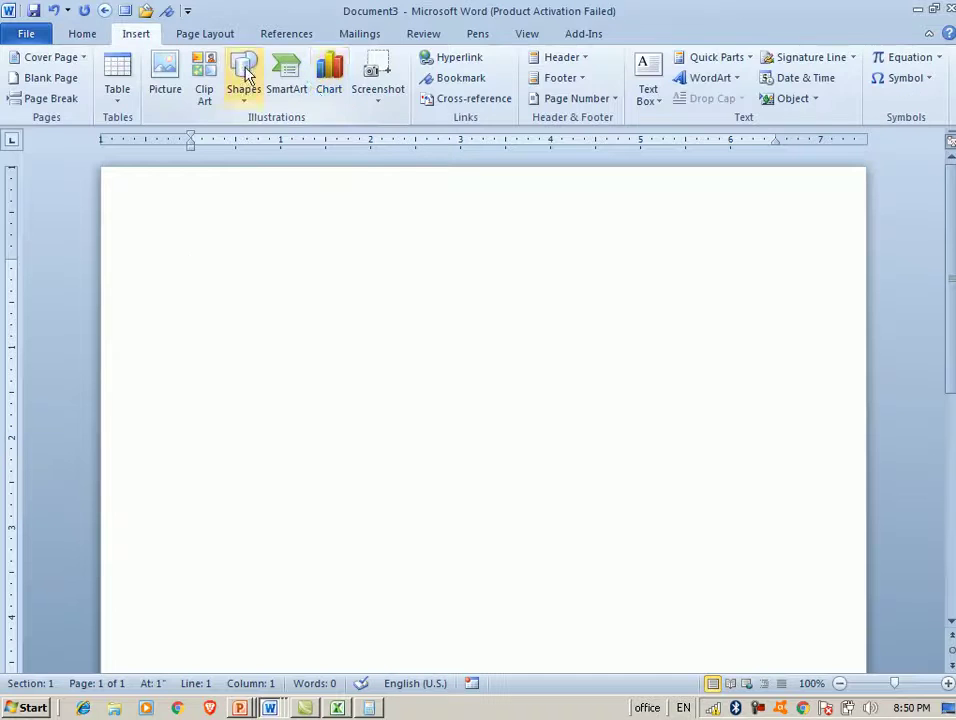
left_click(368, 104)
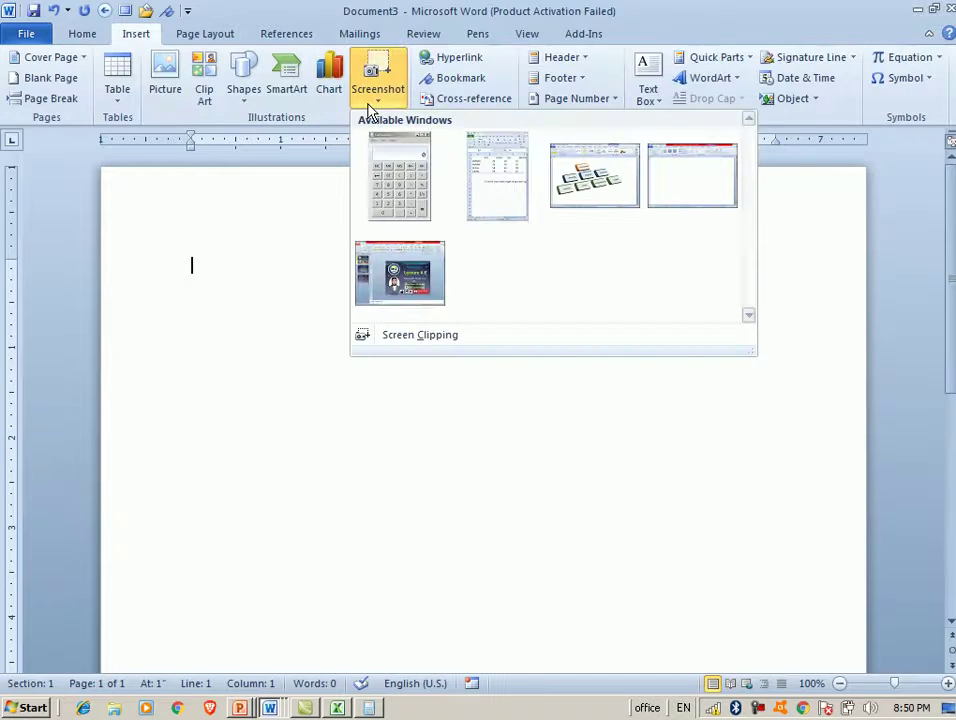
left_click(405, 190)
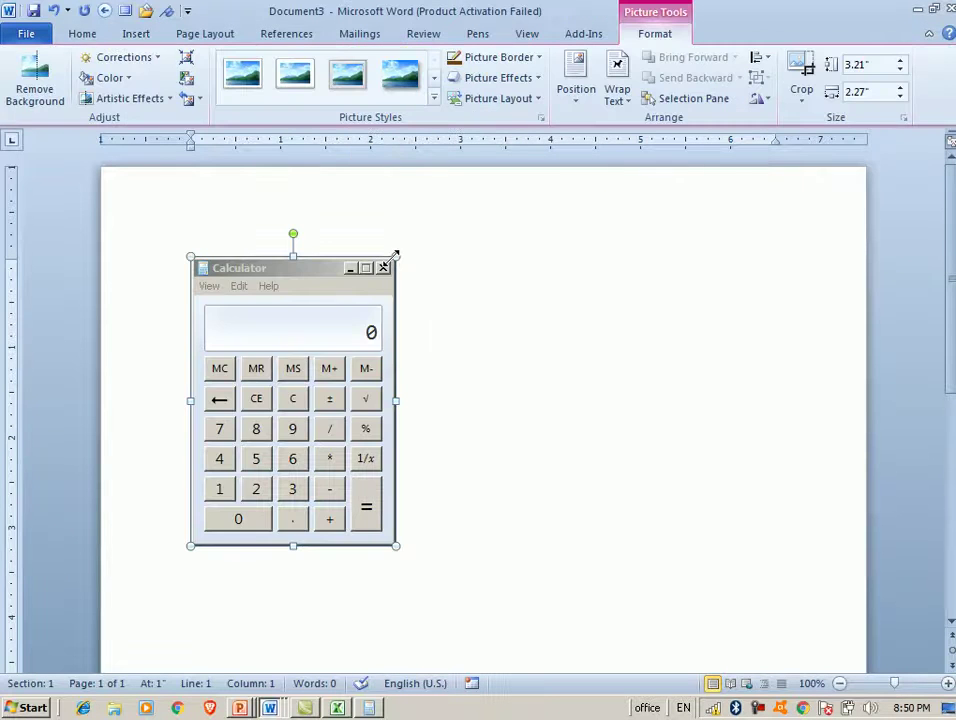
left_click_drag(395, 256, 330, 318)
key("Delete")
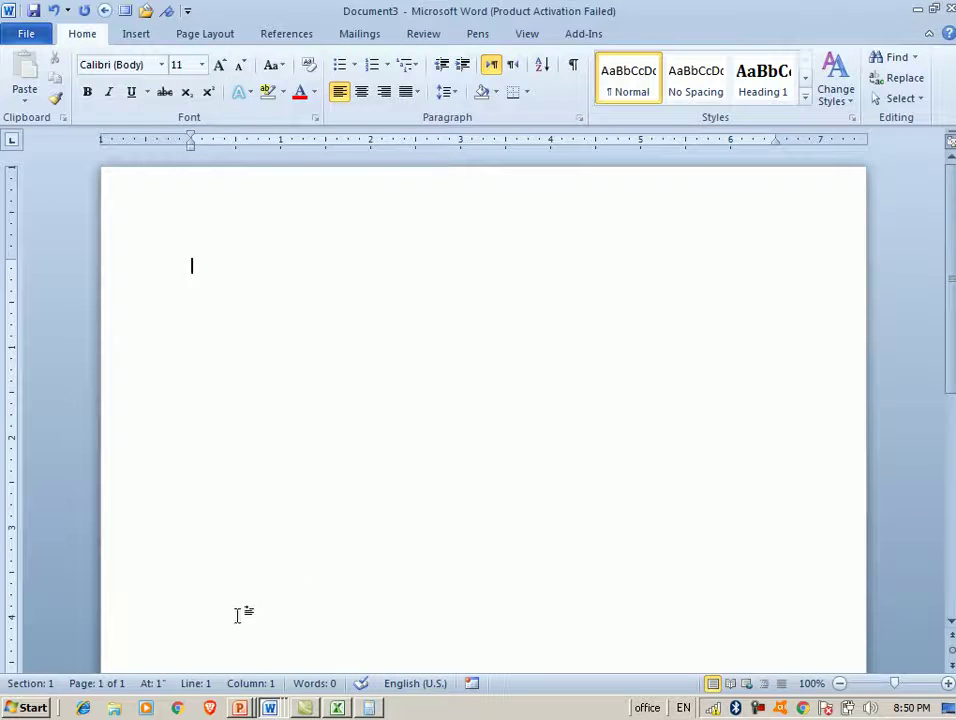
- Insert a screen clipping of the Camtasia Studio logo area, about 3.83 by 1.67 inches, and delete it
left_click(305, 709)
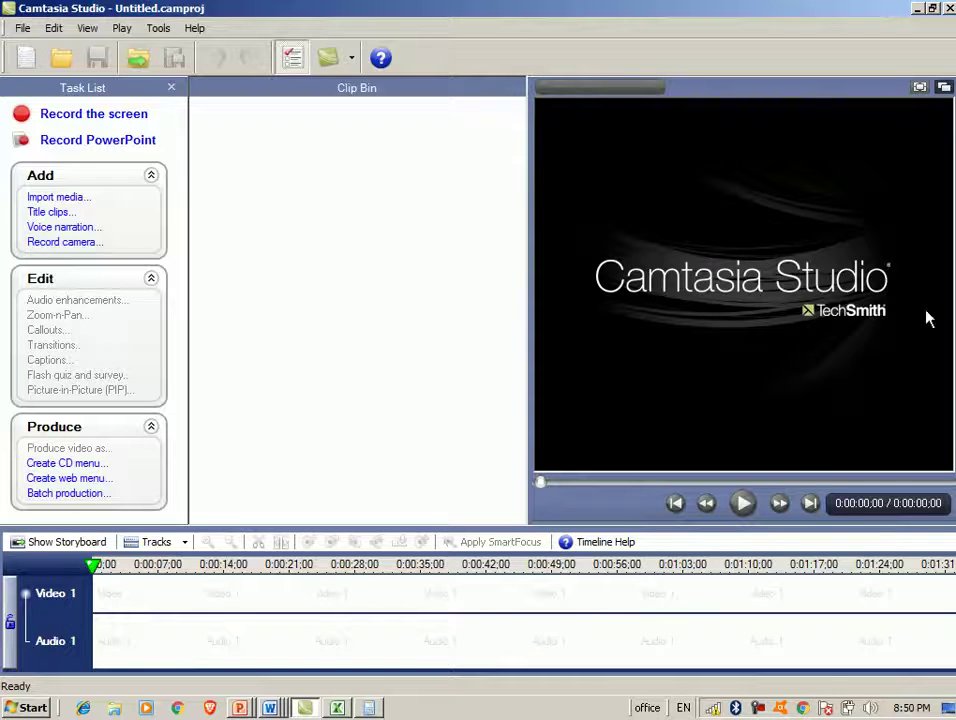
left_click(270, 708)
left_click(272, 676)
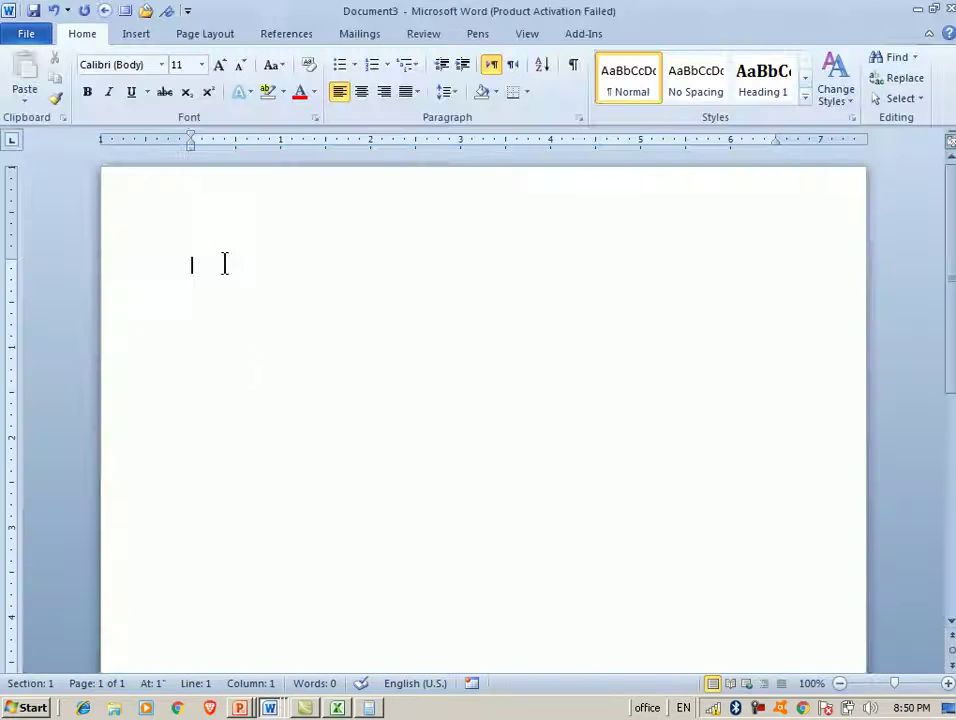
left_click(138, 35)
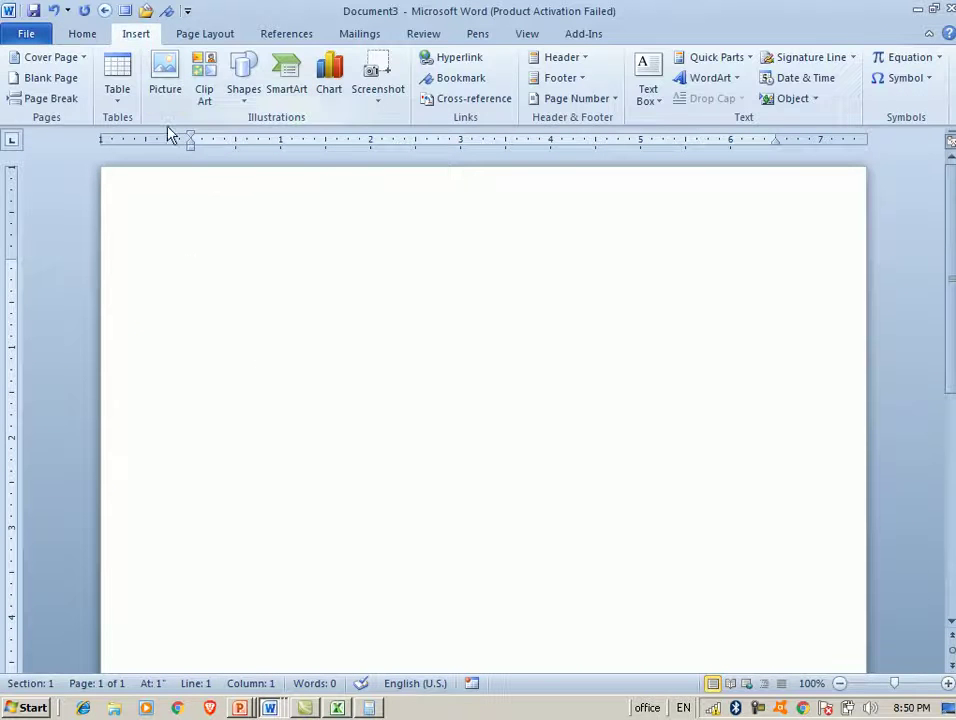
left_click(380, 95)
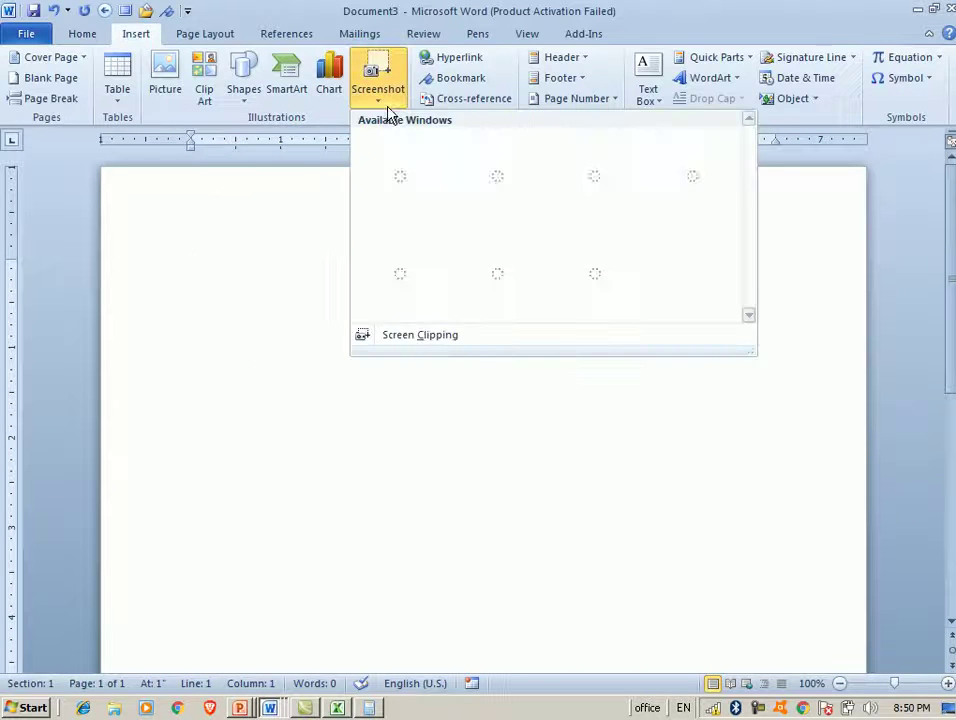
left_click(420, 338)
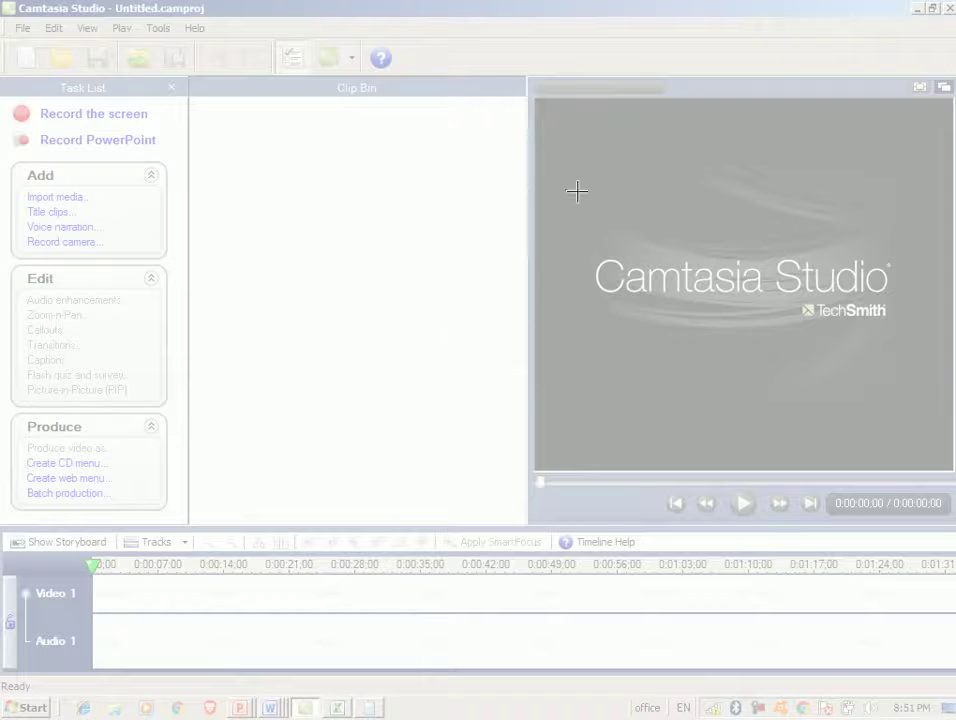
left_click_drag(572, 201, 918, 352)
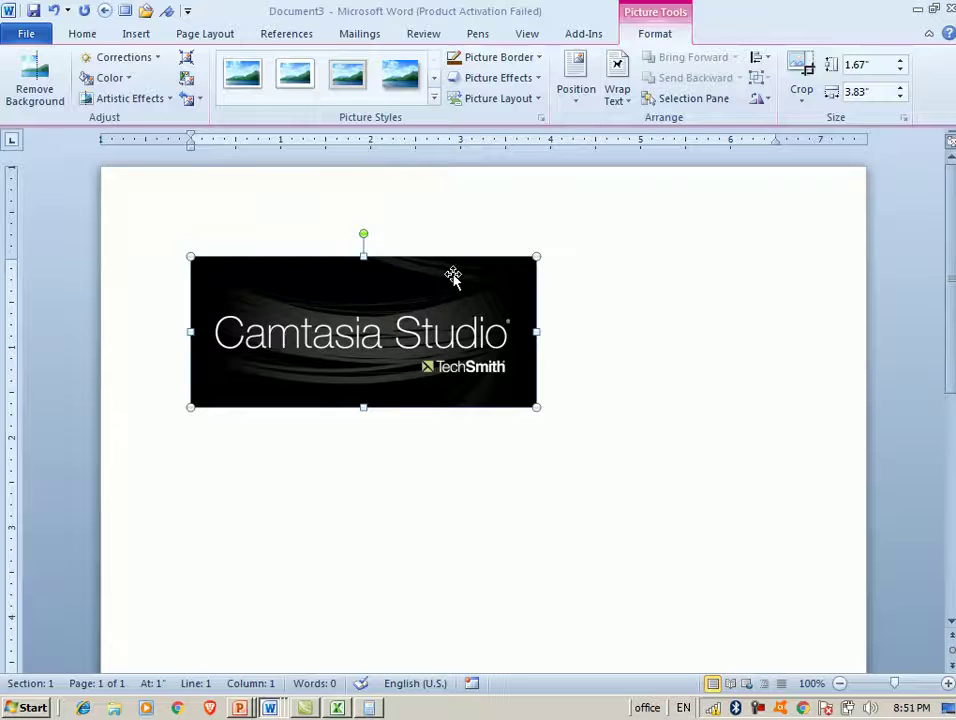
key("Delete")
- Dismiss the screenshot choices and switch to the running PowerPoint slide show of the lecture
left_click(139, 35)
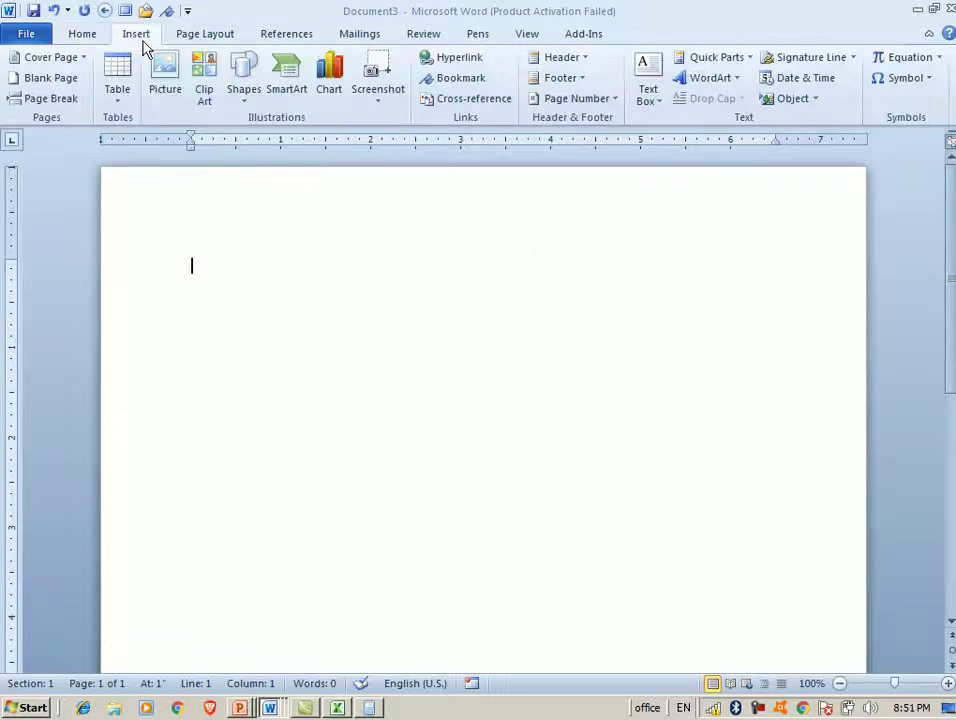
left_click(386, 108)
key("Escape")
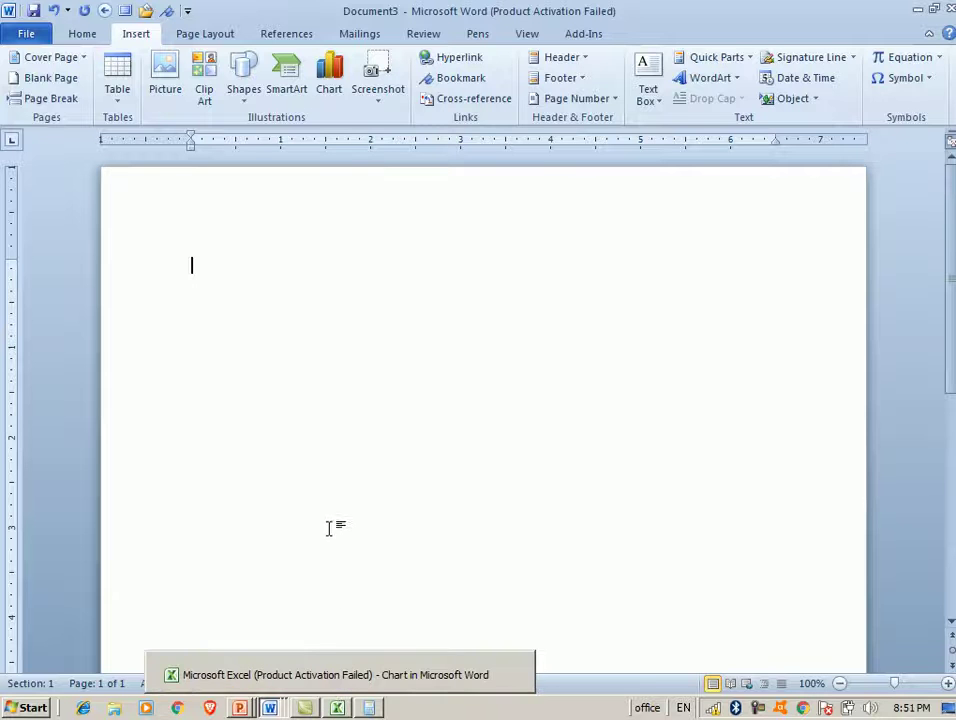
mouse_move(240, 707)
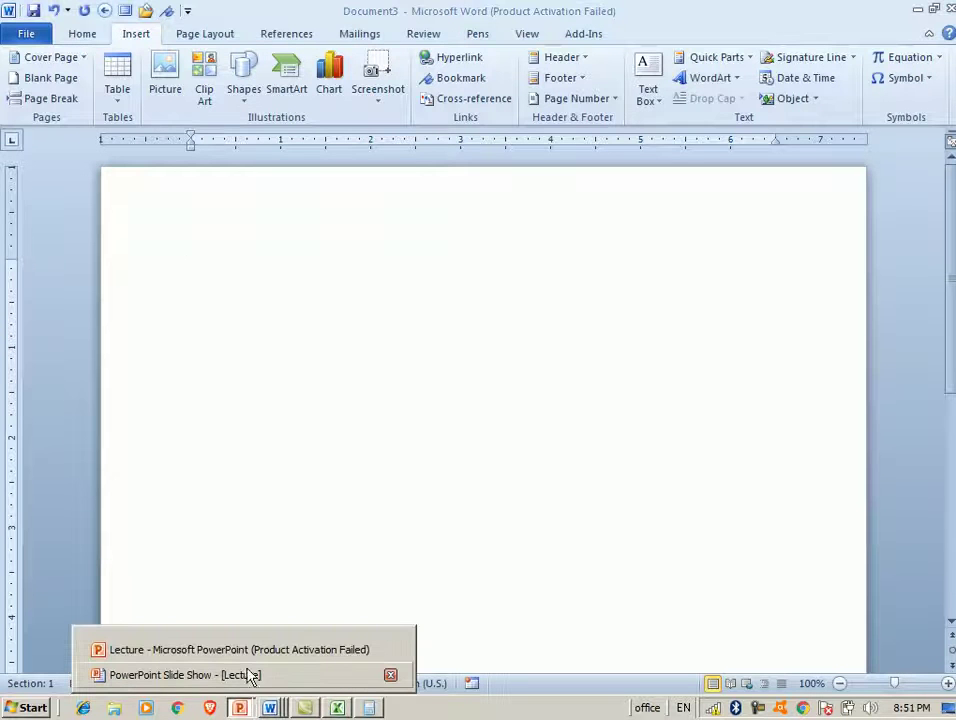
left_click(238, 676)
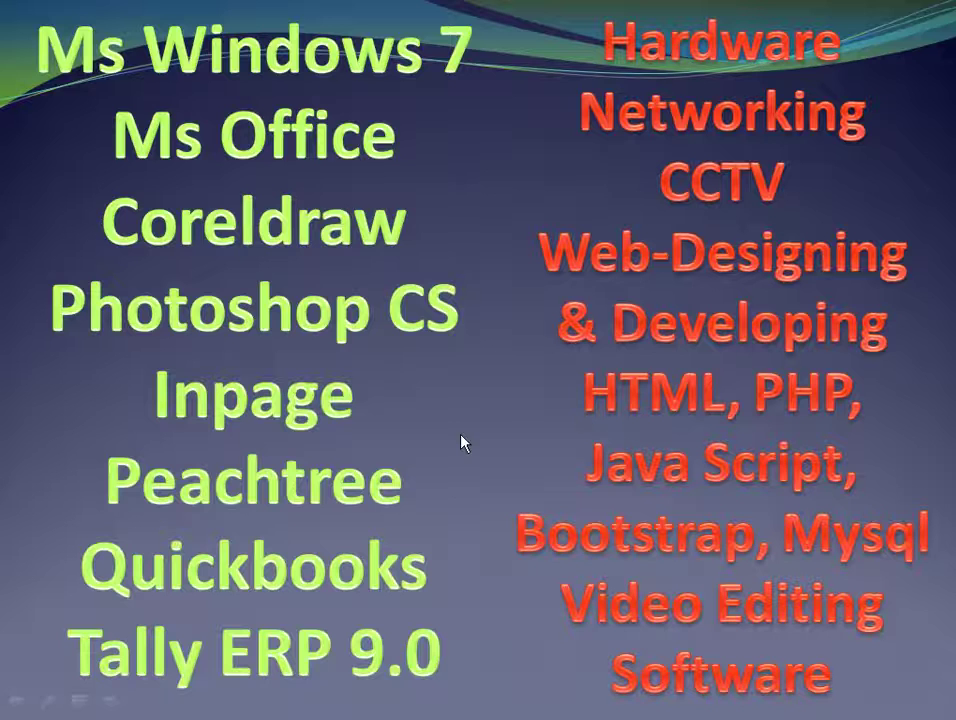